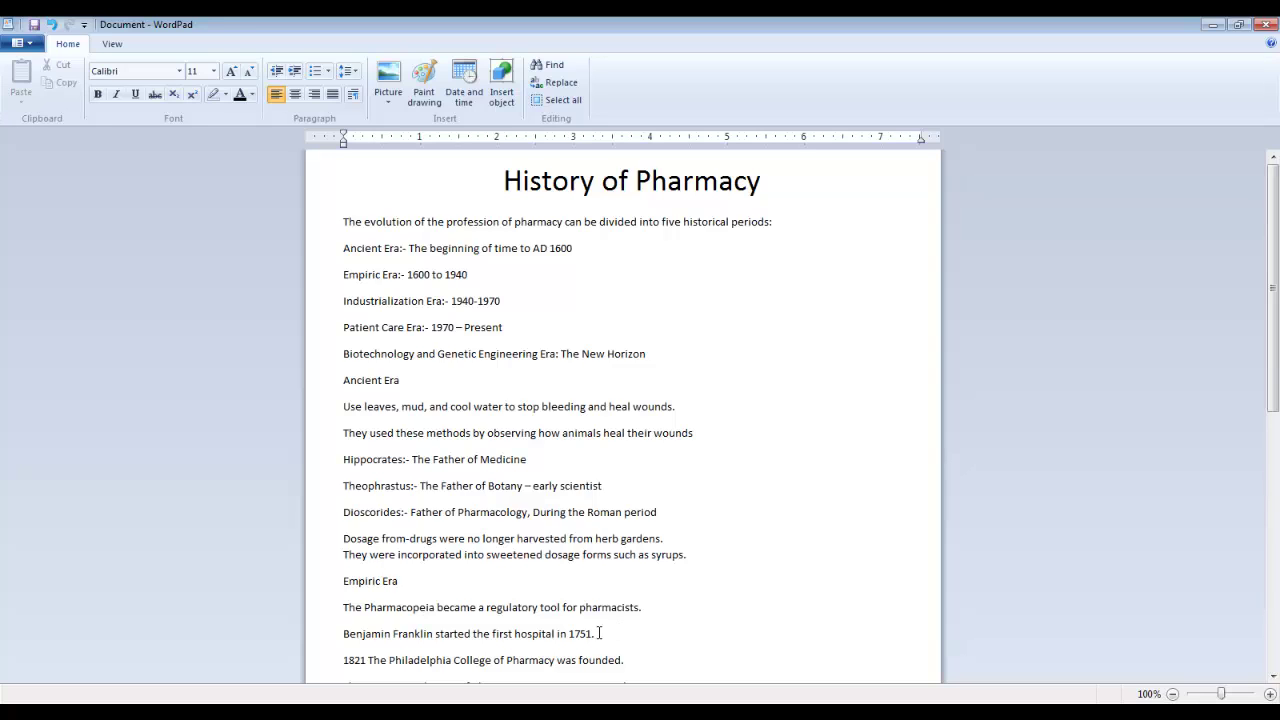
- Switch to the formatted History of Pharmacy document and scroll through it for reference
scroll(674, 477, "down", 8)
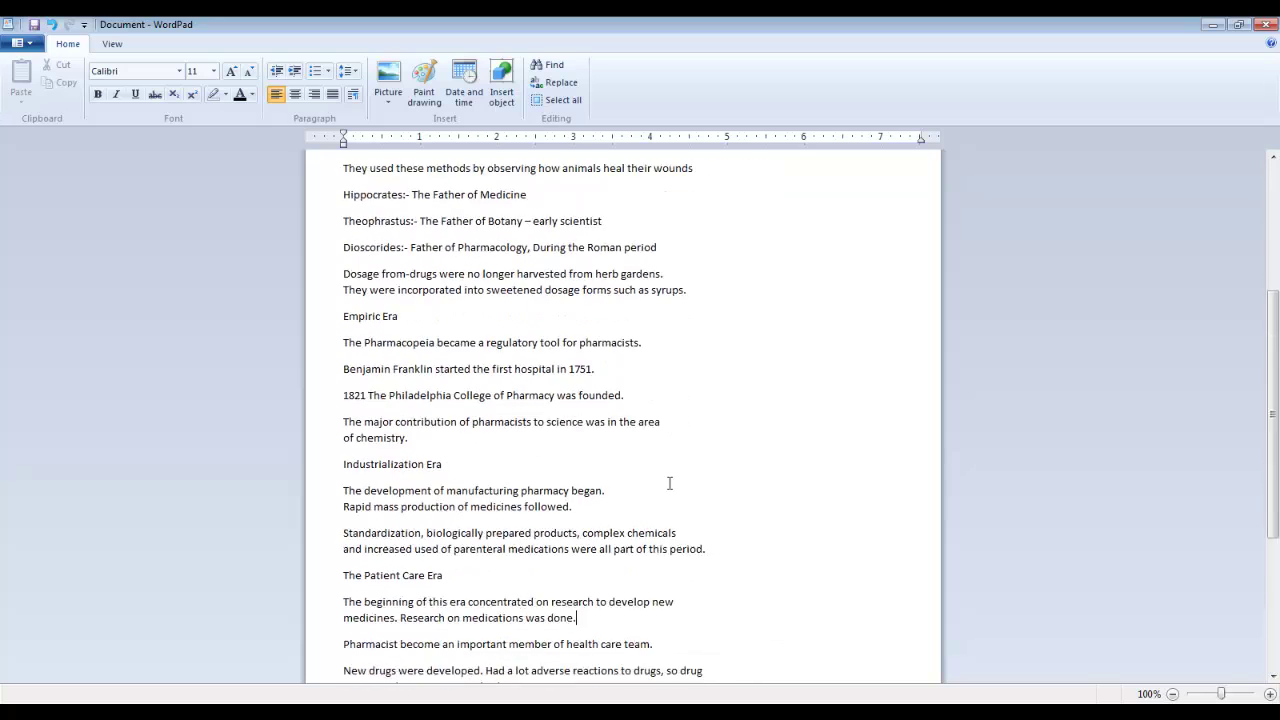
scroll(643, 502, "up", 8)
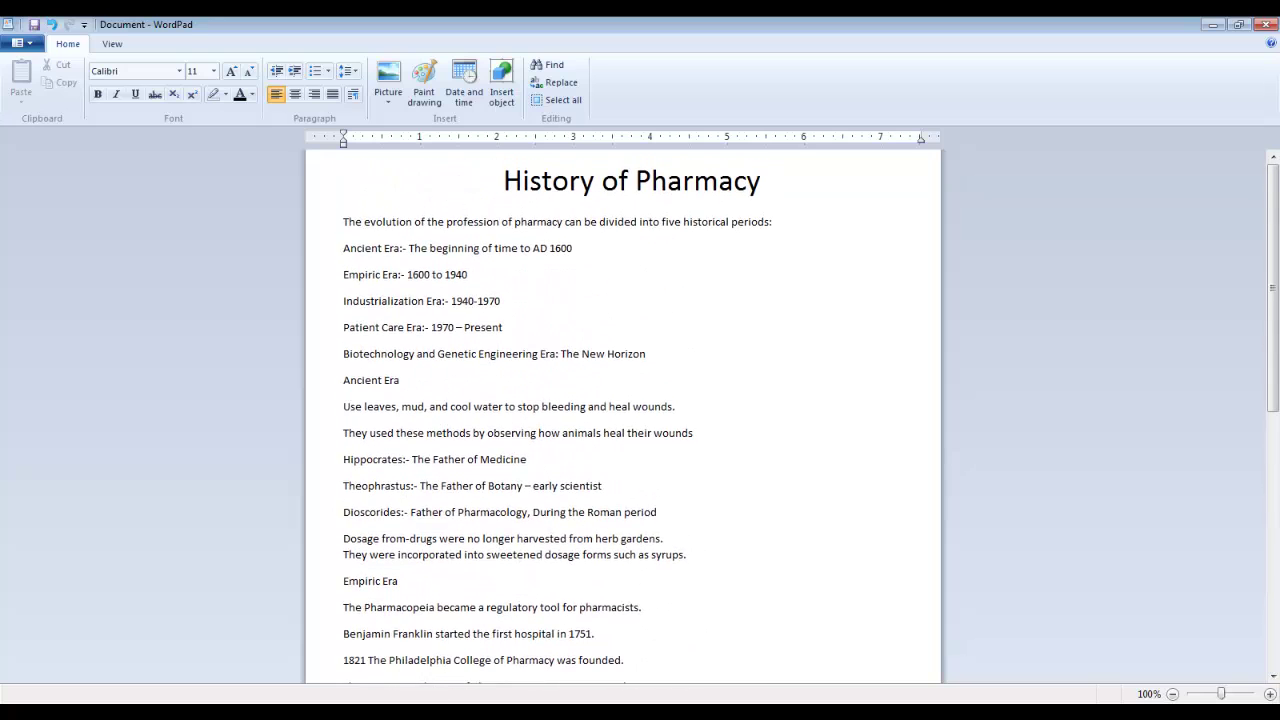
left_click(380, 658)
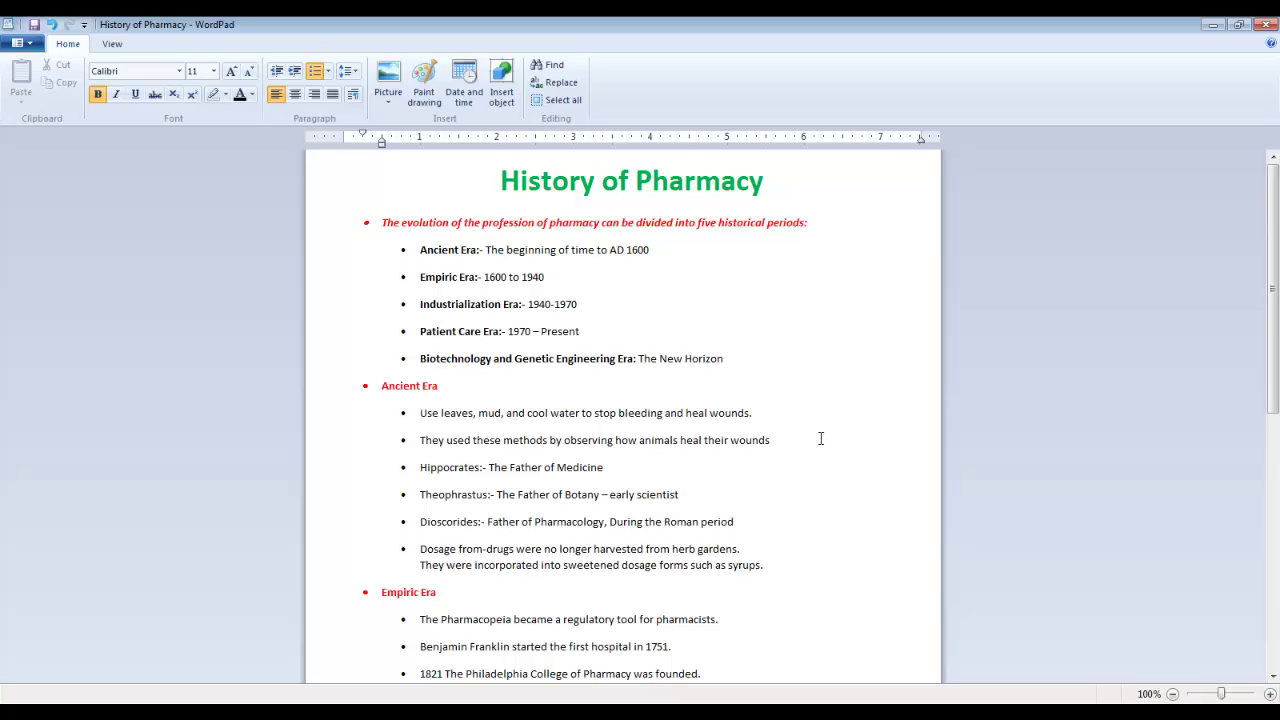
scroll(820, 438, "down", 7)
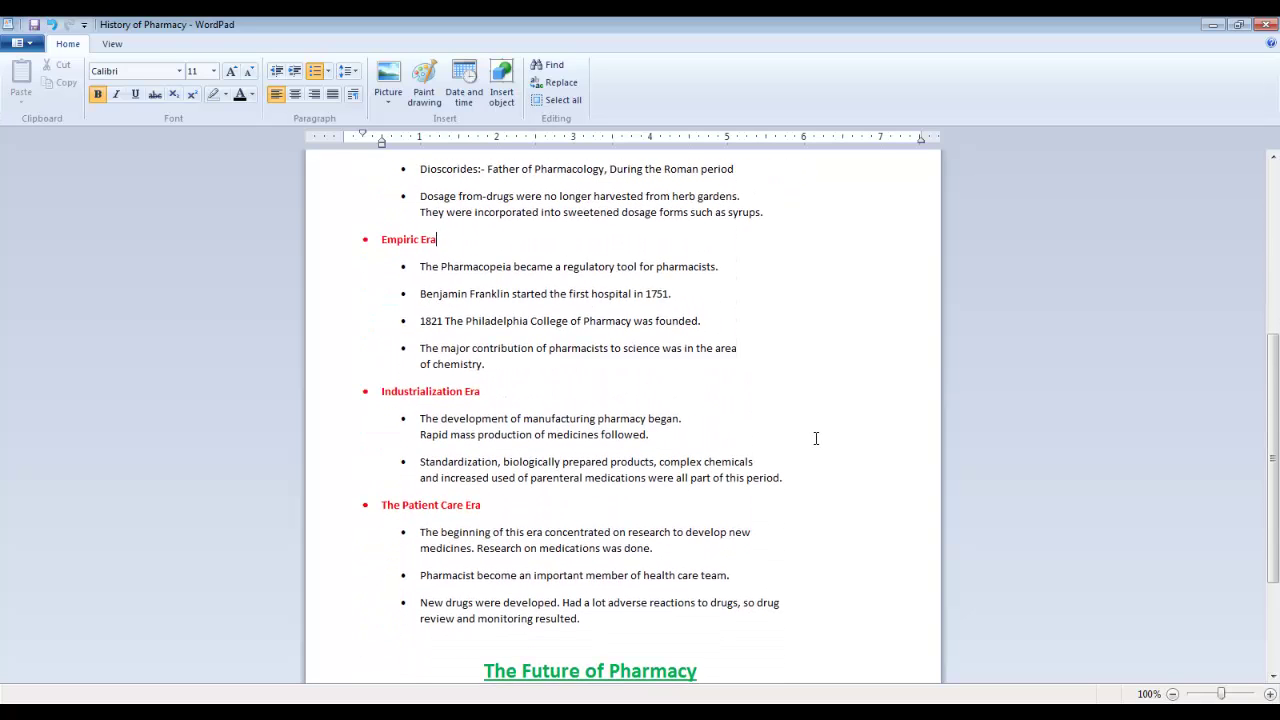
scroll(816, 438, "down", 4)
scroll(815, 438, "up", 8)
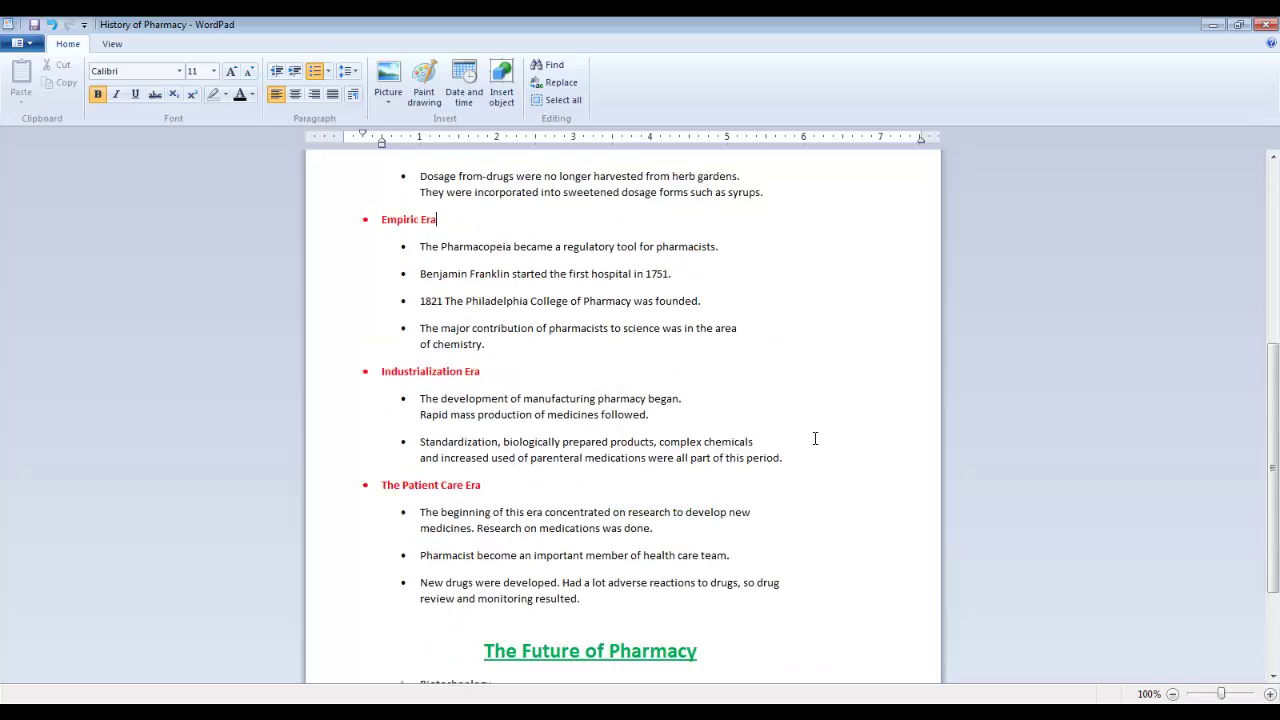
scroll(815, 438, "up", 3)
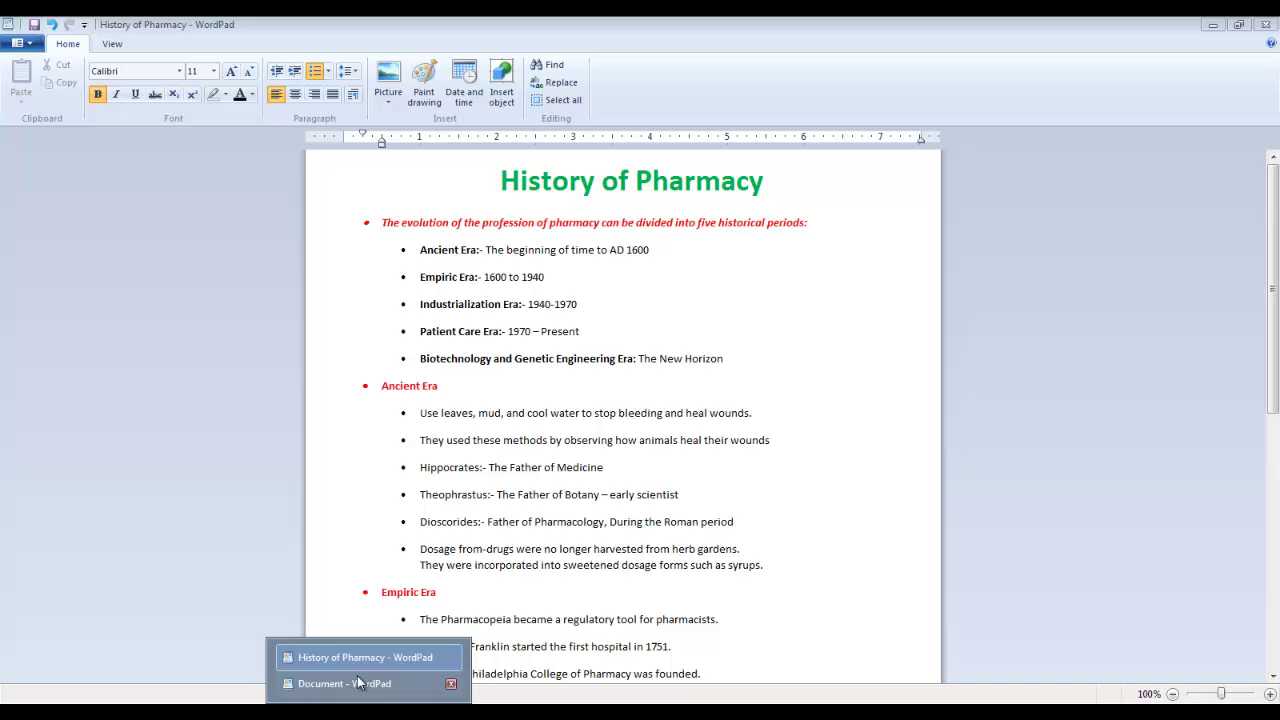
- Compare the two documents again, ending on the unformatted one scrolled to the top
mouse_move(400, 700)
left_click(340, 686)
scroll(474, 603, "down", 11)
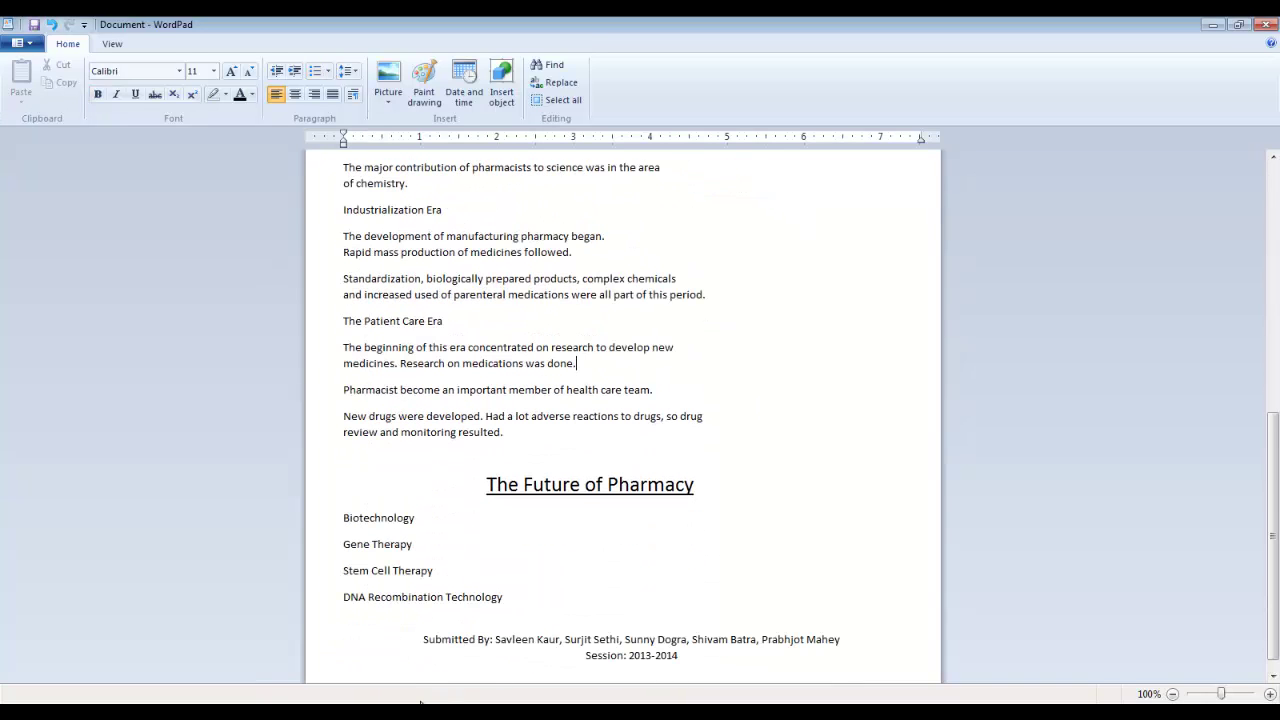
mouse_move(385, 692)
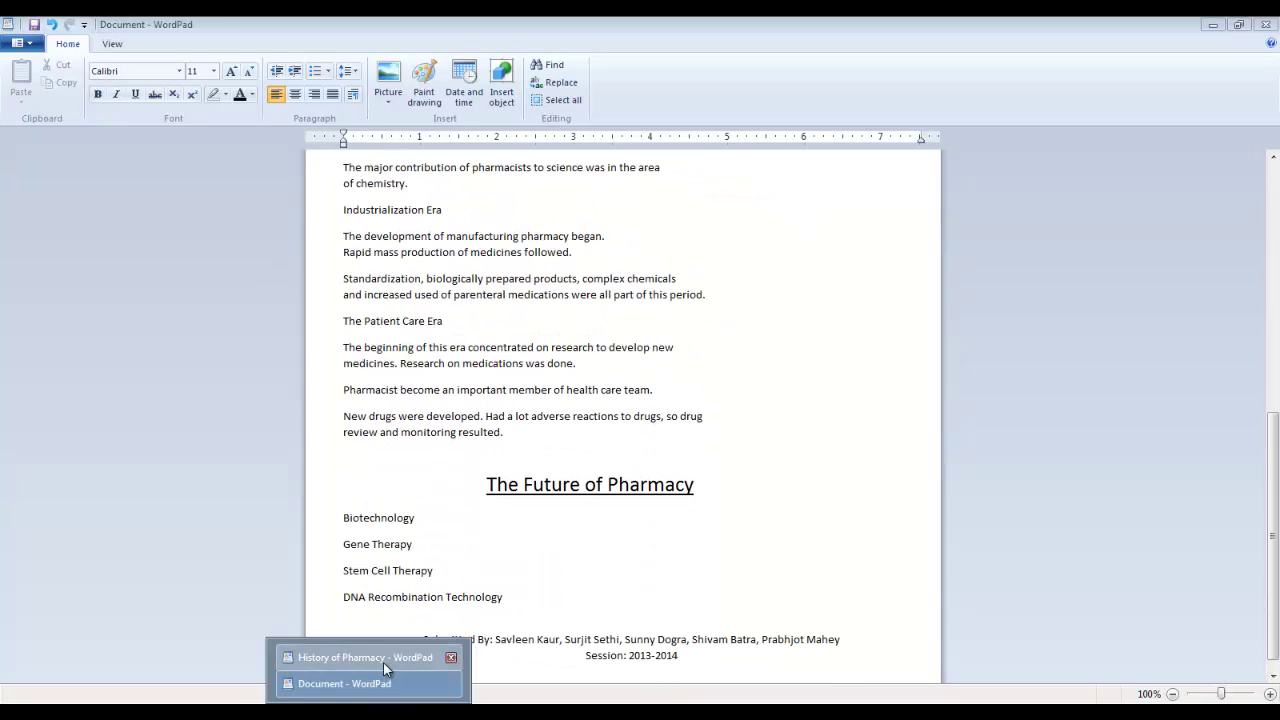
left_click(383, 660)
scroll(720, 554, "down", 10)
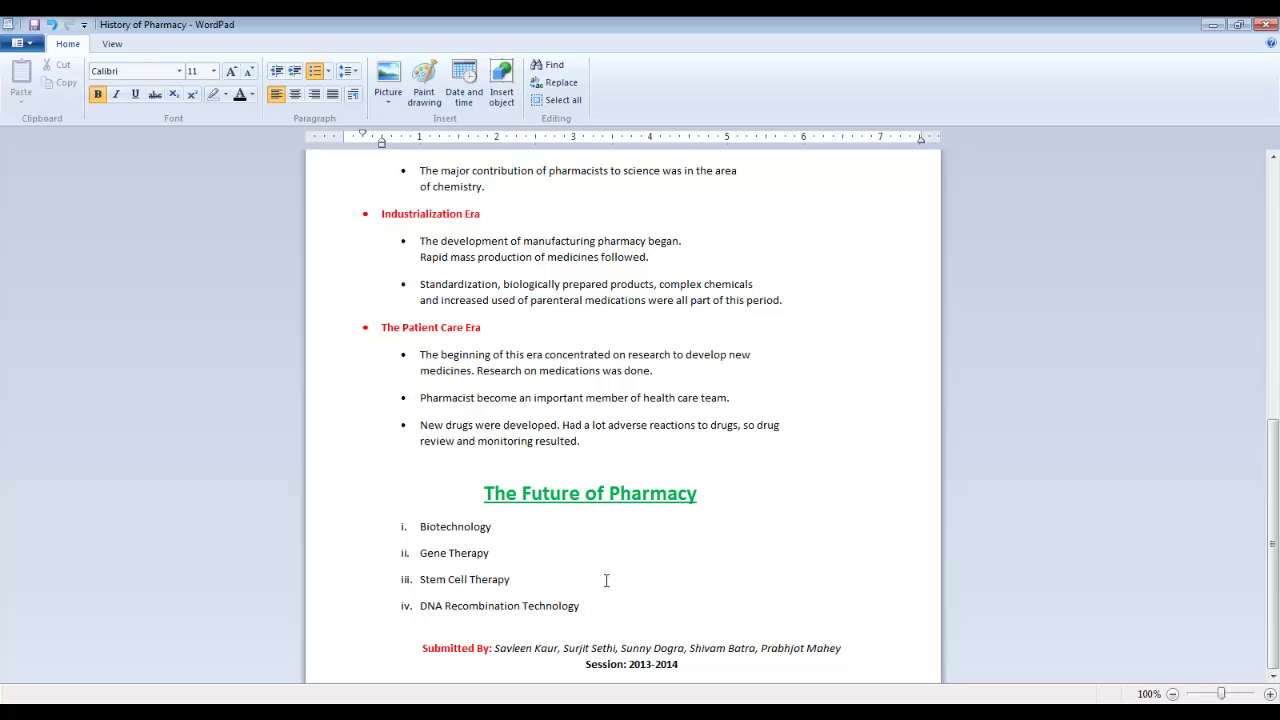
scroll(600, 583, "up", 5)
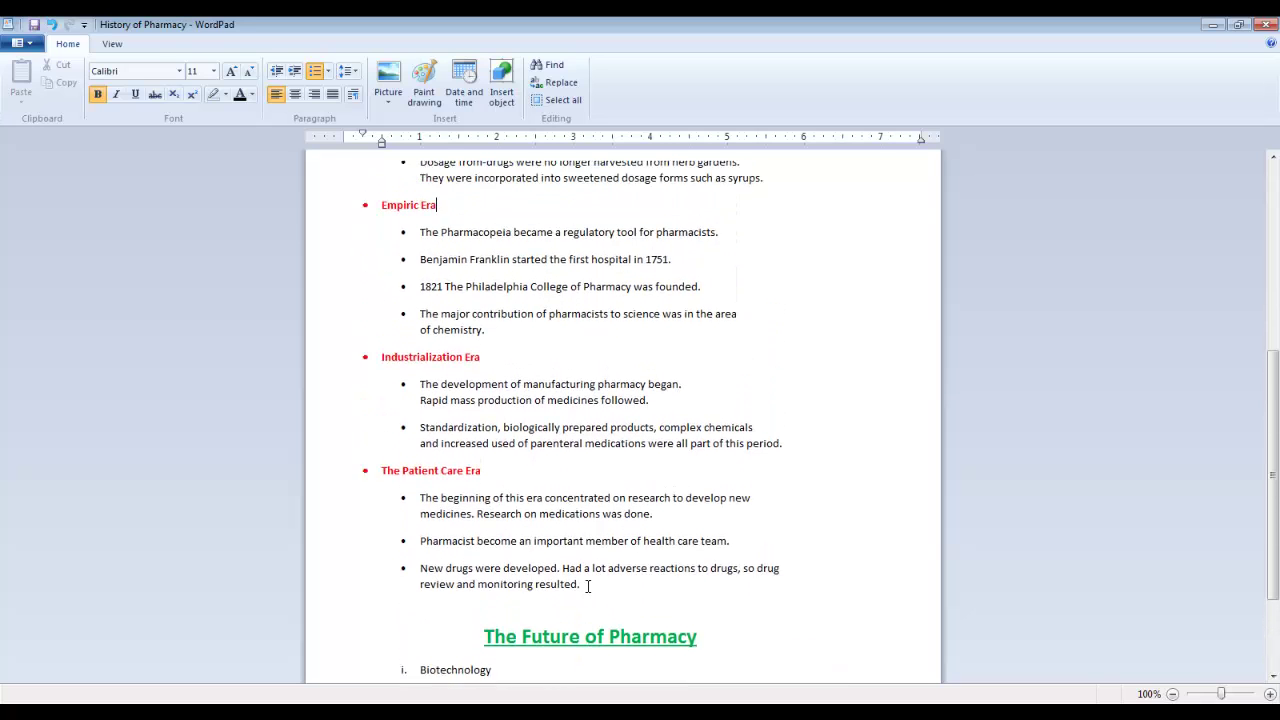
scroll(588, 586, "up", 6)
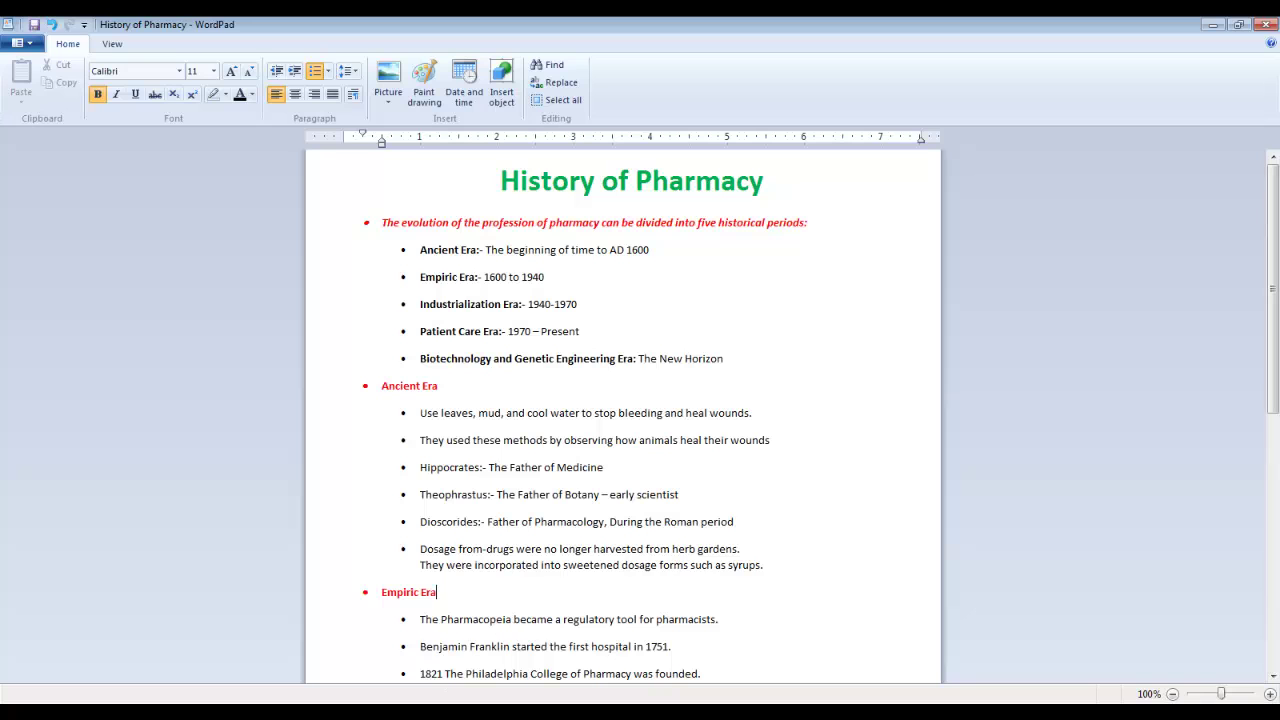
left_click(371, 712)
left_click(375, 683)
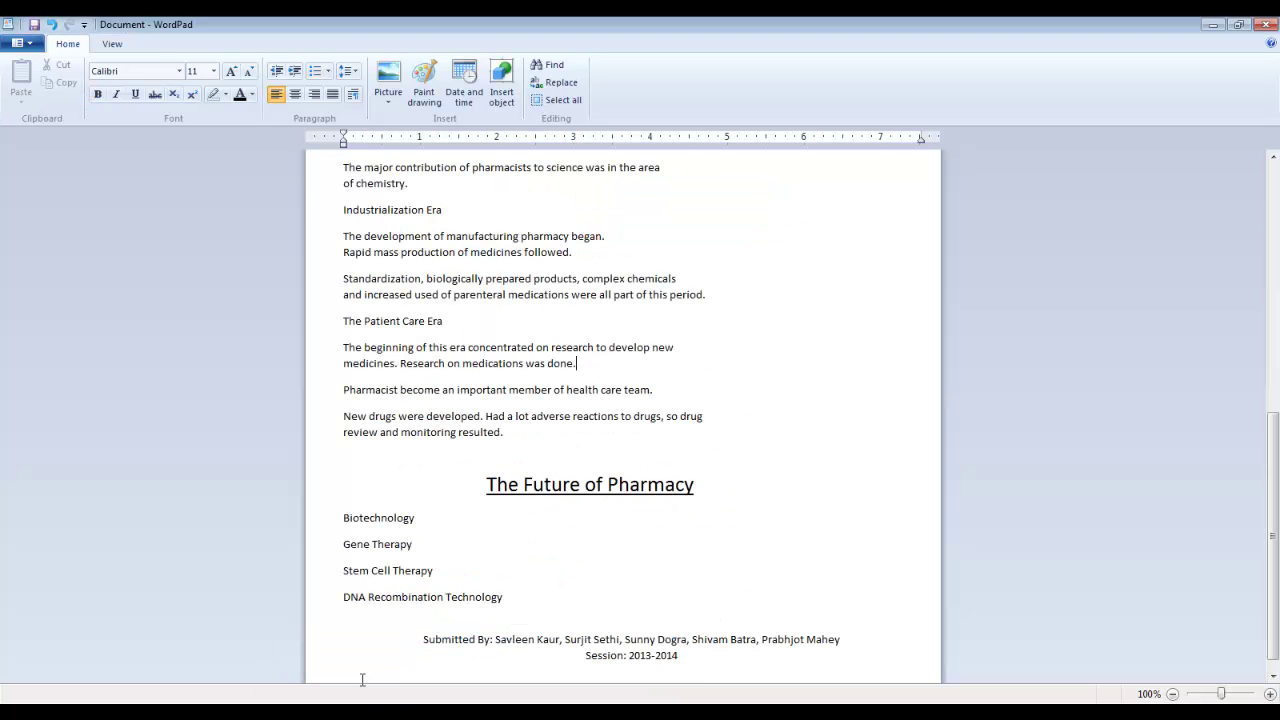
scroll(451, 603, "up", 10)
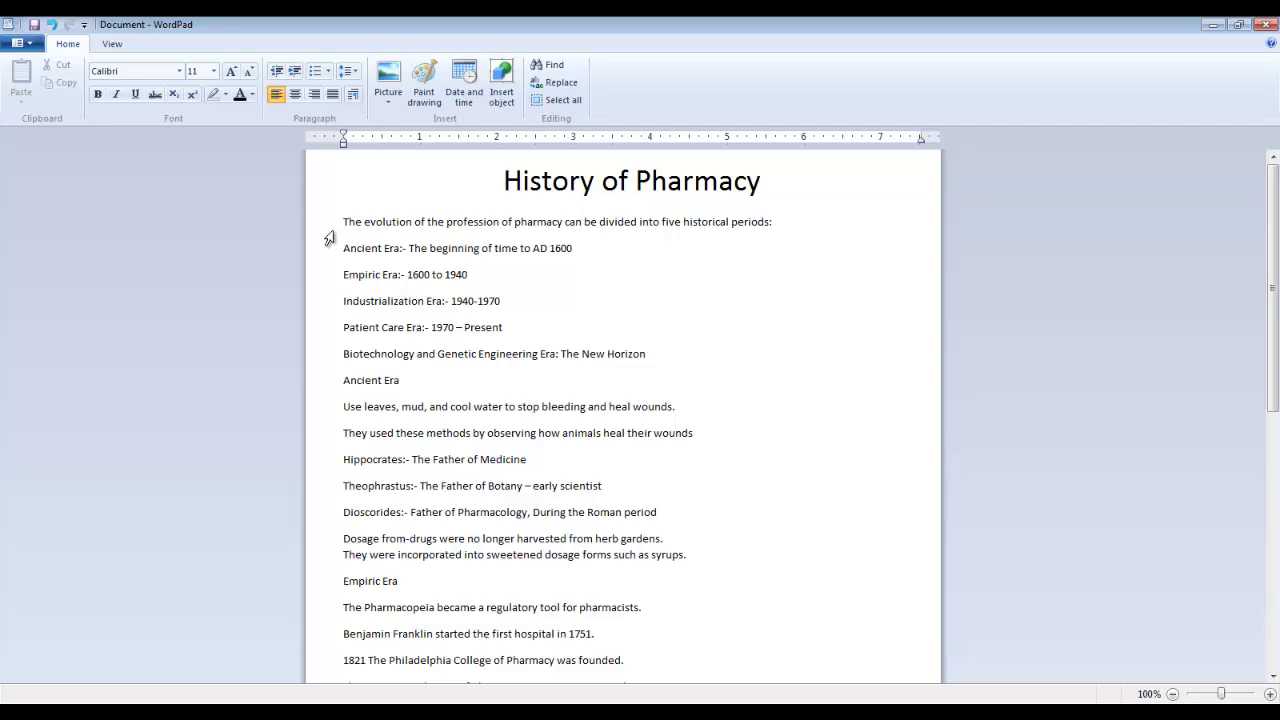
- Turn the five era summary lines into a bulleted list
left_click_drag(343, 248, 654, 361)
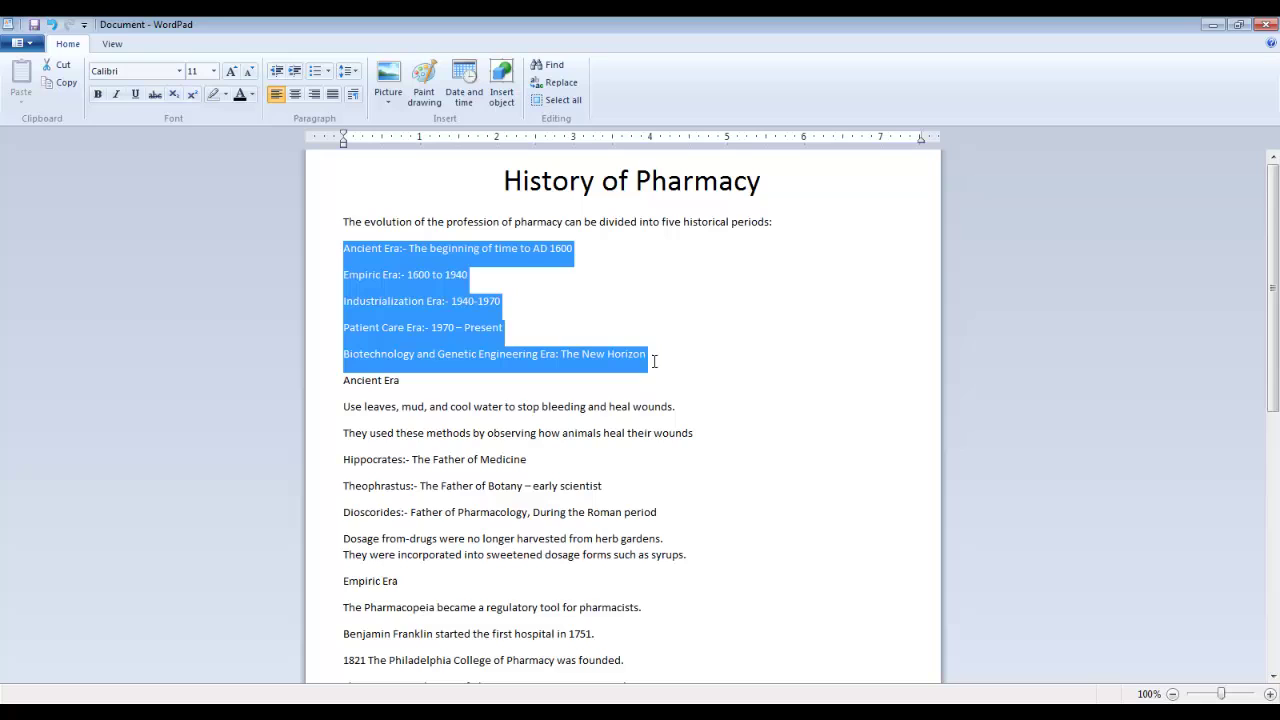
left_click(314, 71)
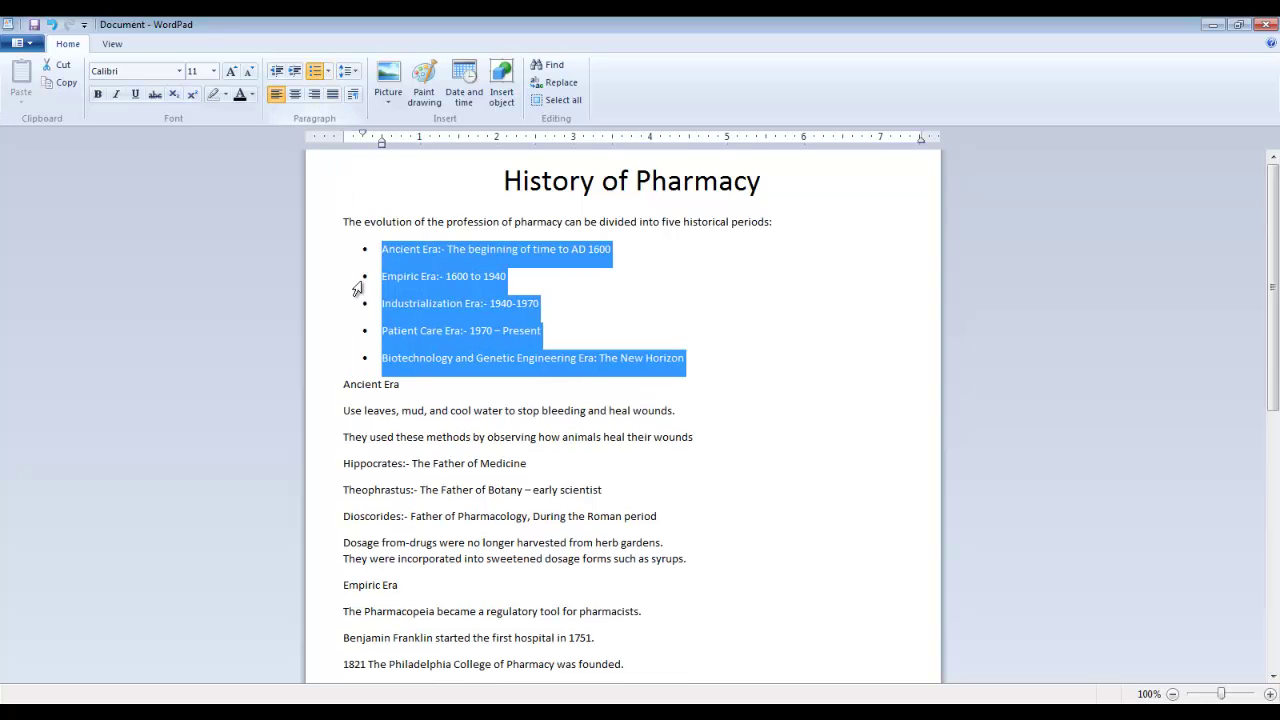
left_click(708, 362)
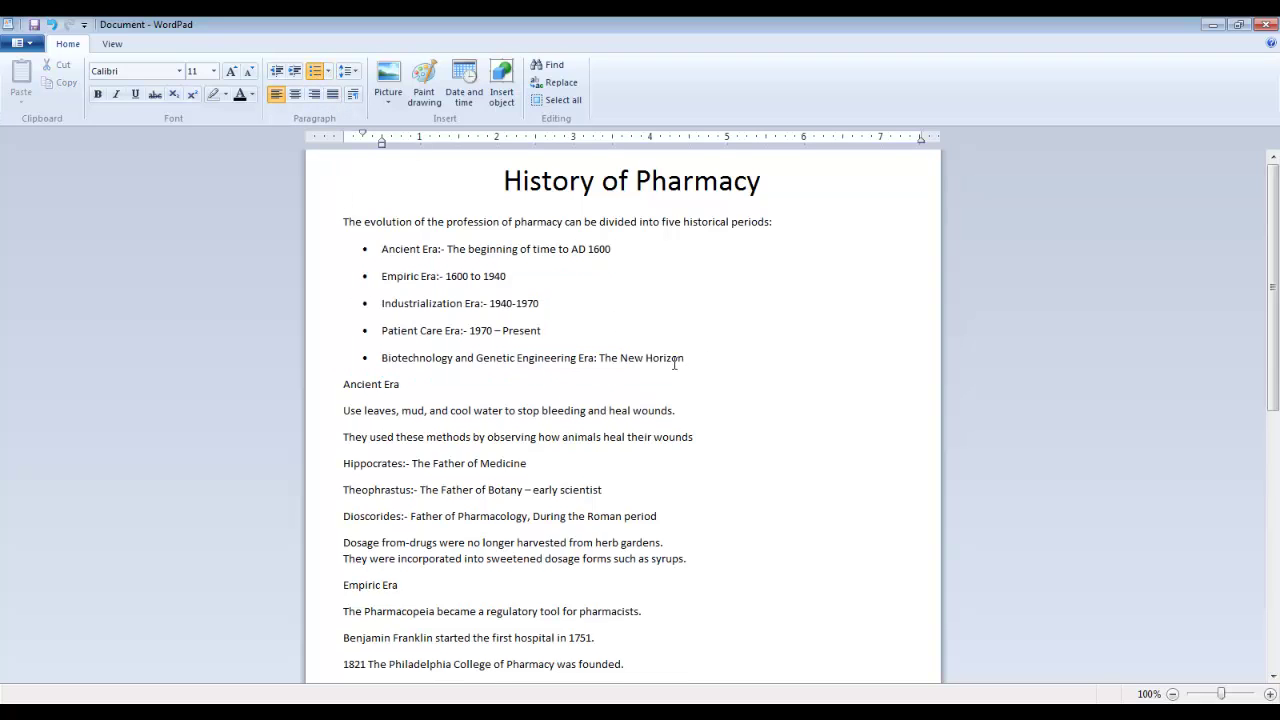
- Adjust the list's indent, then nest Industrialization and Patient Care Era one level deeper
left_click_drag(382, 249, 698, 362)
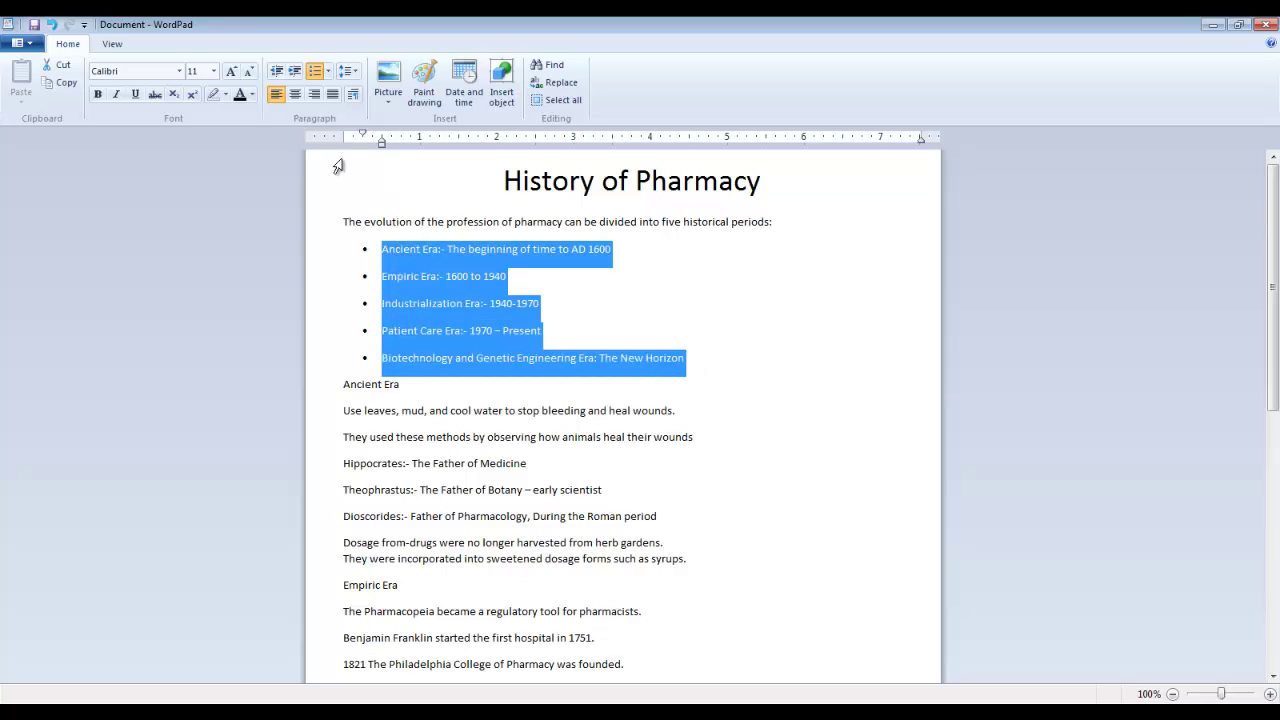
left_click(294, 72)
left_click(294, 74)
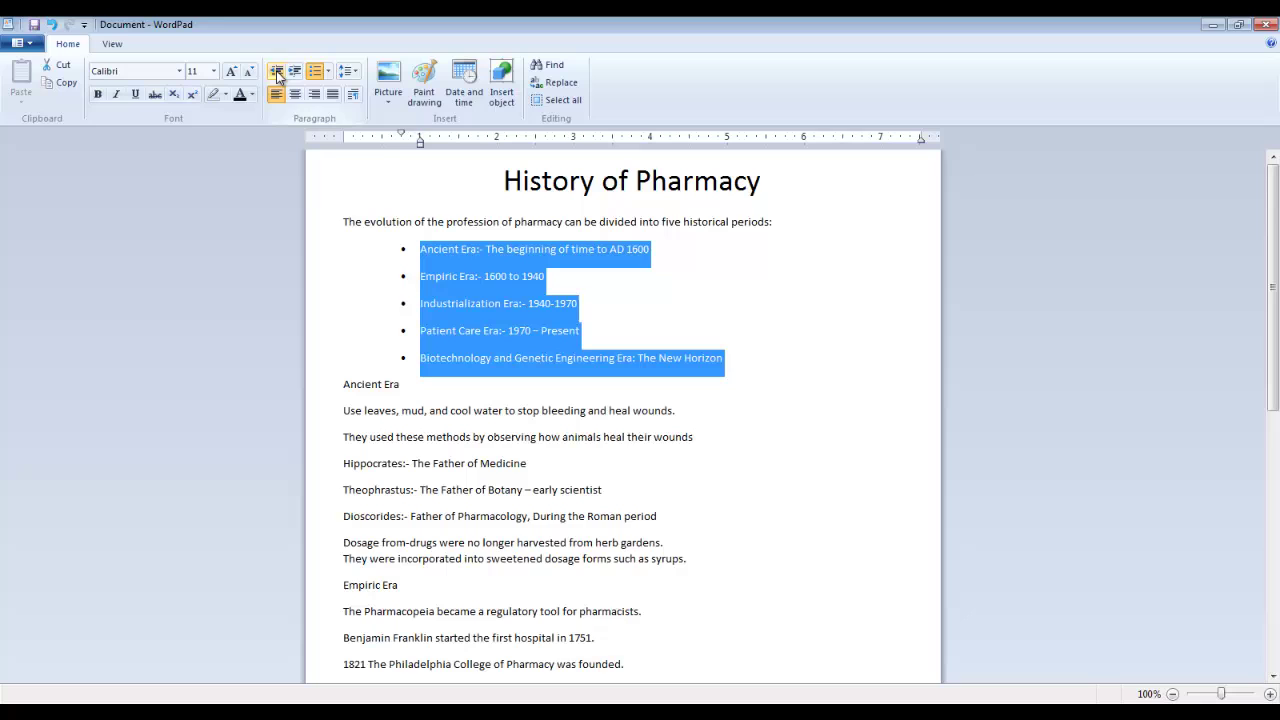
left_click(276, 72)
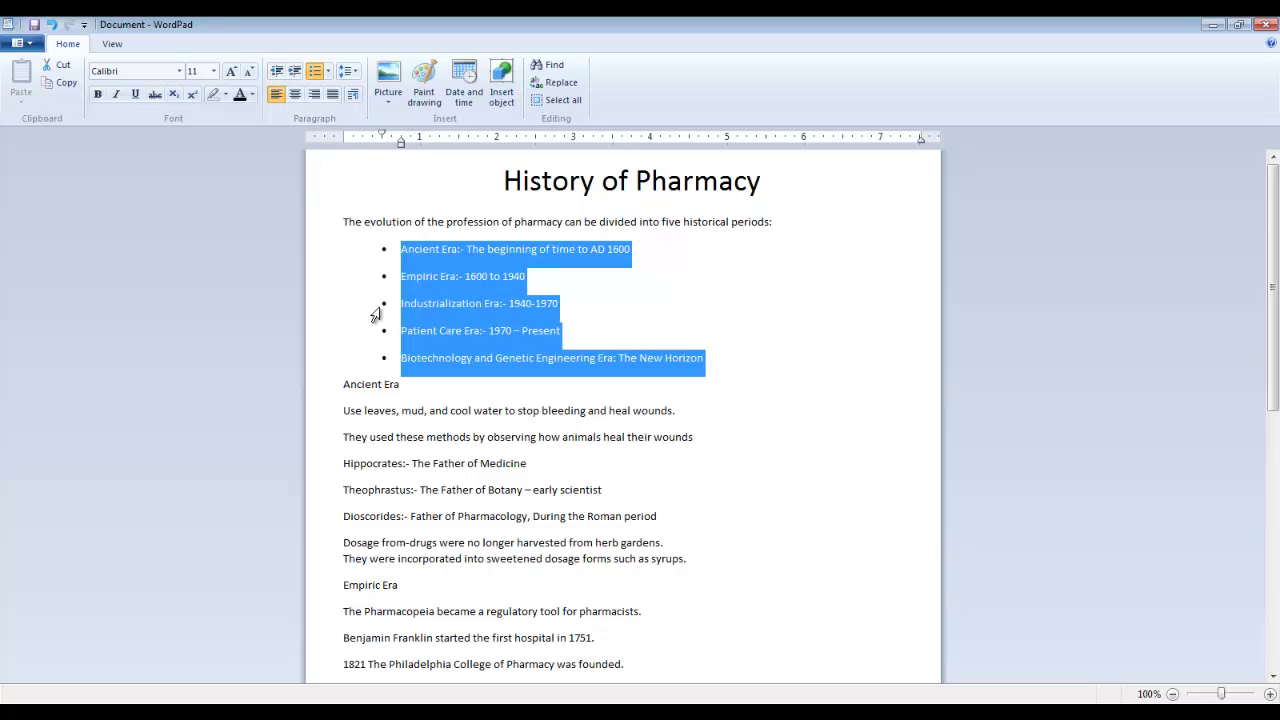
left_click(712, 314)
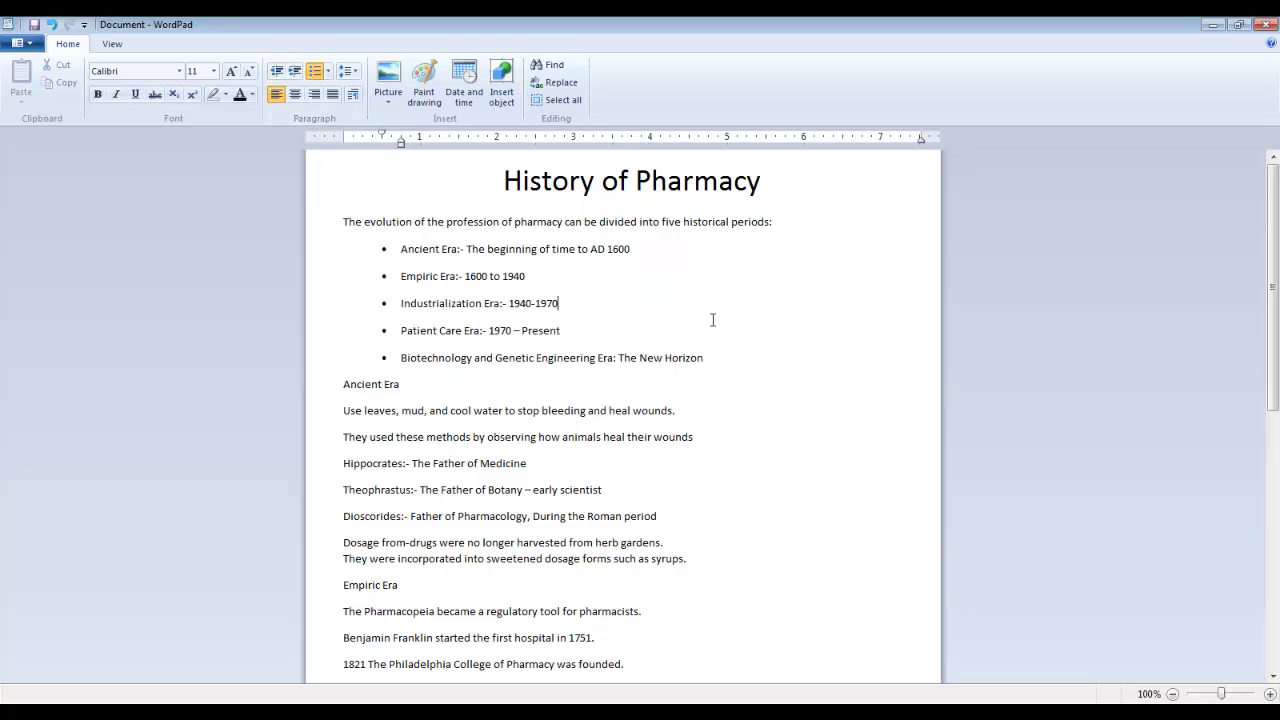
left_click_drag(401, 305, 590, 341)
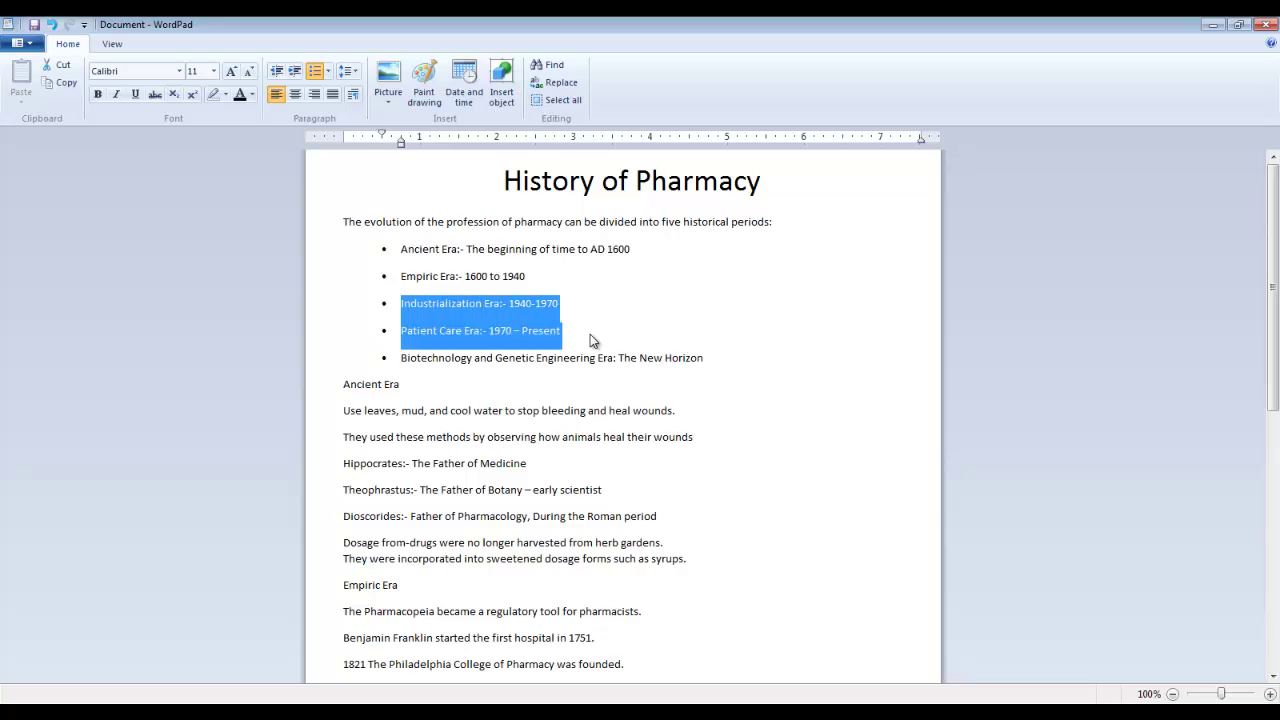
left_click(295, 72)
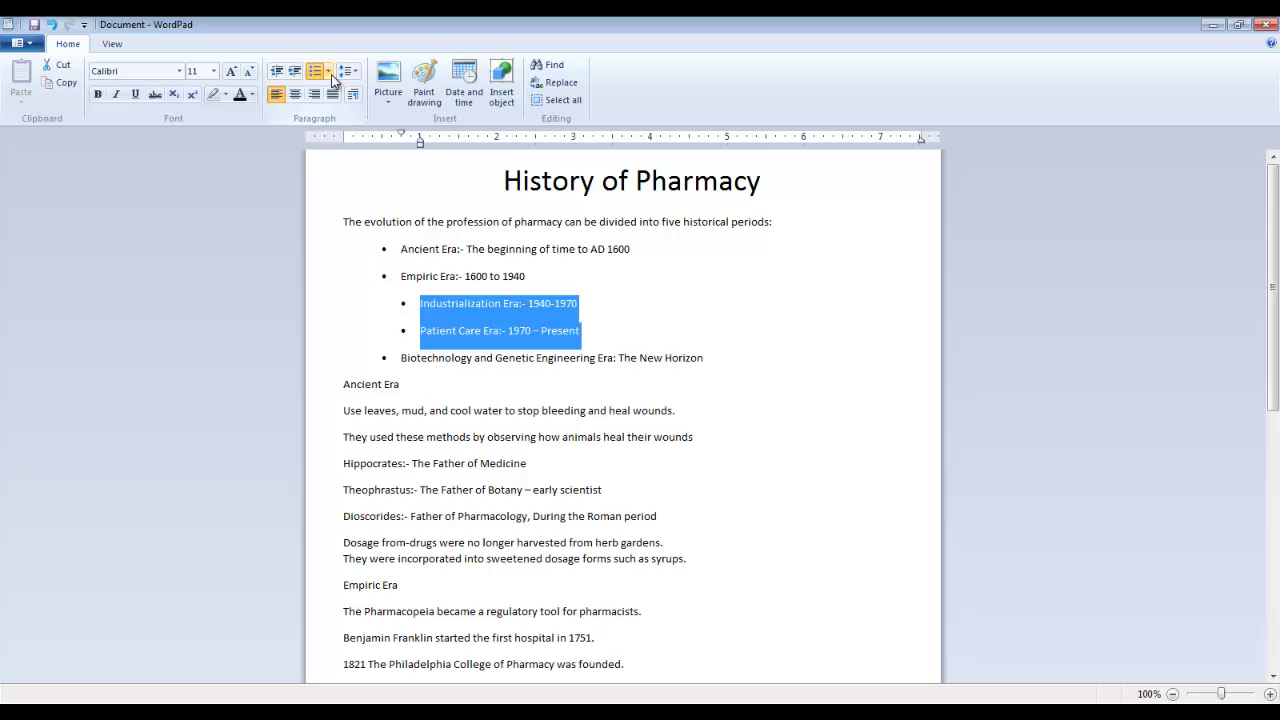
left_click(328, 71)
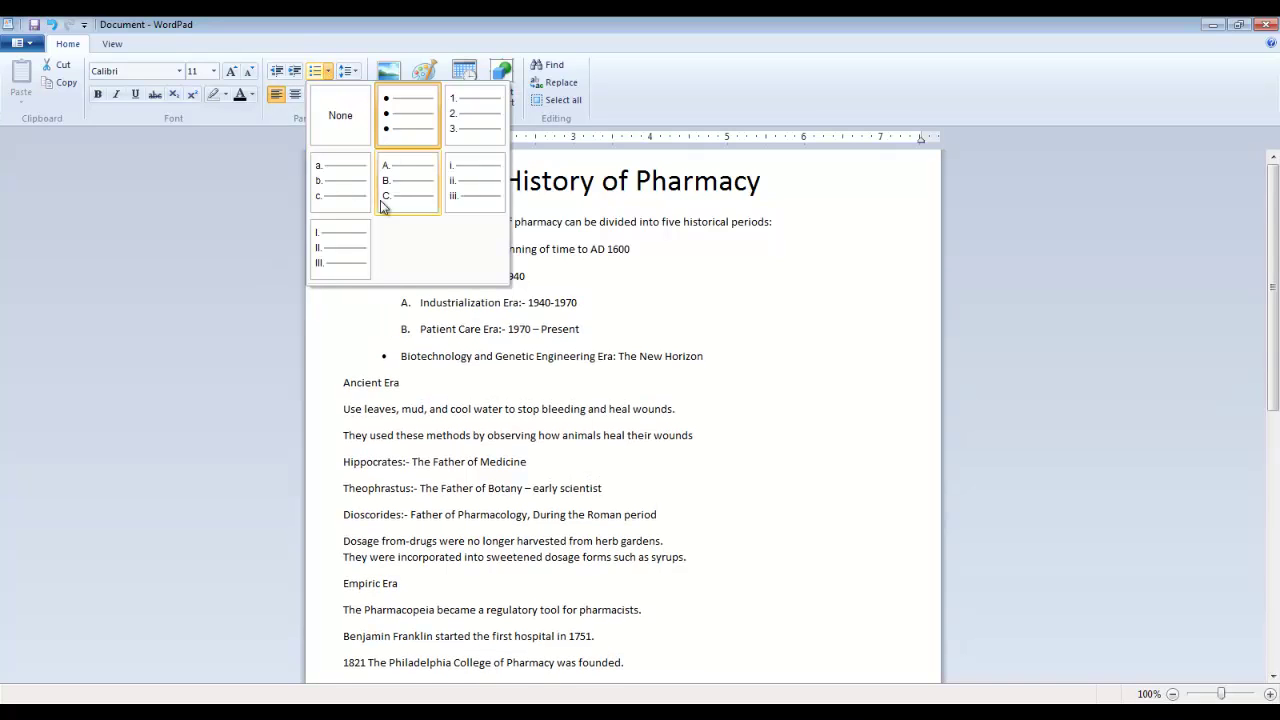
left_click(345, 250)
left_click(780, 356)
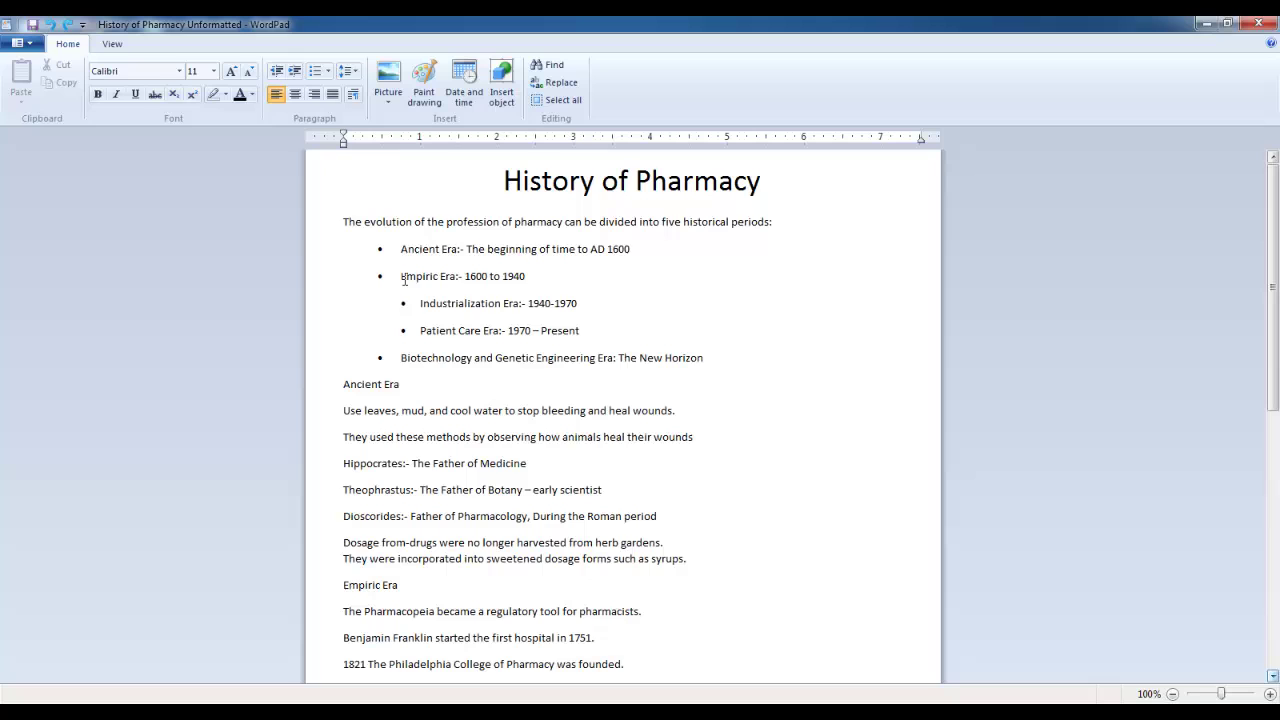
left_click_drag(401, 249, 745, 362)
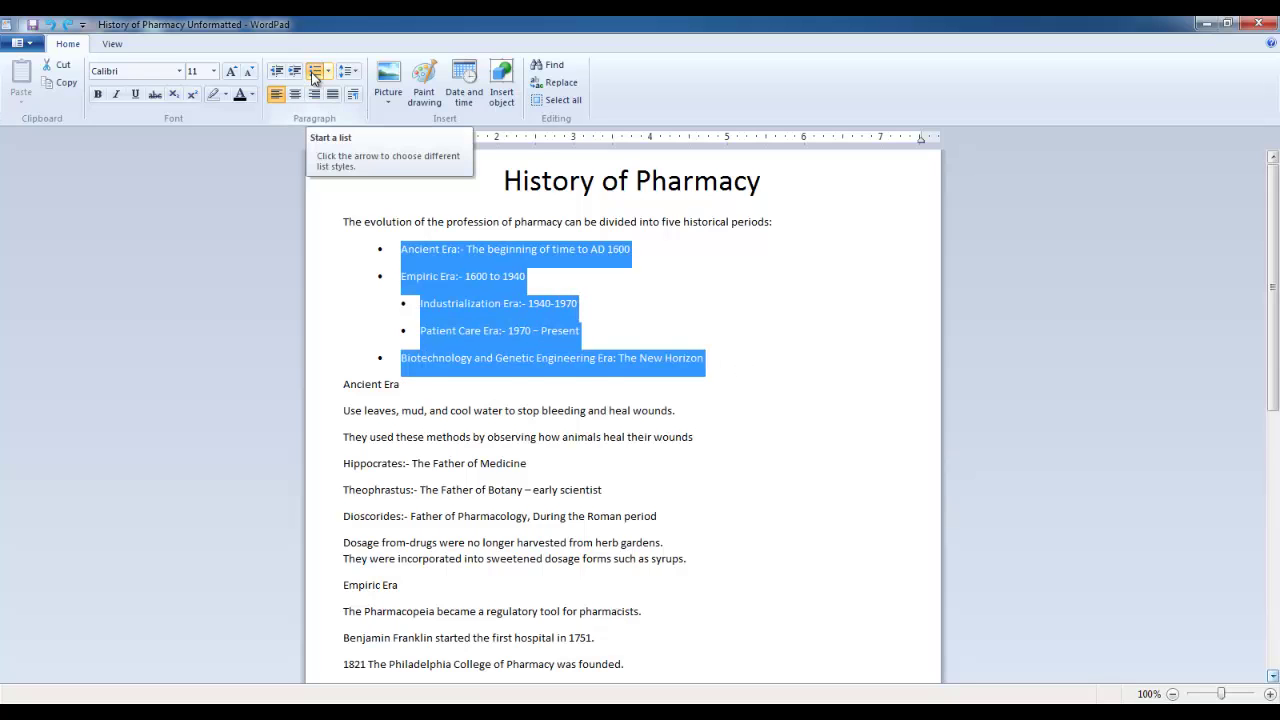
left_click(313, 77)
left_click(50, 25)
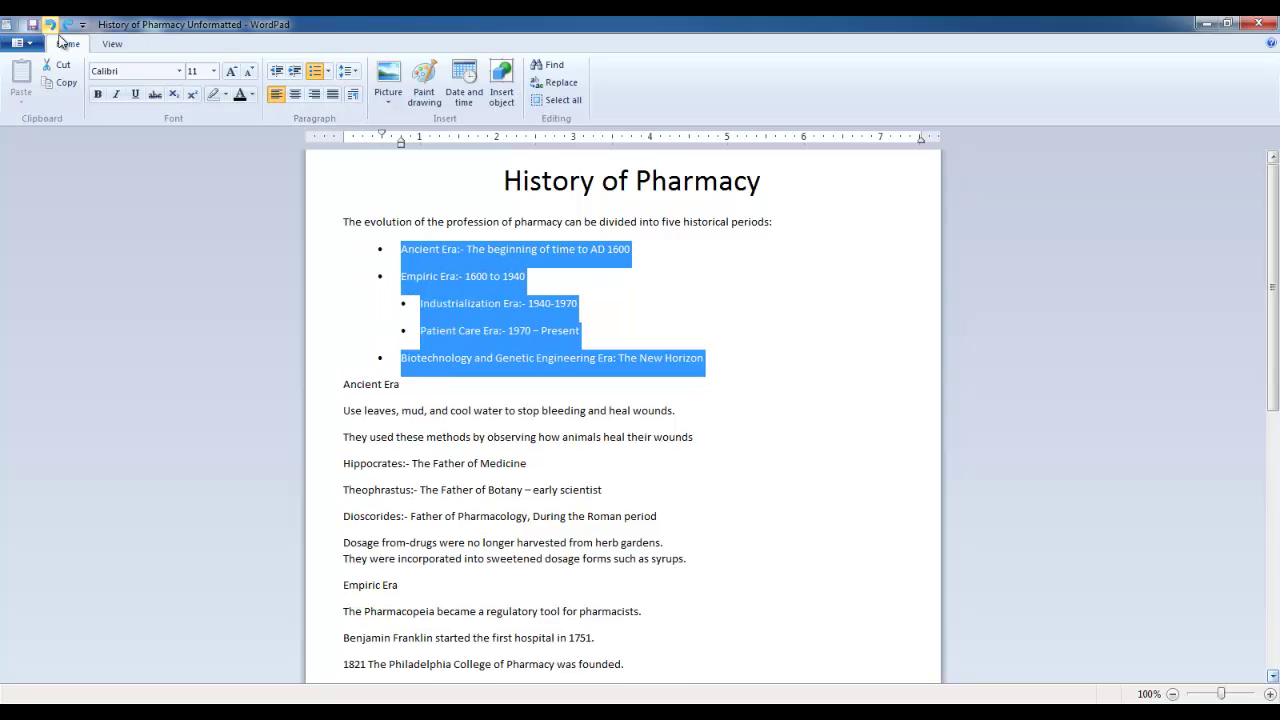
left_click(847, 383)
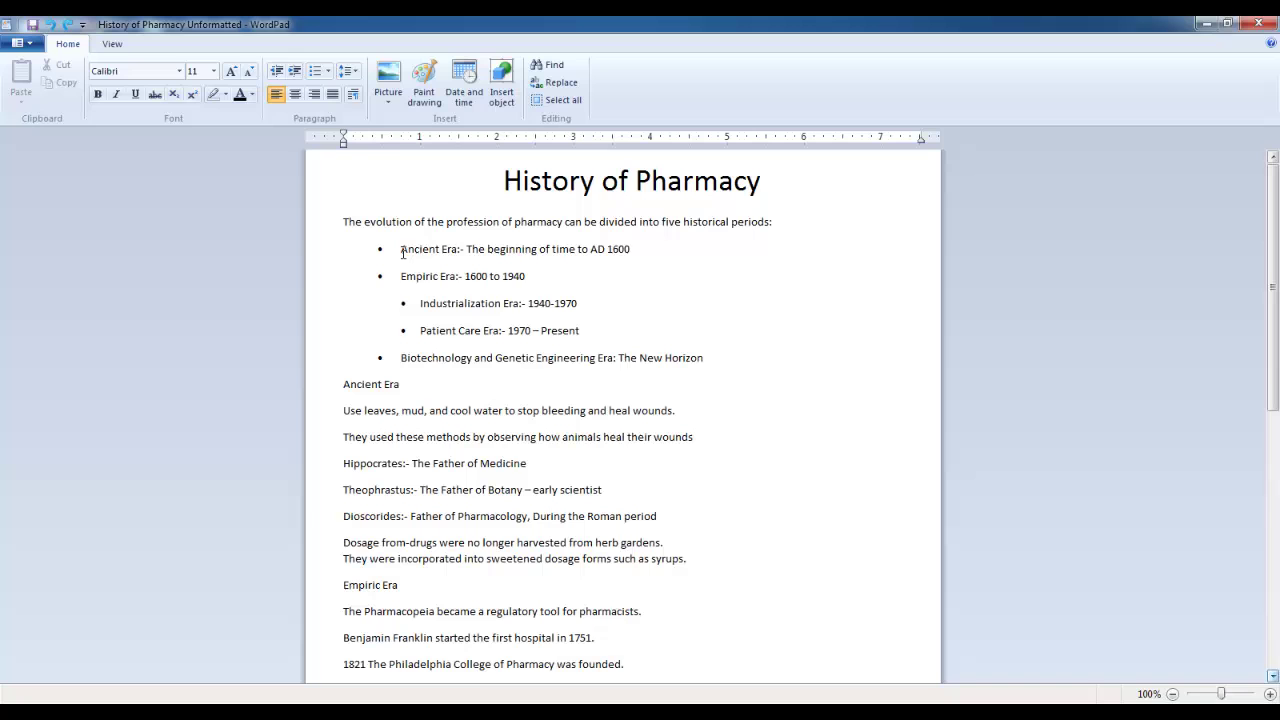
- Try 1./2. numbering, then A./B. lettering, on the Ancient and Empiric Era lines
left_click_drag(403, 250, 566, 277)
left_click(331, 72)
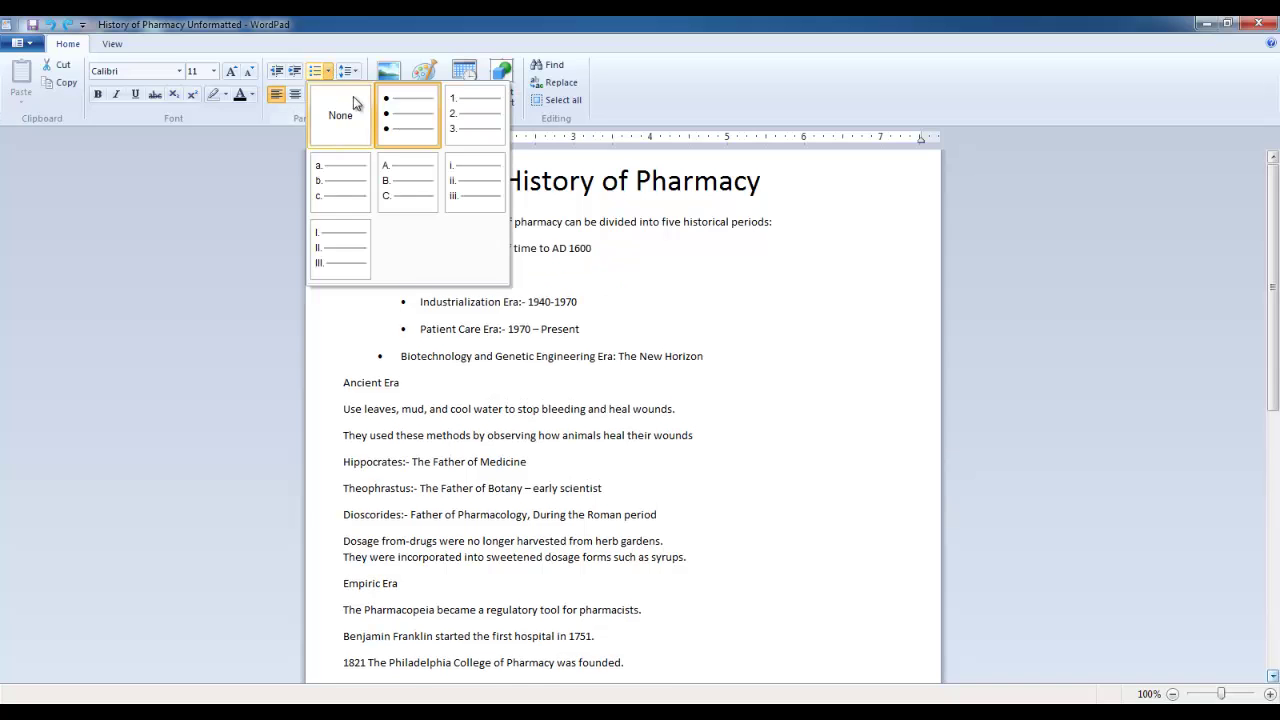
left_click(463, 109)
left_click(333, 72)
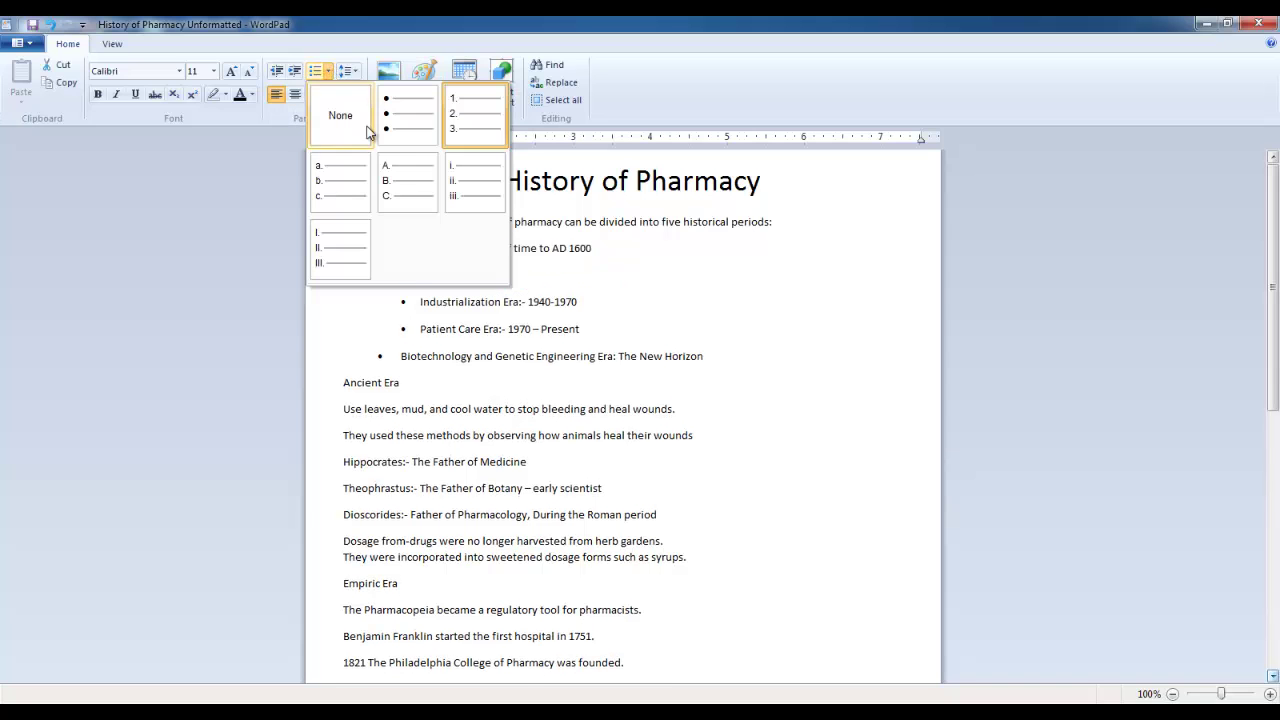
left_click(394, 172)
- Number the nested Industrialization and Patient Care lines 1. and 2
left_click_drag(421, 302, 594, 334)
left_click(329, 72)
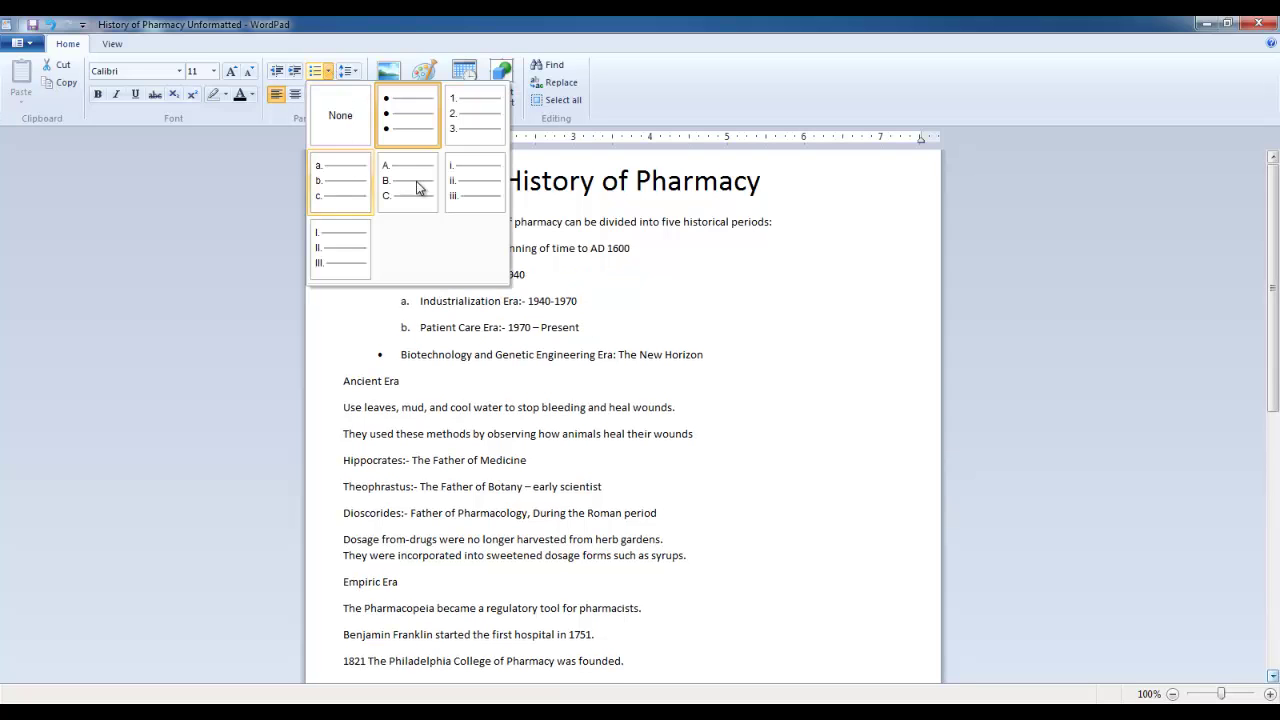
left_click(472, 120)
- Give the Ancient and Empiric Era lines plain round bullets
left_click_drag(402, 250, 535, 277)
left_click(329, 72)
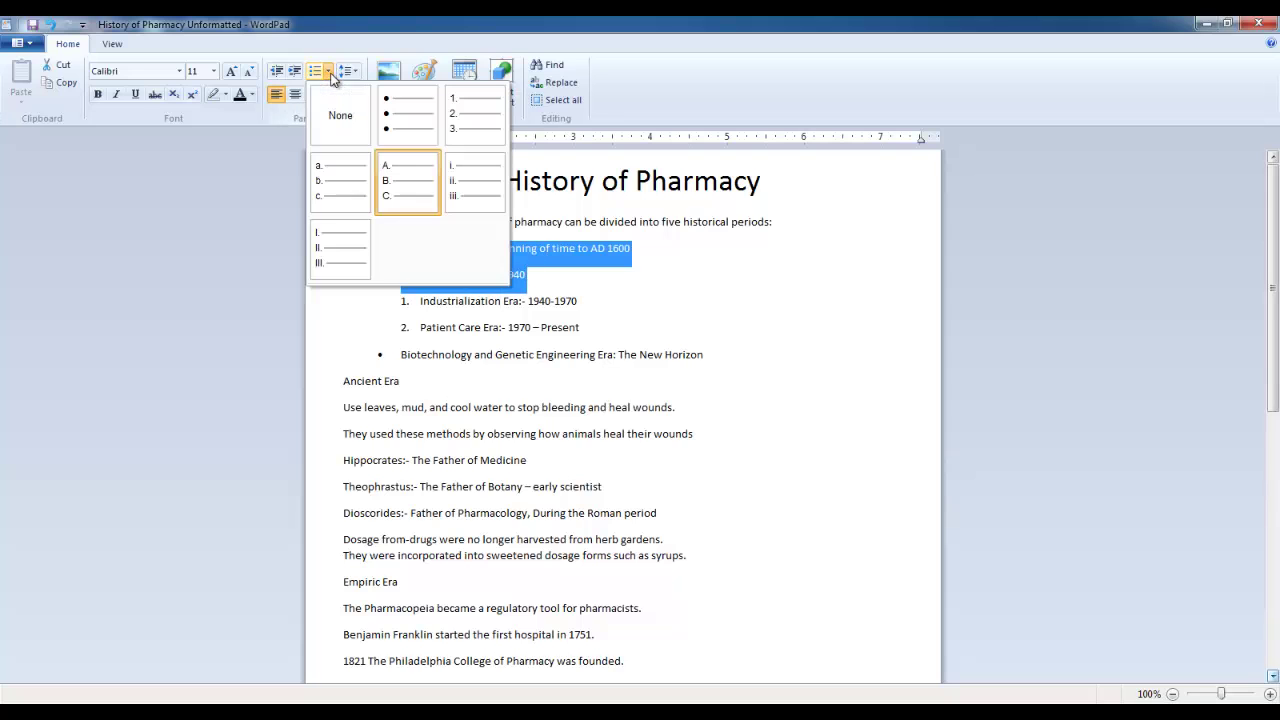
left_click(406, 115)
left_click(647, 327)
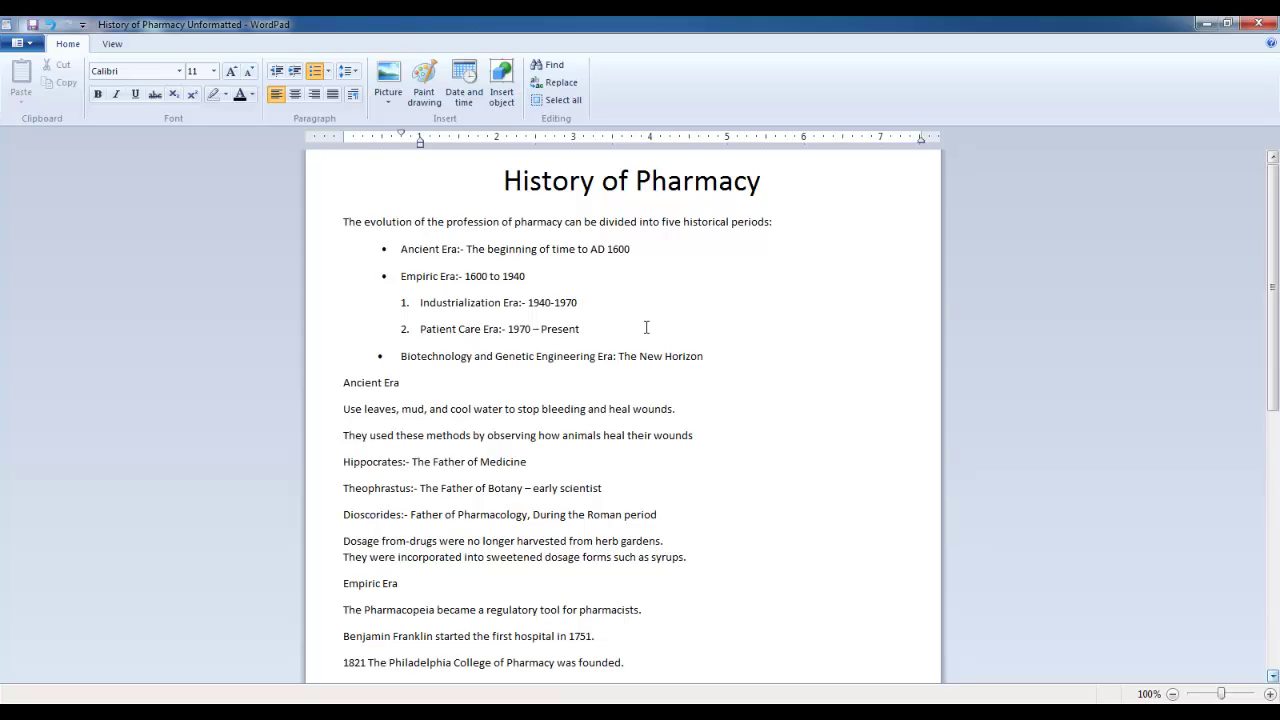
- Realign the era list's left indent on the ruler, including the Industrialization and Patient Care lines
left_click_drag(401, 249, 704, 358)
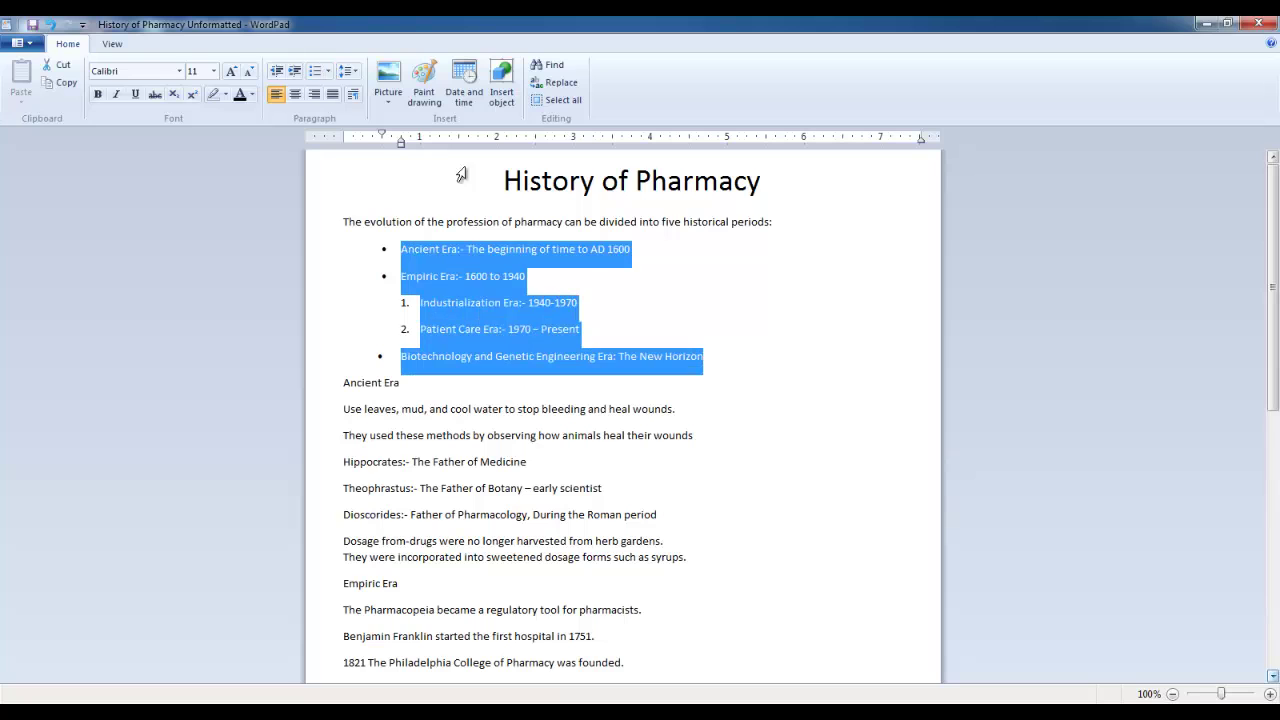
mouse_move(418, 147)
left_mouse_down()
mouse_move(431, 143)
mouse_move(406, 150)
left_mouse_up()
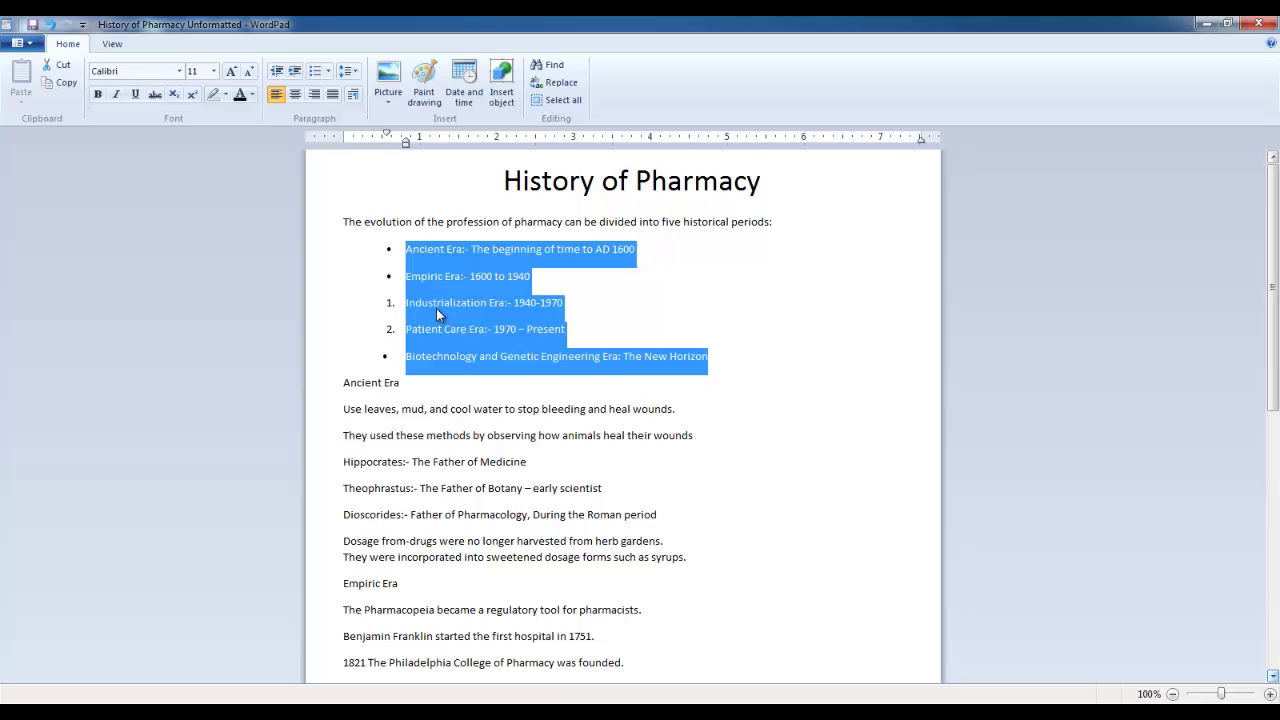
mouse_move(418, 305)
left_mouse_down()
mouse_move(551, 303)
mouse_move(586, 328)
left_mouse_up()
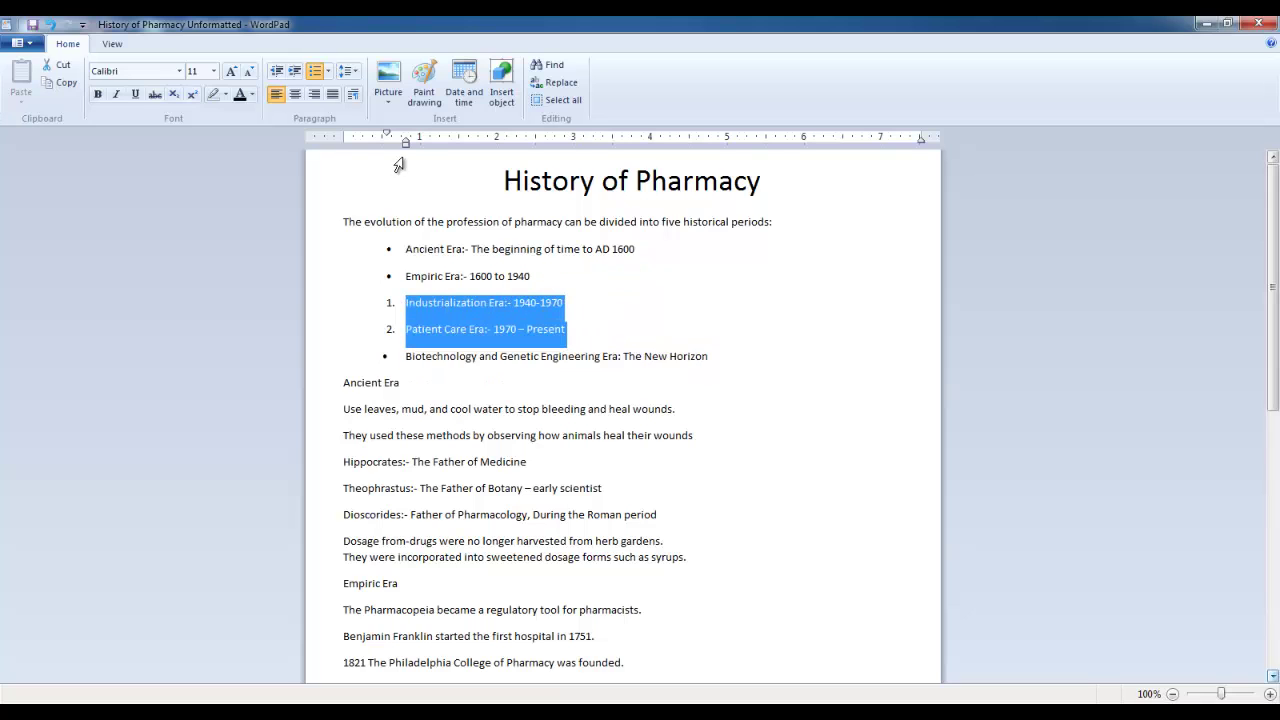
left_click_drag(421, 149, 421, 149)
left_click(532, 276)
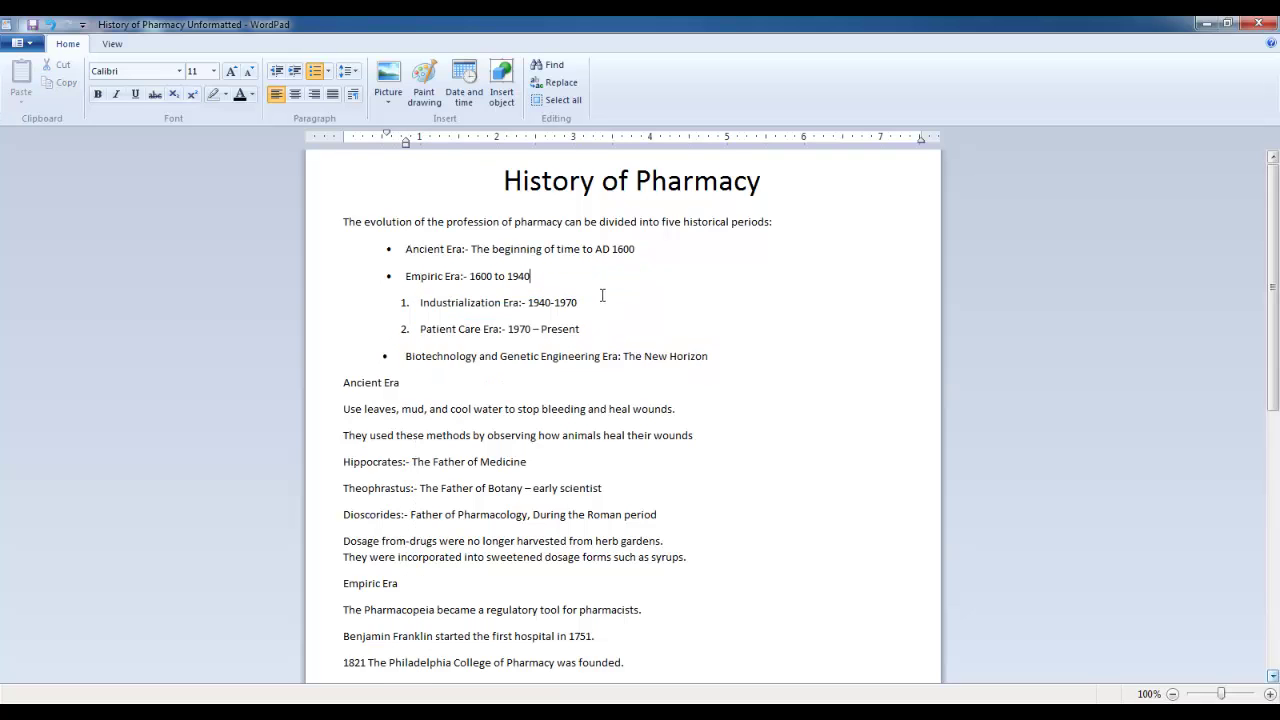
- Number all five era lines 1 to 5, then select Industrialization and Patient Care for restyling
left_click_drag(405, 252, 714, 365)
left_click(328, 71)
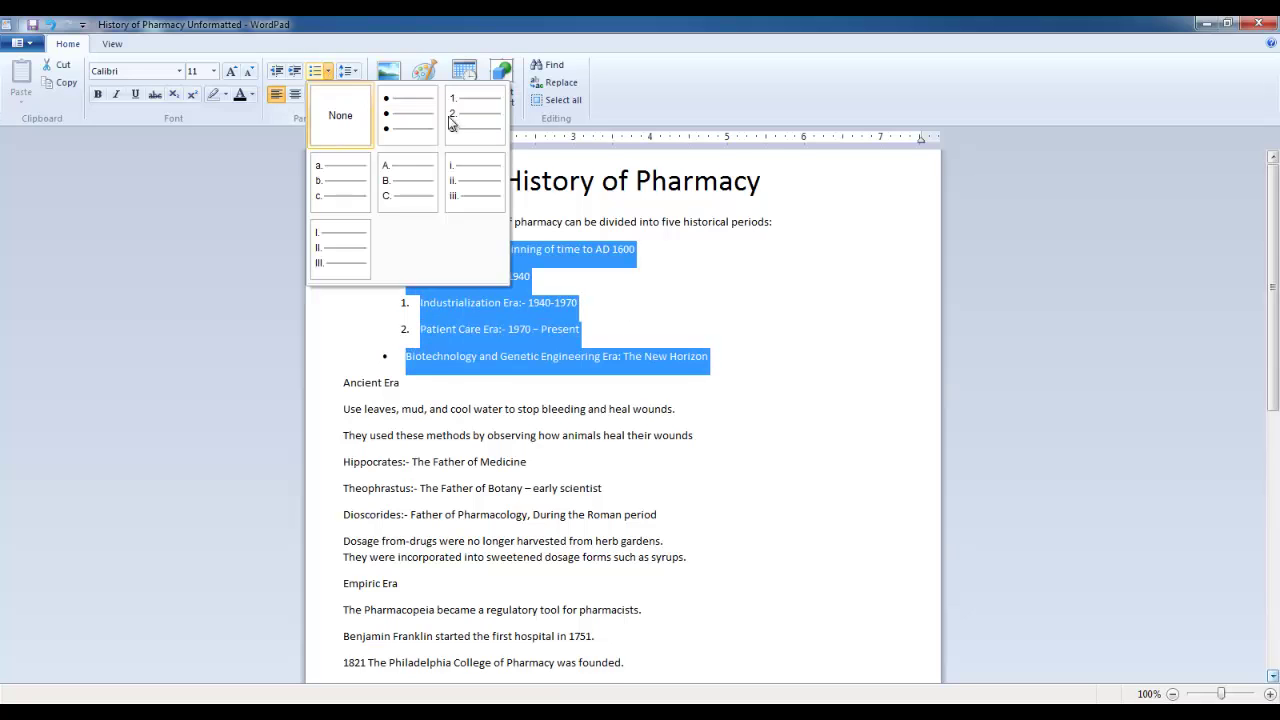
left_click(466, 123)
left_click(562, 280)
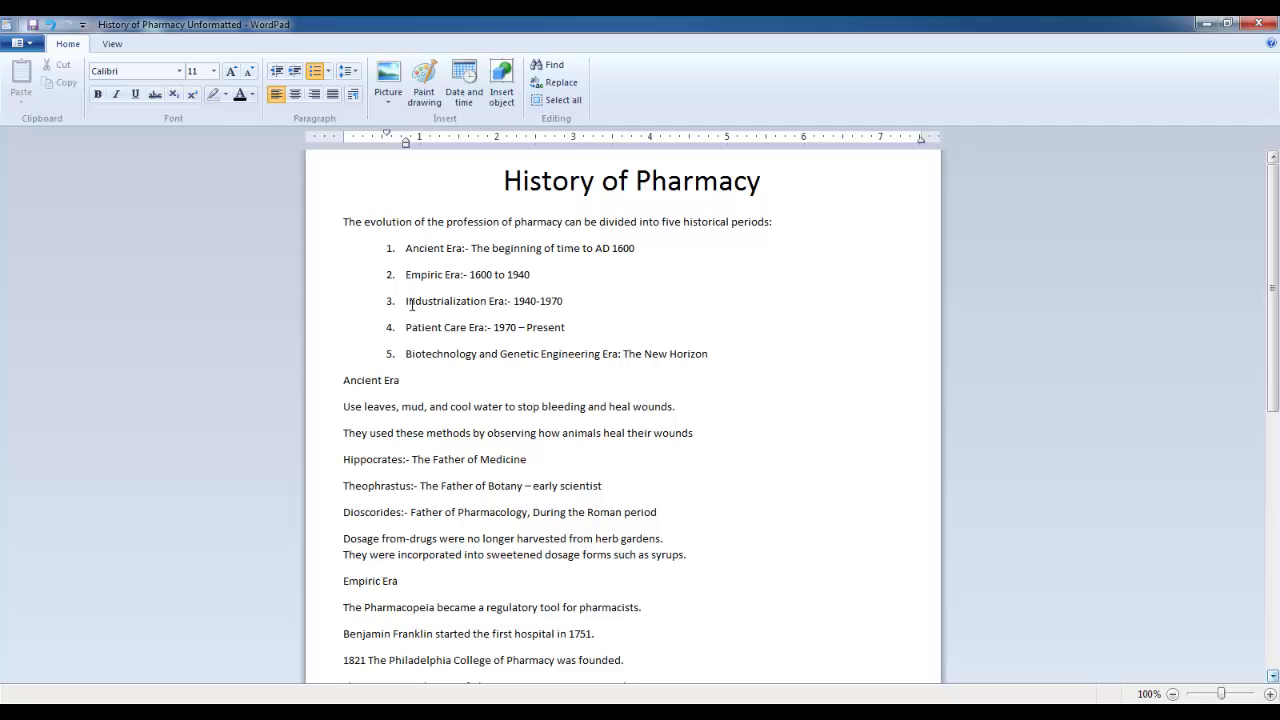
left_click_drag(406, 301, 566, 329)
left_click(329, 72)
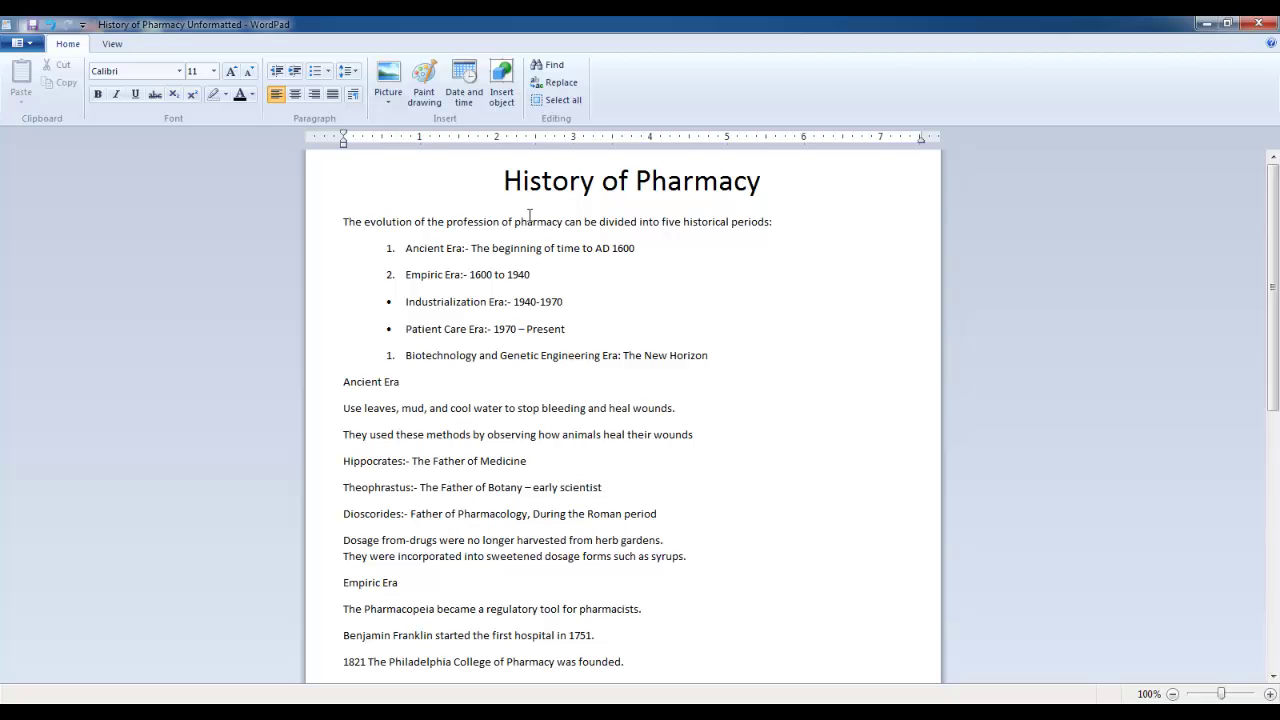
- Colour the History of Pharmacy title green
left_click(497, 190)
left_click(251, 94)
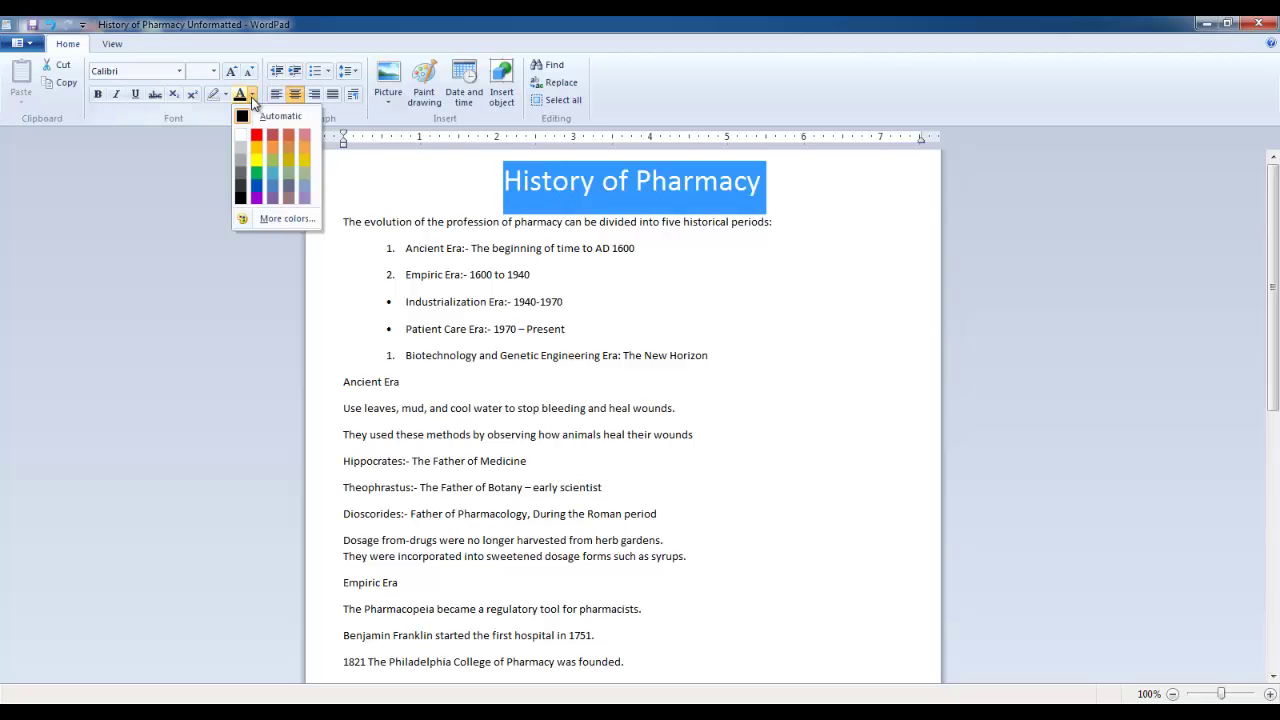
left_click(256, 172)
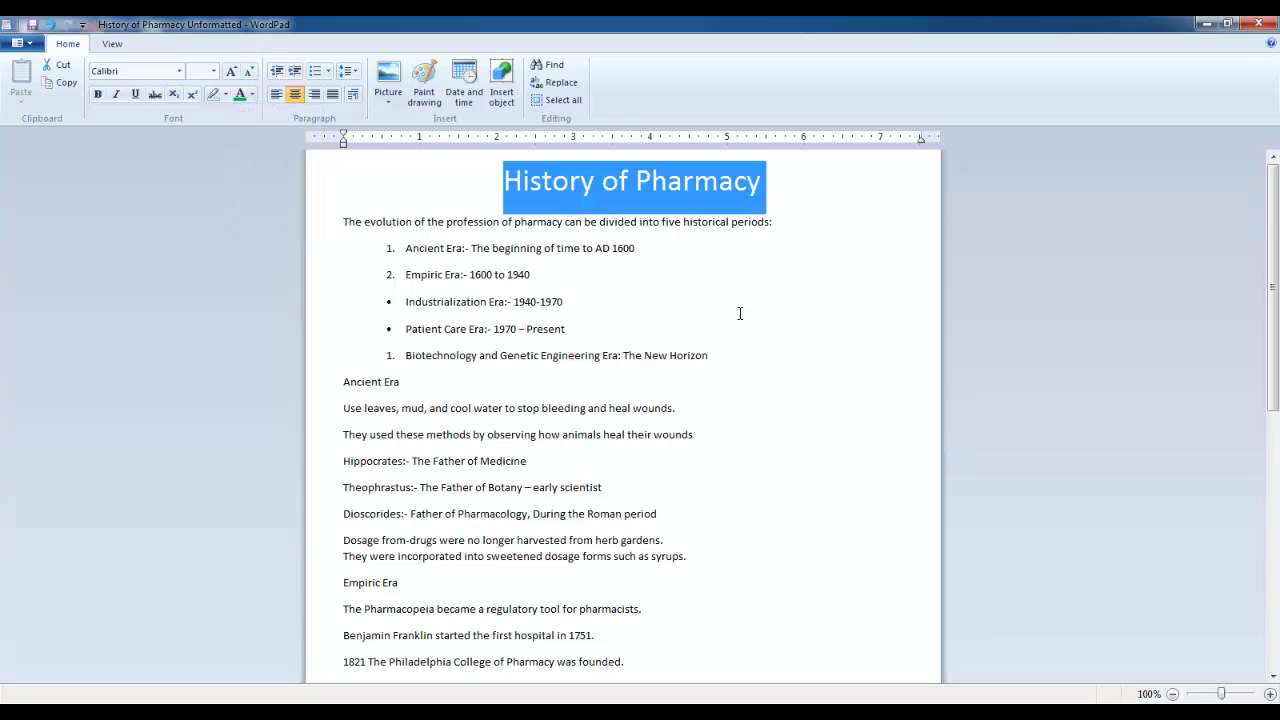
left_click(768, 356)
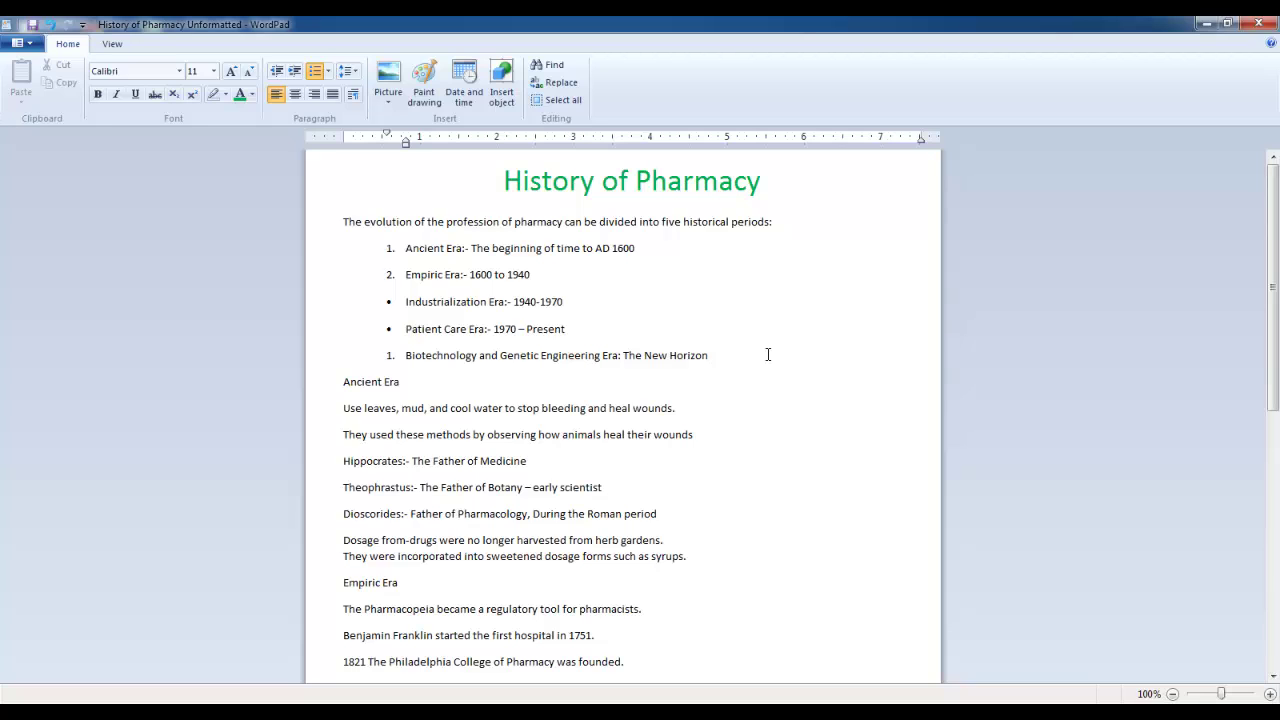
- Make the History of Pharmacy title bold
triple_click(504, 180)
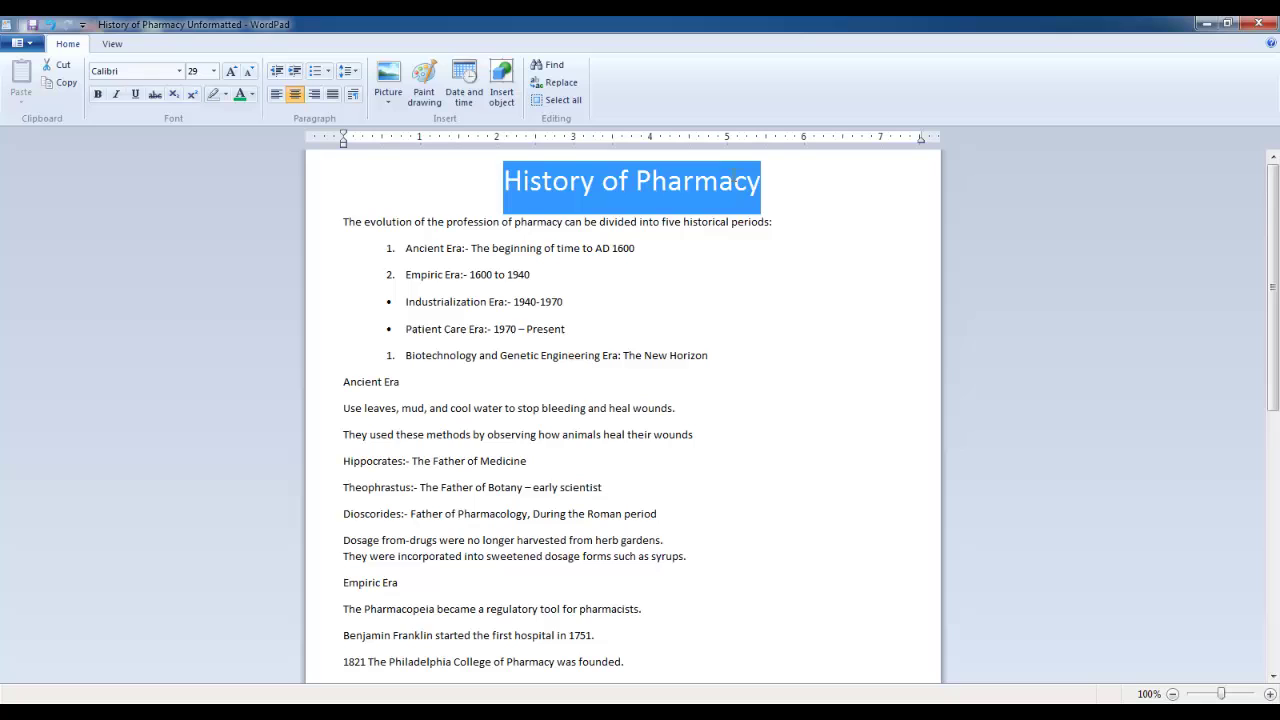
left_click(97, 93)
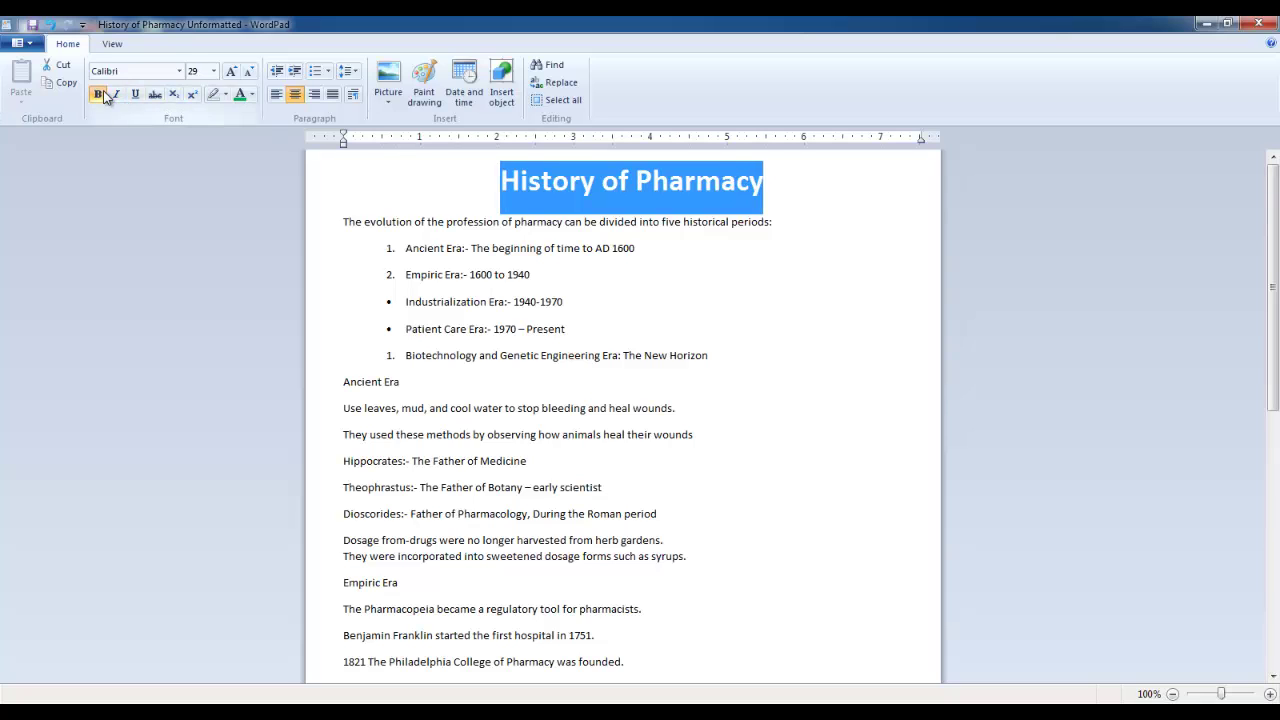
left_click(731, 277)
left_click(334, 227)
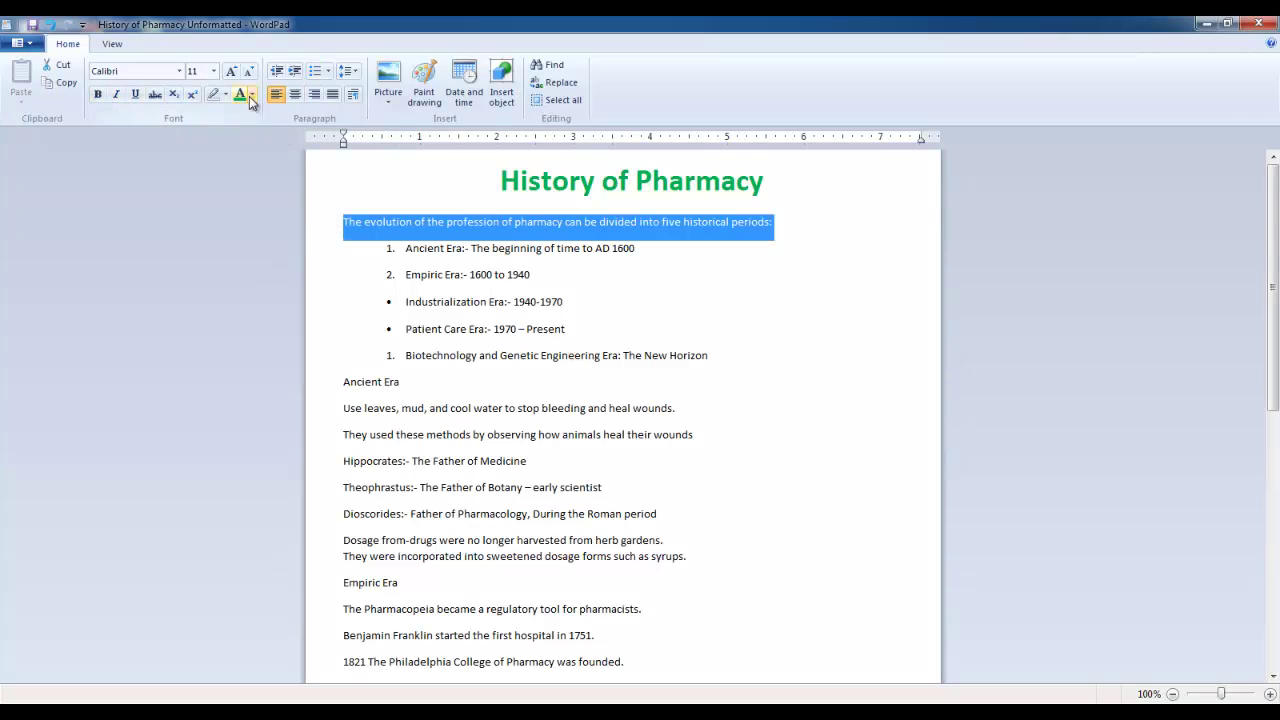
- Make the intro sentence a red bullet and bullet all five era entries
left_click(252, 93)
left_click(267, 117)
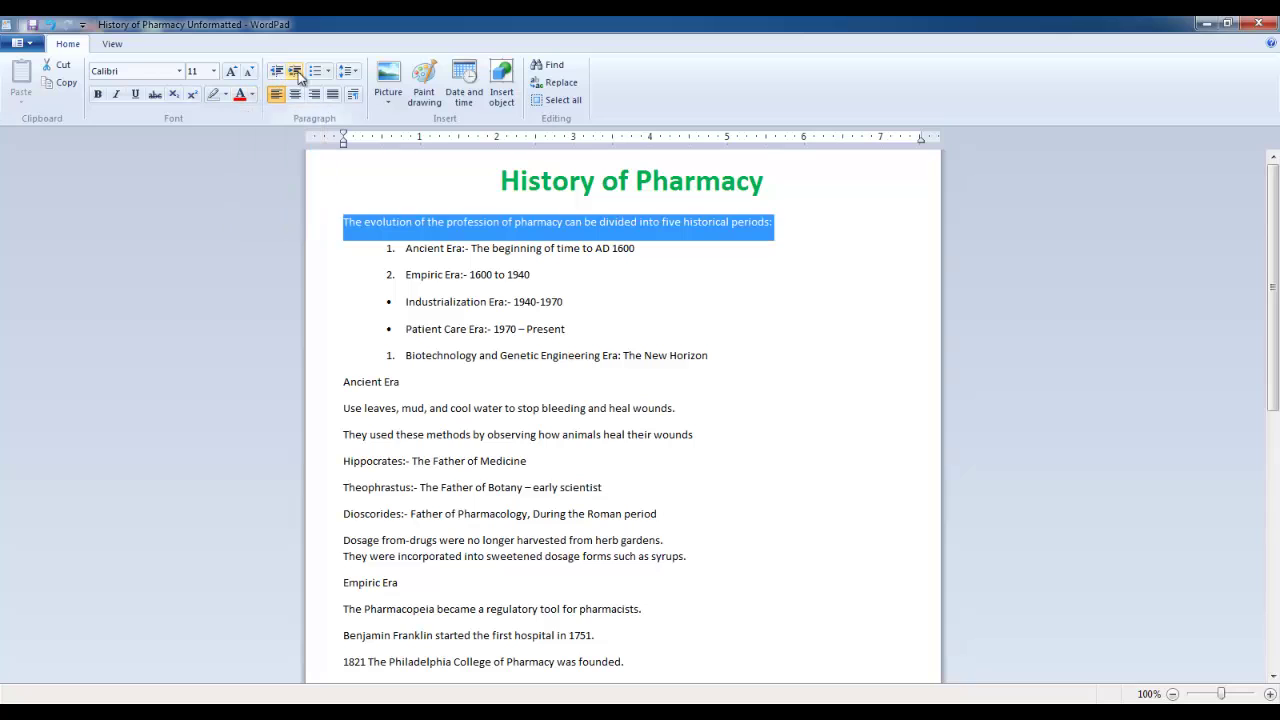
left_click(314, 70)
left_click_drag(406, 249, 711, 357)
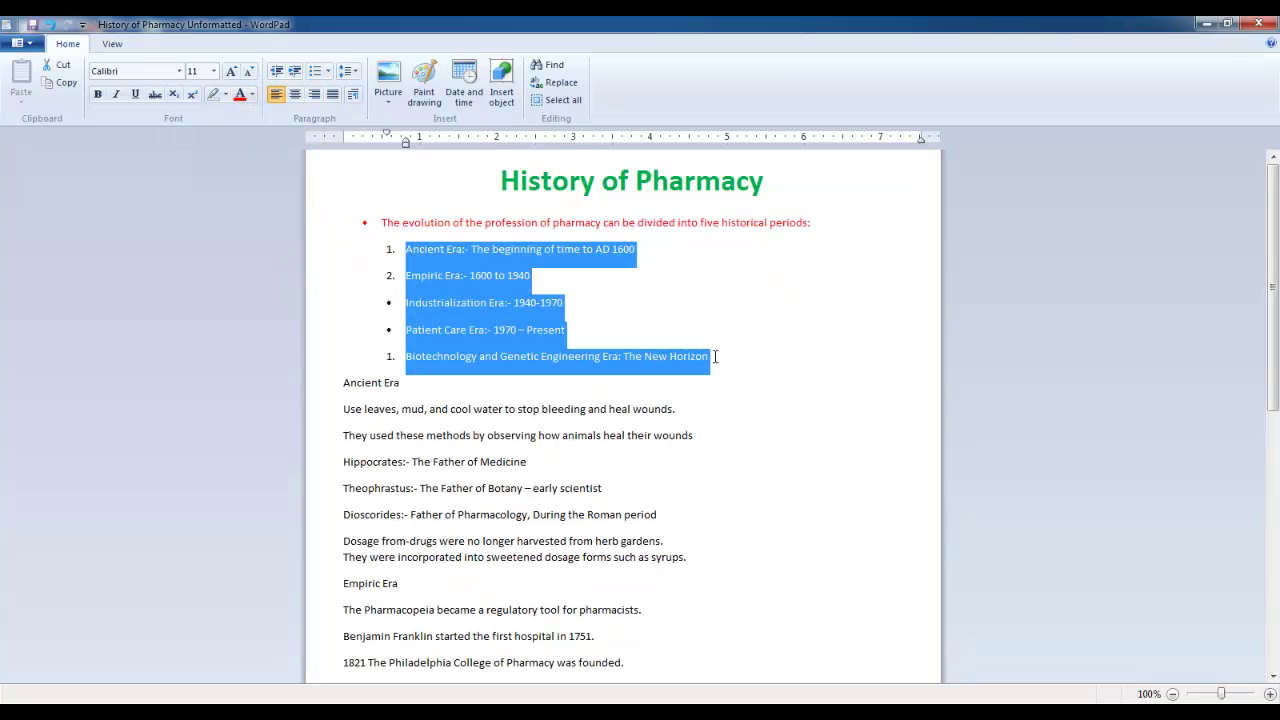
left_click(314, 72)
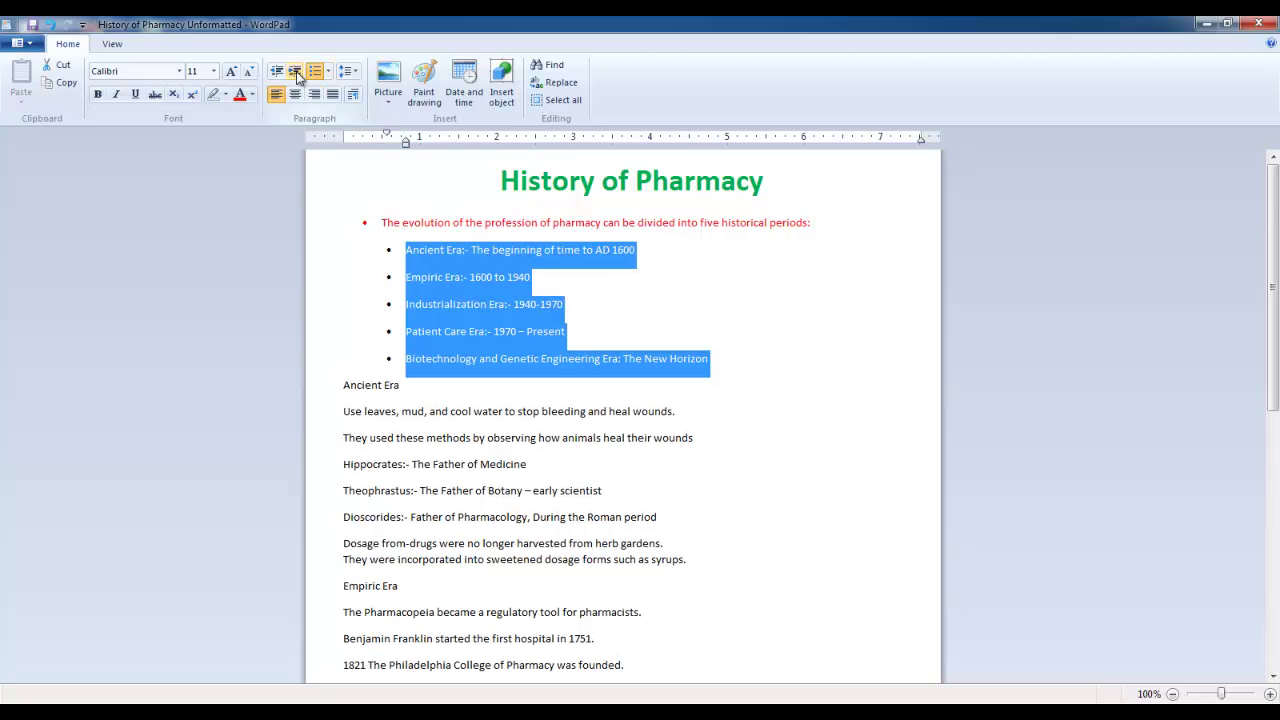
left_click(409, 250)
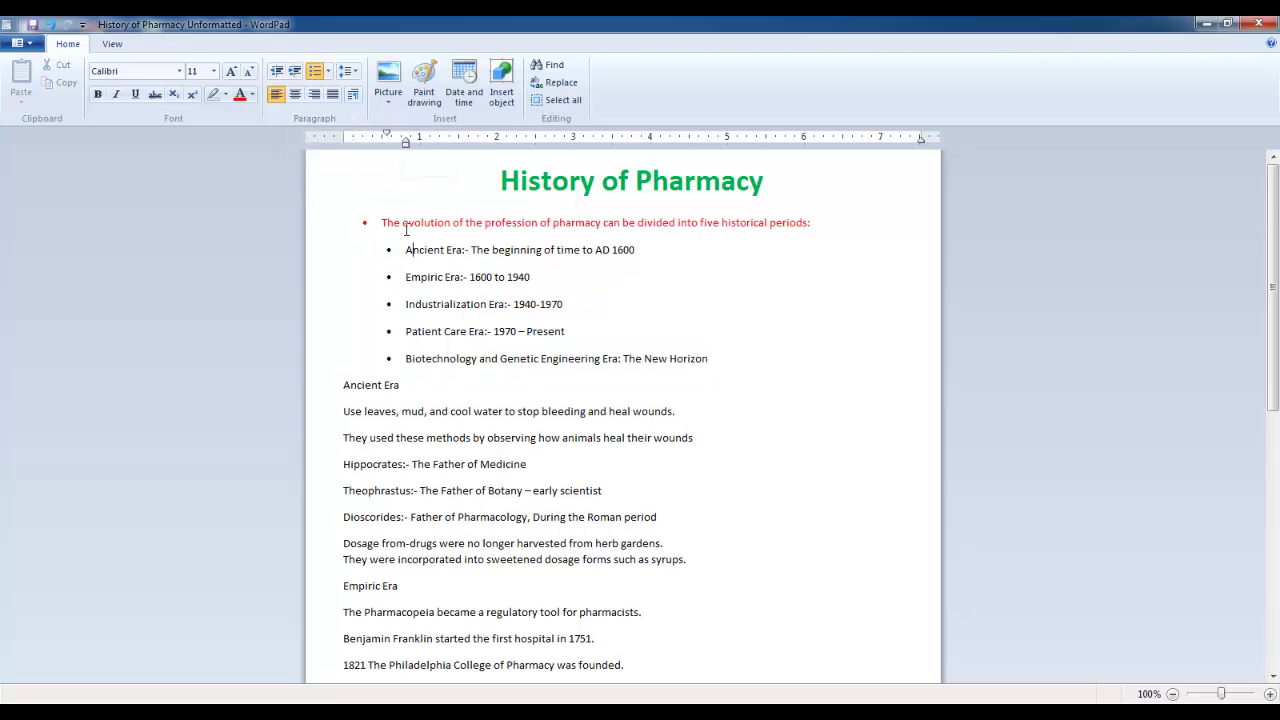
- Bold the Ancient, Empiric, Patient Care, and Biotechnology and Genetic Engineering era labels
left_click_drag(405, 252, 470, 252)
left_click(98, 95)
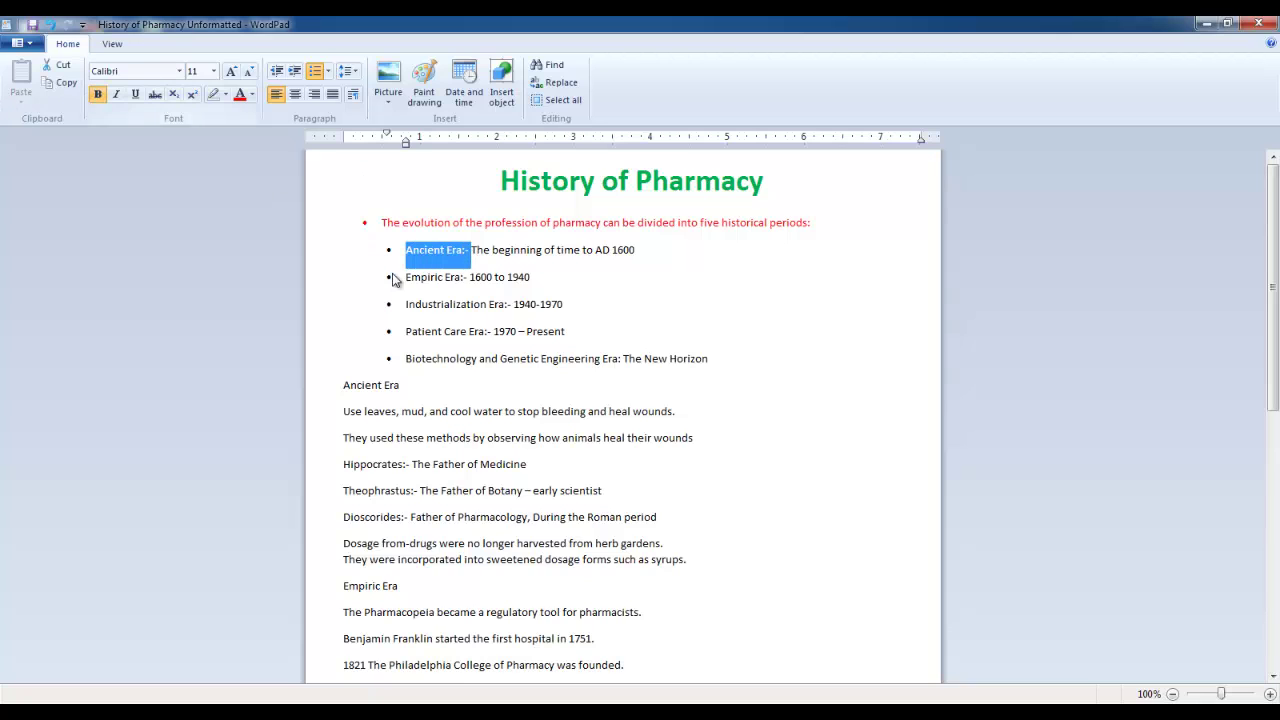
left_click_drag(405, 281, 513, 305)
left_click(98, 95)
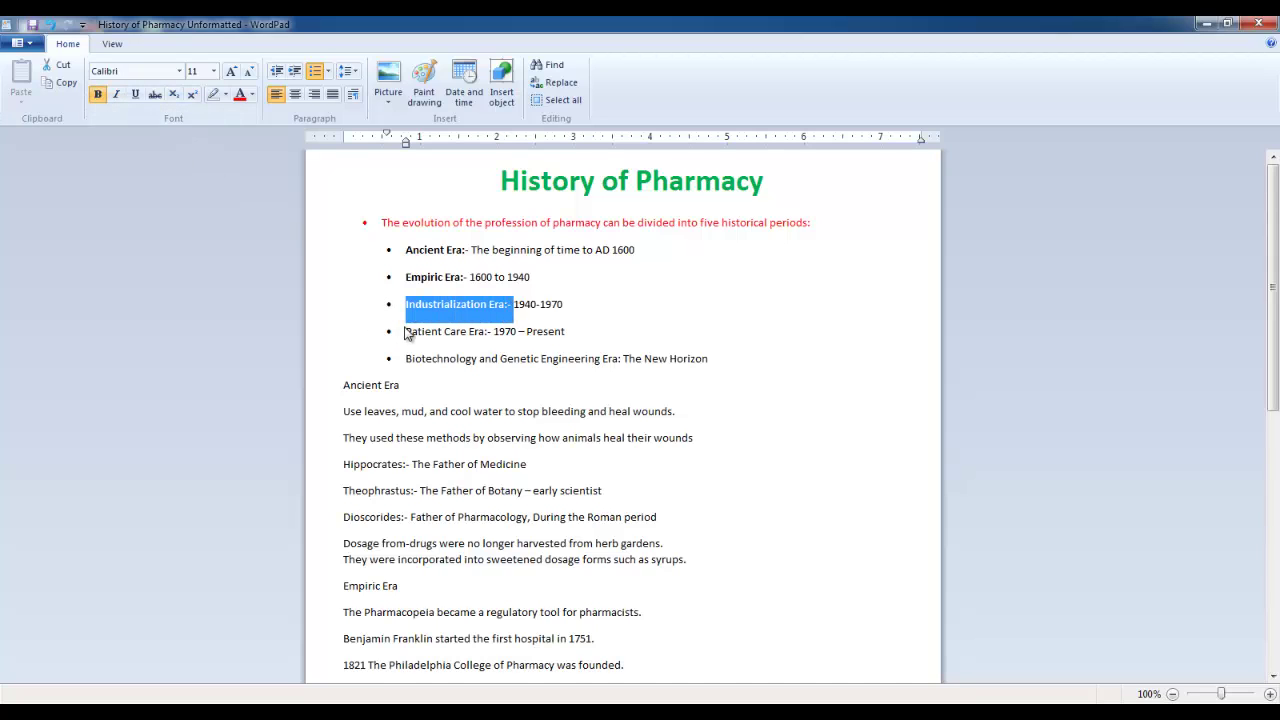
left_click_drag(406, 331, 493, 337)
left_click(98, 94)
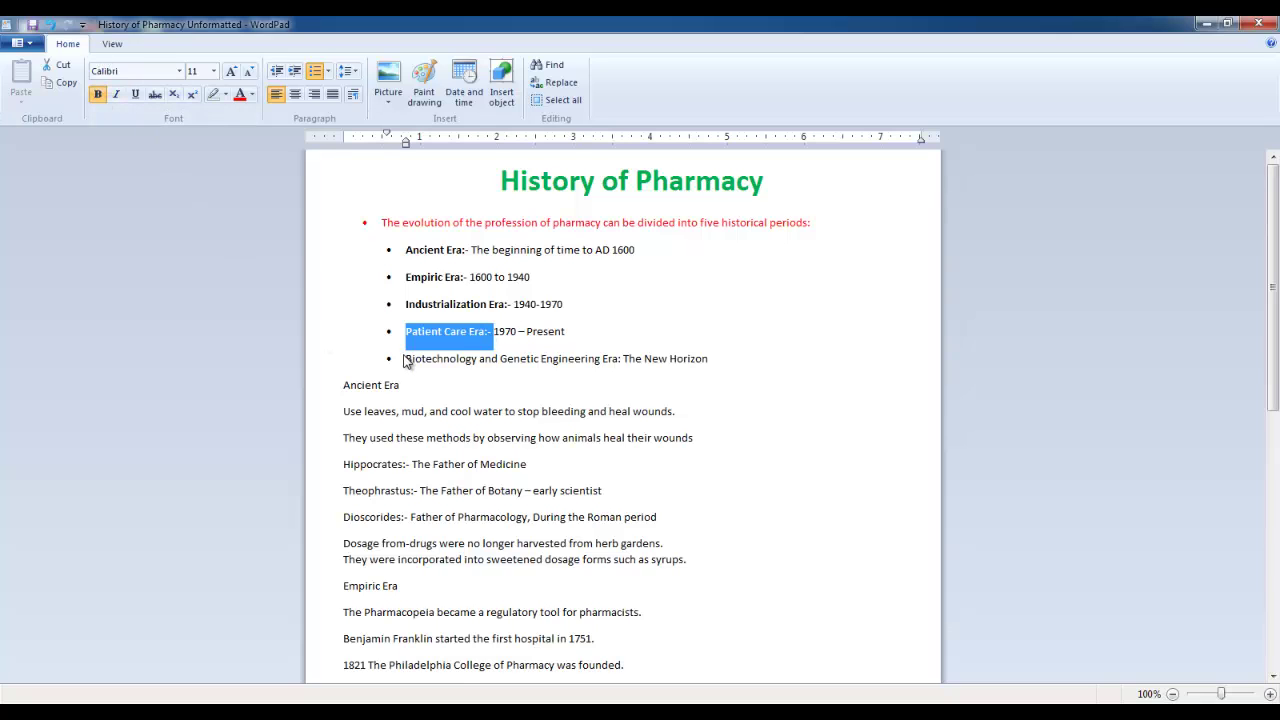
left_click_drag(406, 358, 623, 360)
left_click(98, 94)
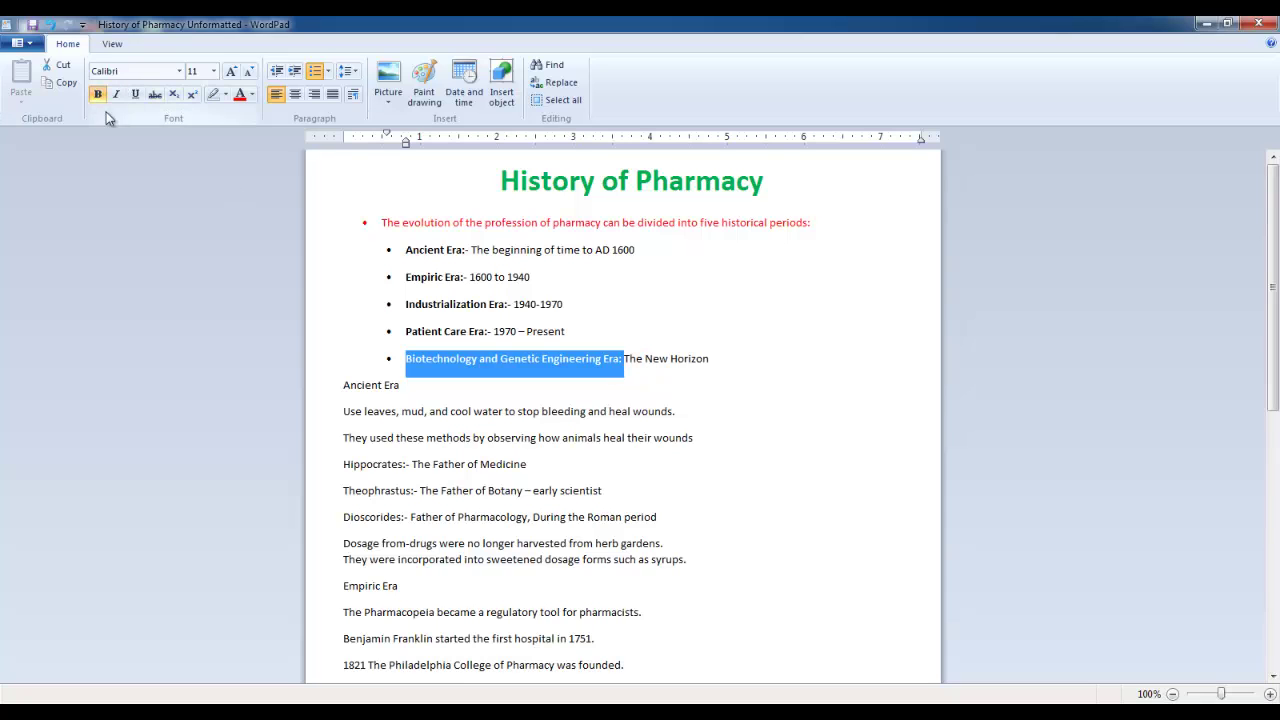
left_click(327, 392)
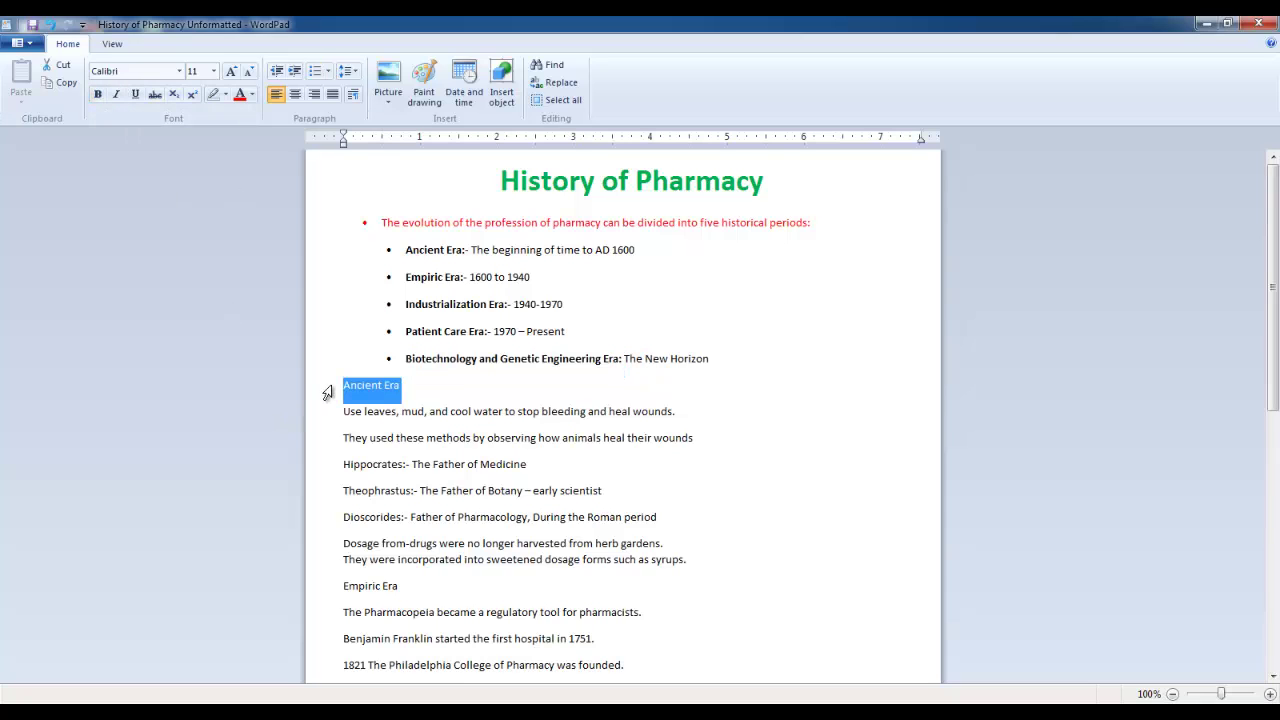
- Make Ancient Era a bold bulleted heading with its paragraphs as twice-indented sub-bullets
left_click(98, 94)
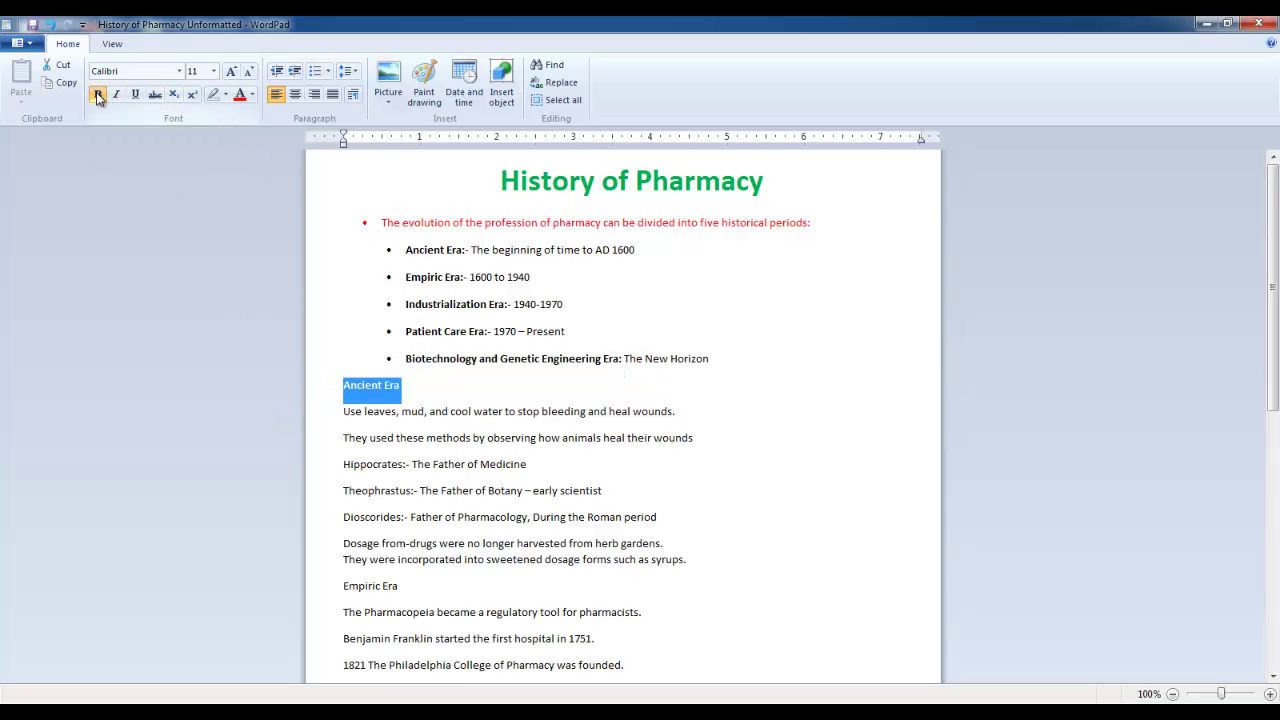
left_click(313, 72)
left_click(334, 420)
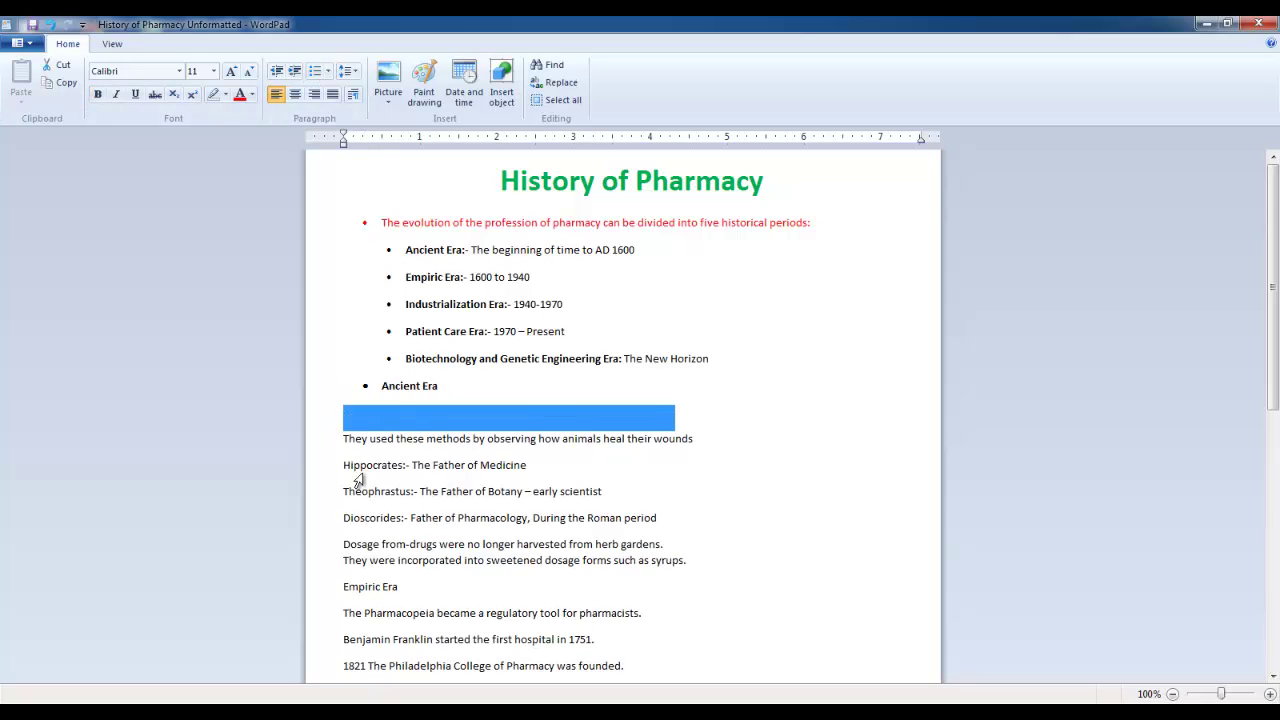
left_click_drag(357, 480, 605, 578)
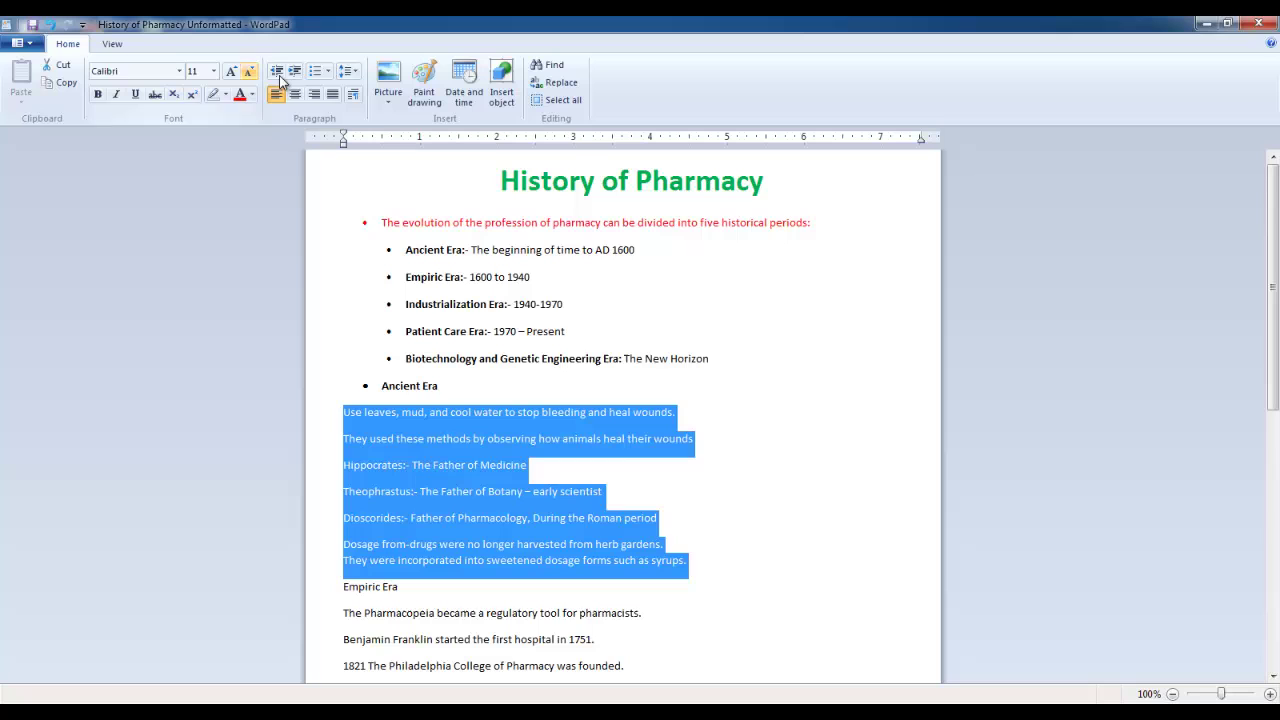
left_click(314, 71)
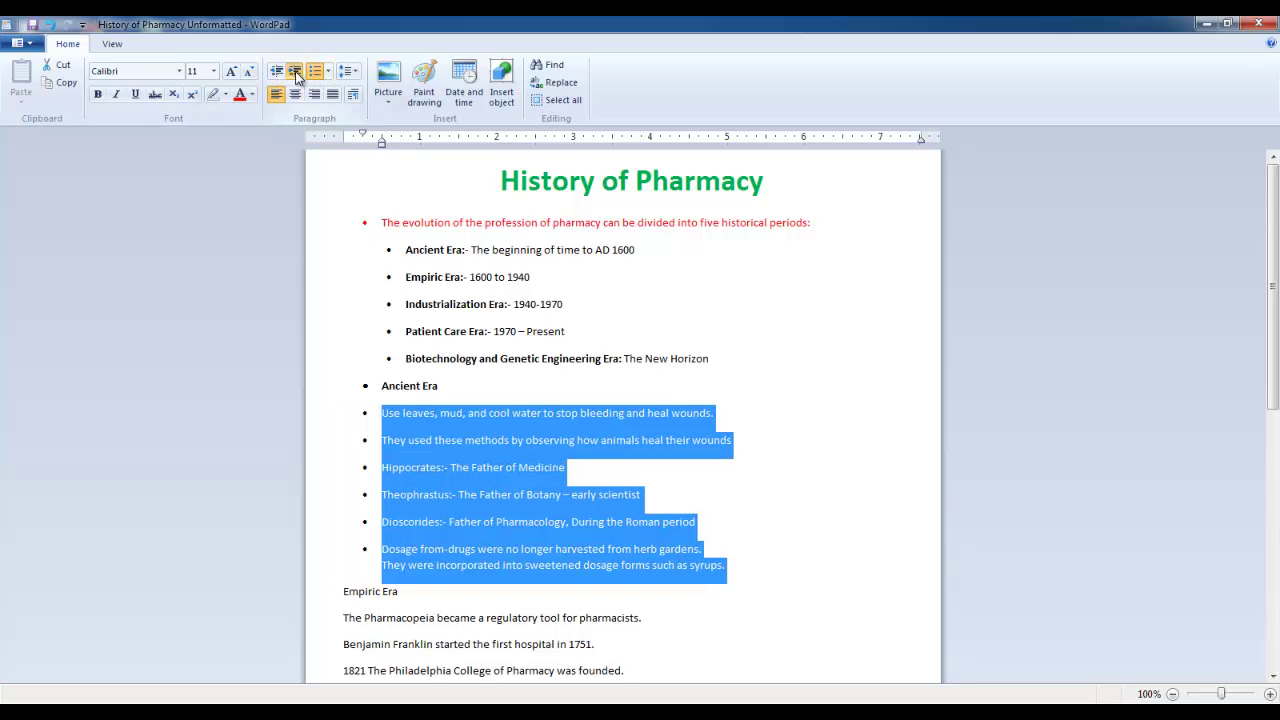
left_click(295, 71)
left_click(295, 71)
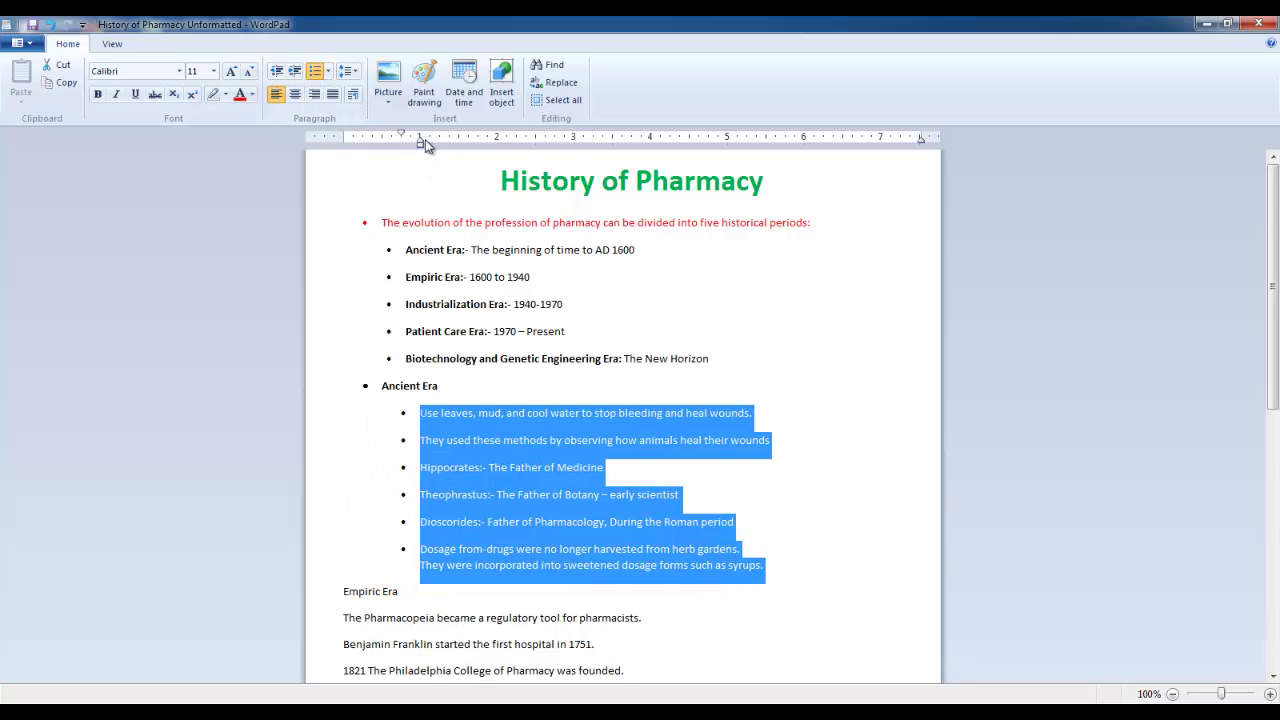
left_click_drag(420, 145, 405, 146)
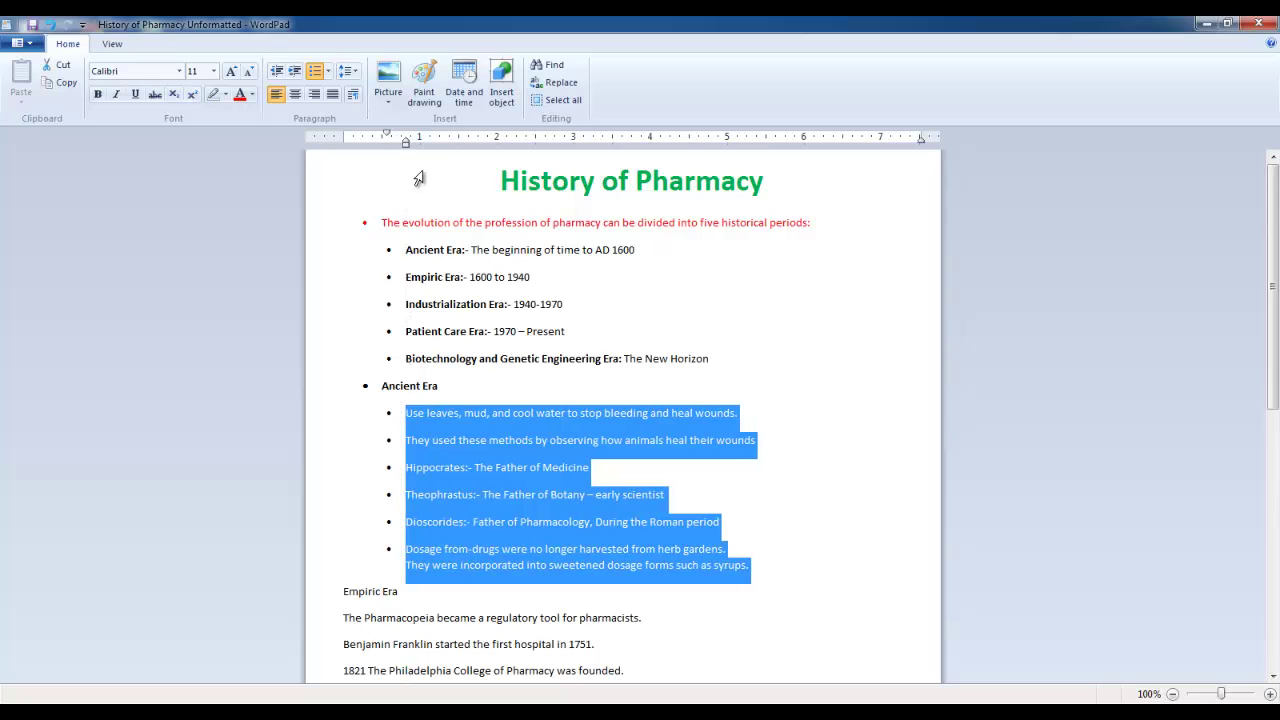
- Colour the Ancient Era heading red and make the intro line bold italic
left_click_drag(380, 388, 462, 386)
left_click(240, 94)
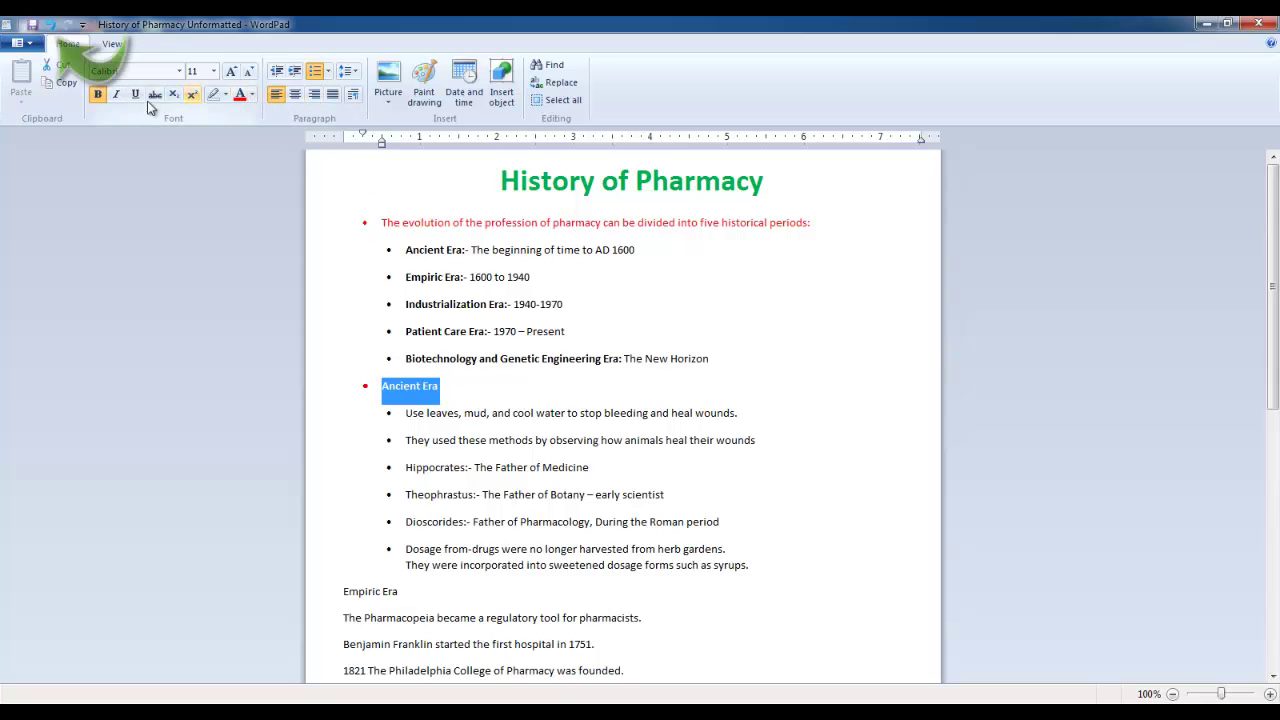
left_click_drag(384, 222, 812, 225)
left_click(116, 94)
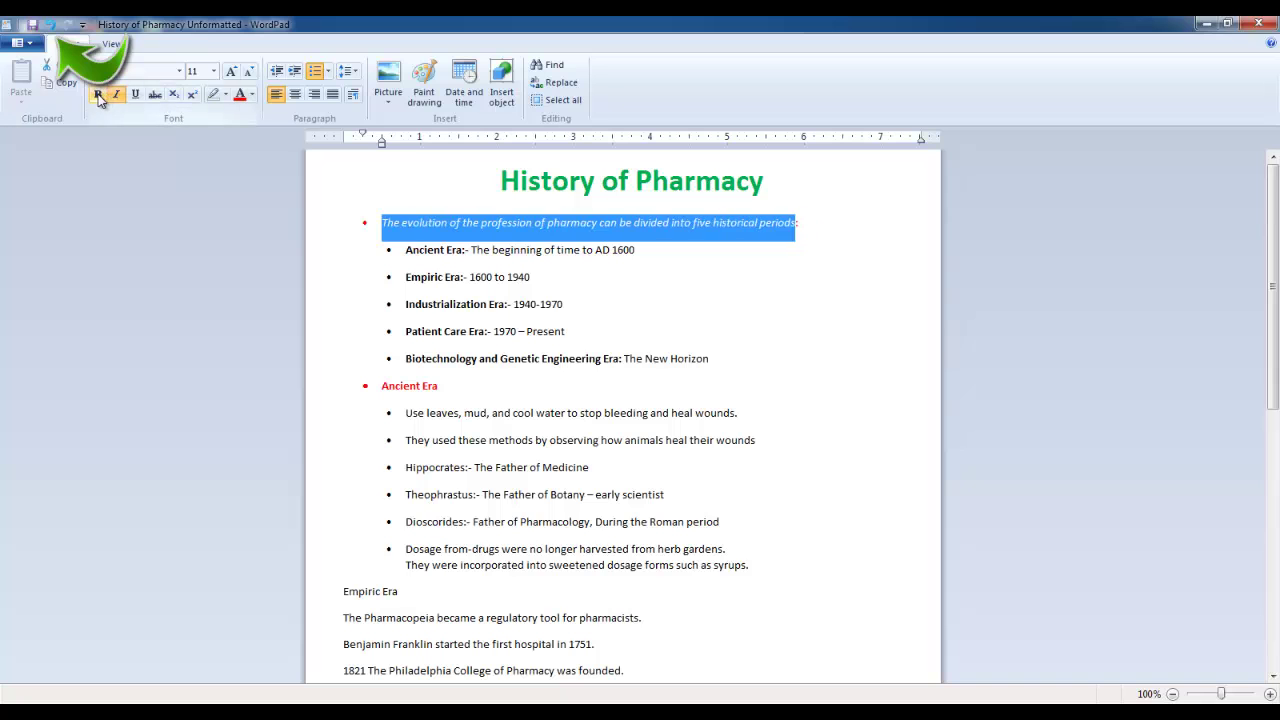
left_click(97, 94)
left_click(674, 374)
- Bold and bullet Empiric Era, with its four paragraphs as sub-bullets indented two levels
scroll(603, 394, "down", 2)
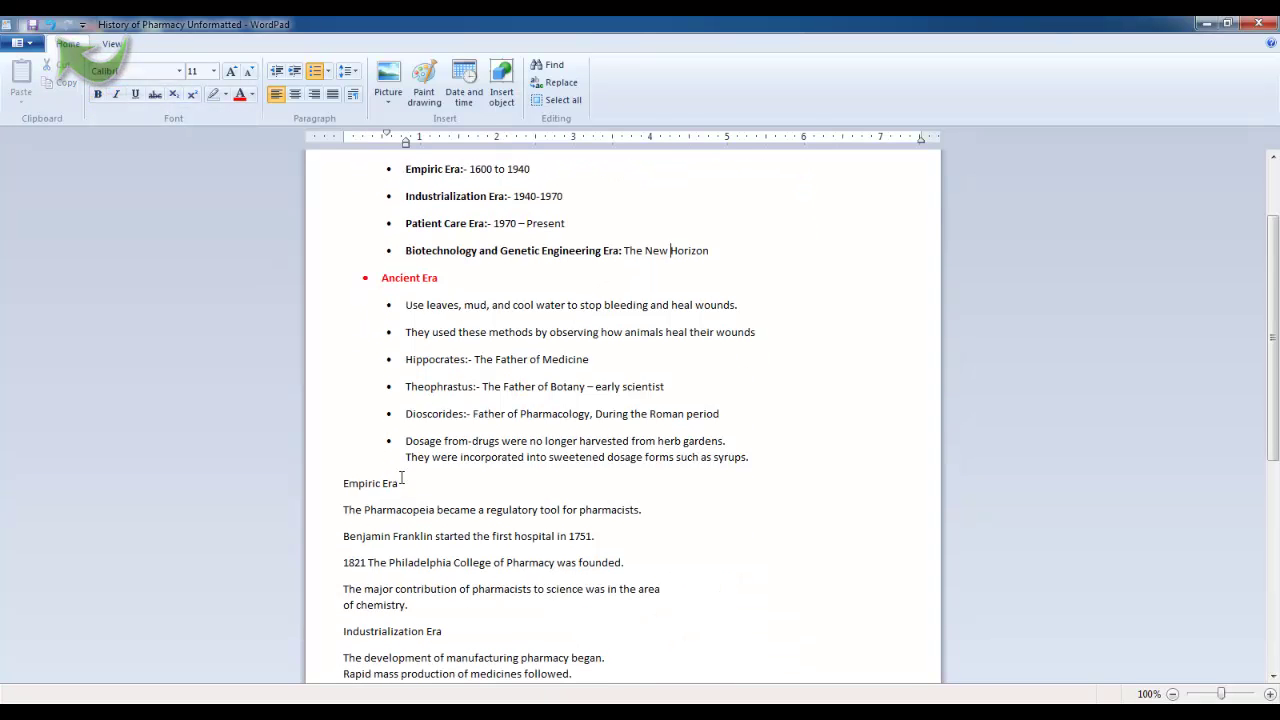
left_click(329, 484)
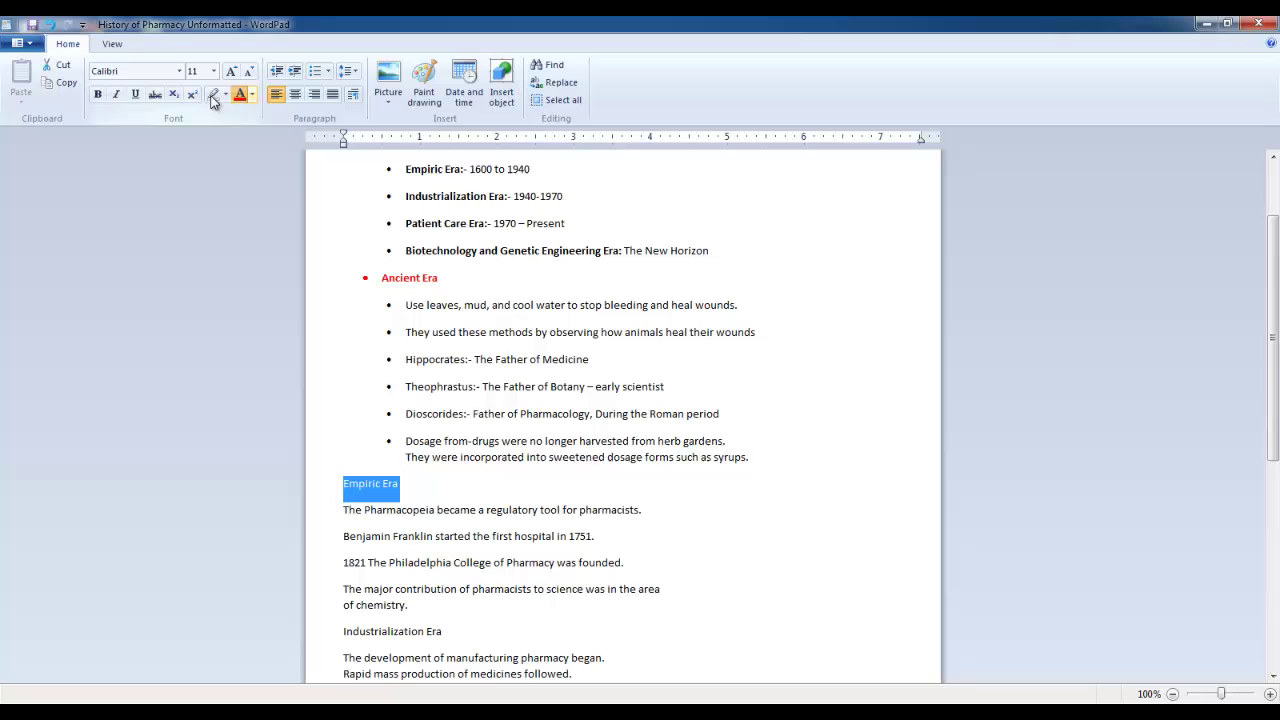
left_click(97, 94)
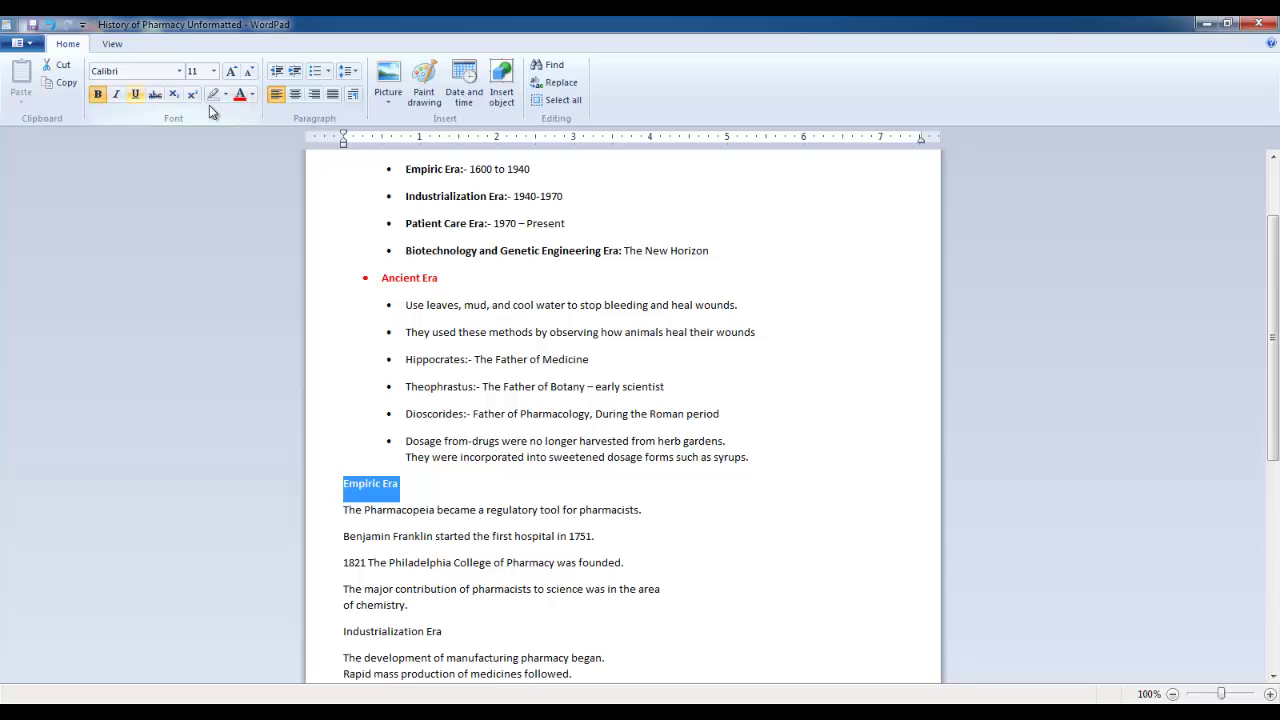
left_click(314, 71)
left_click_drag(346, 510, 414, 607)
left_click(313, 72)
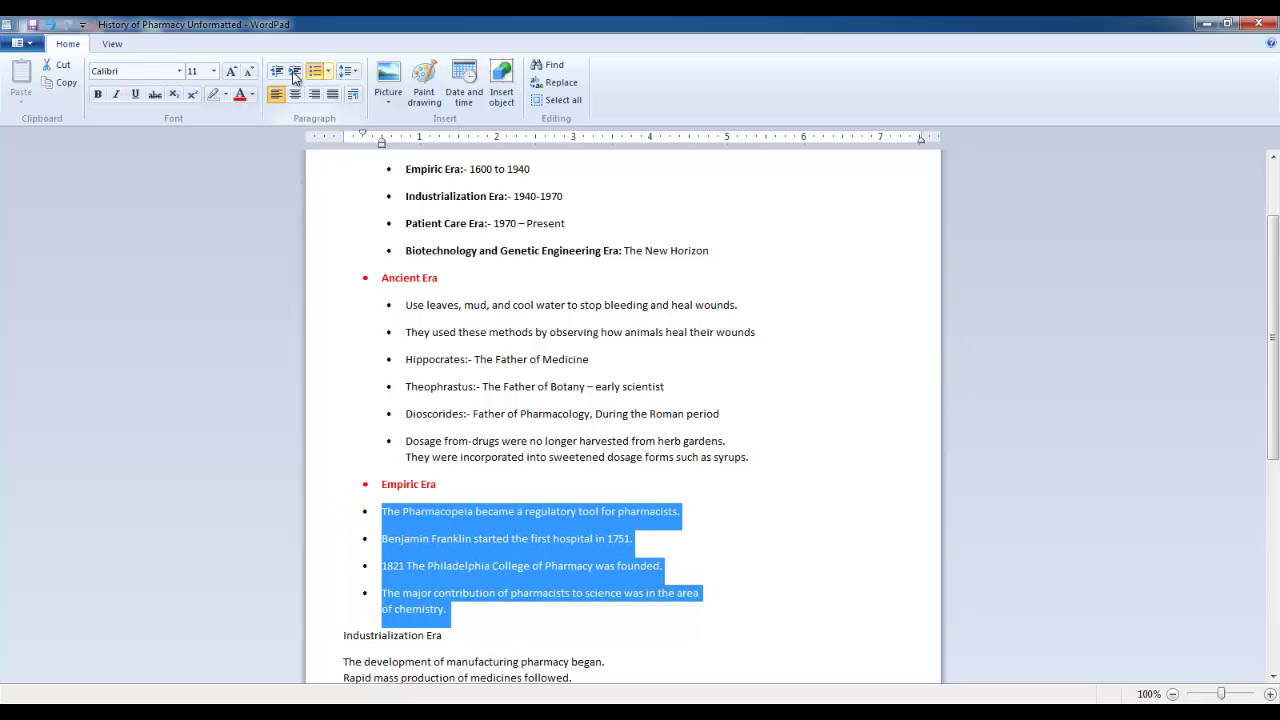
left_click(295, 72)
left_click(295, 72)
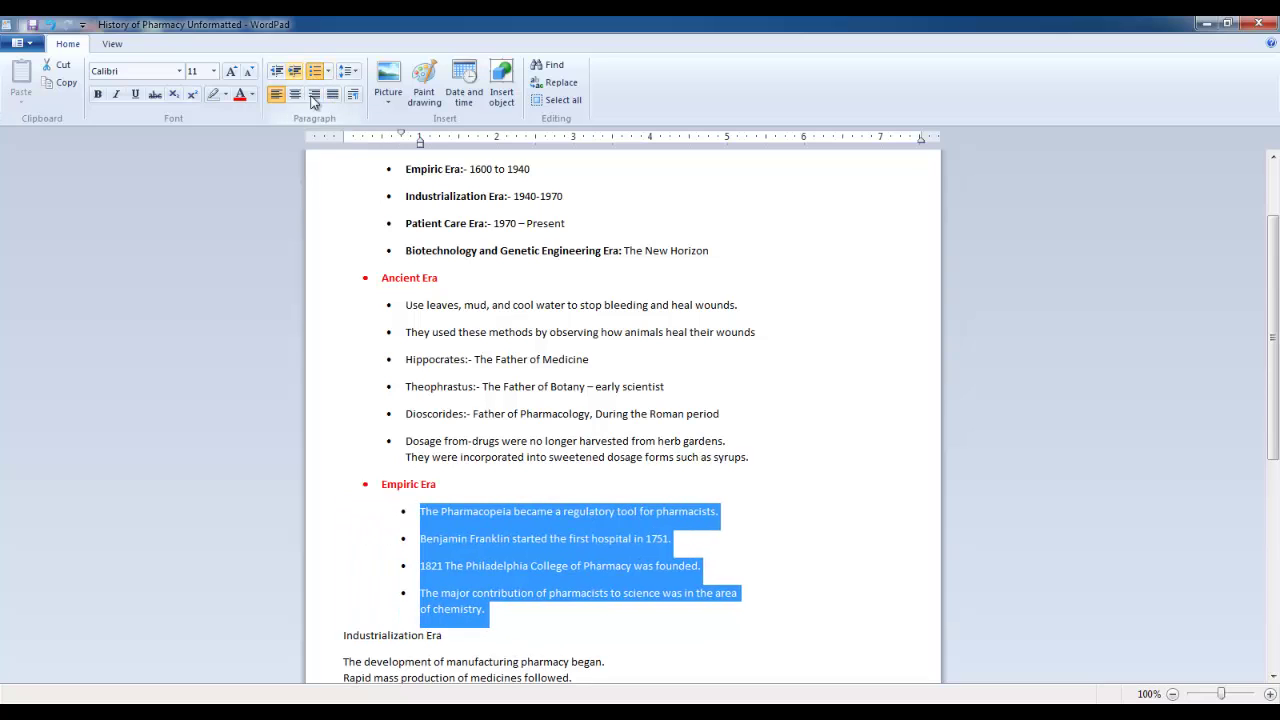
left_click_drag(420, 147, 405, 144)
scroll(410, 400, "down", 3)
- Bold and bullet Industrialization Era, with its paragraphs as indented sub-bullets
left_click(331, 474)
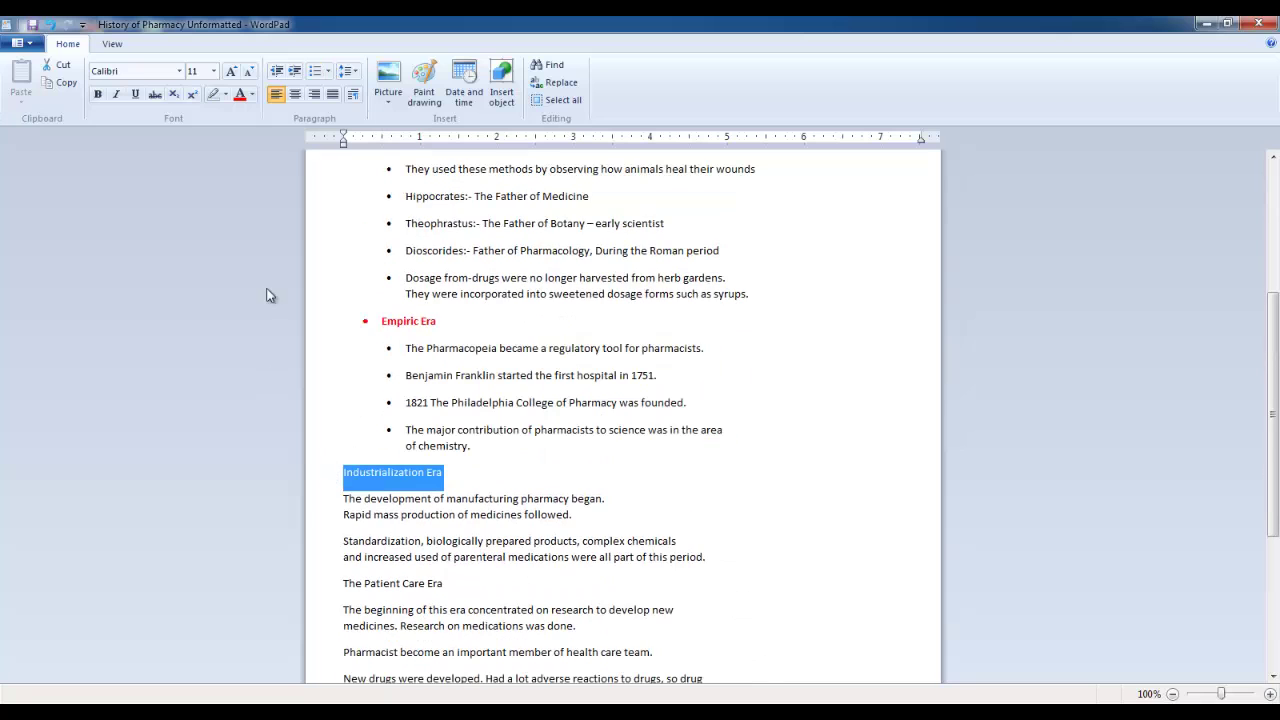
left_click(98, 94)
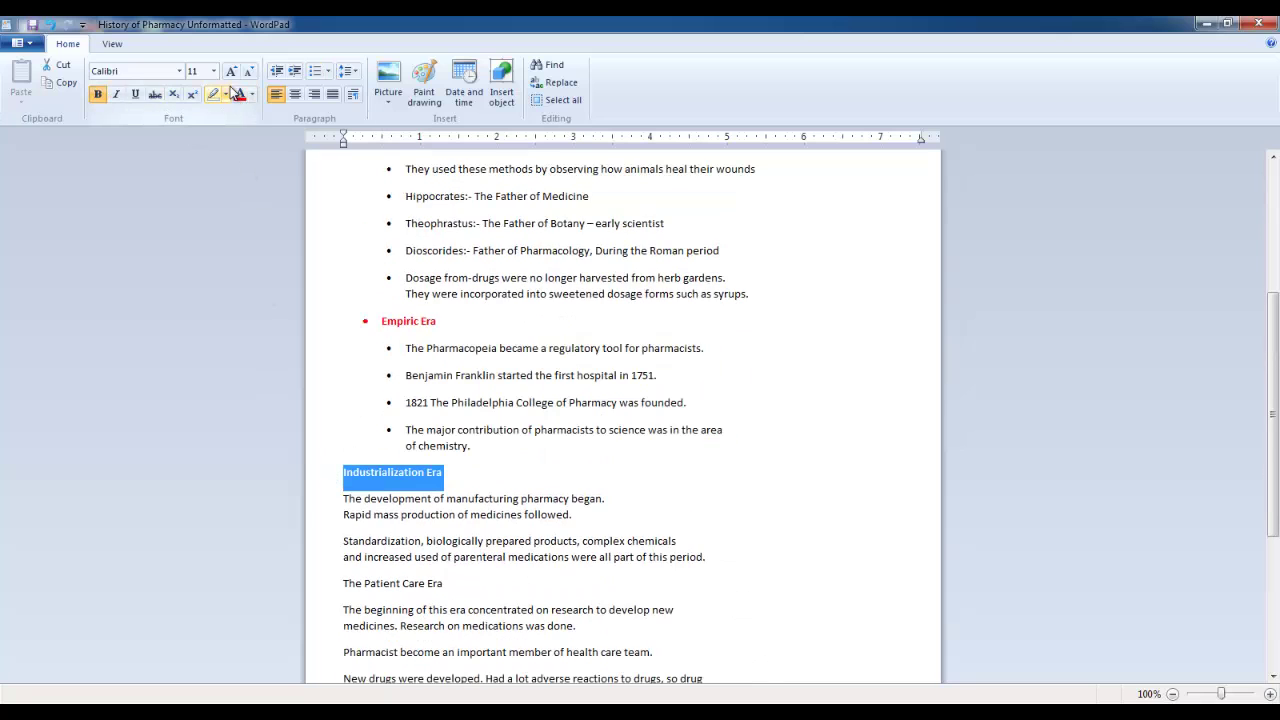
left_click(315, 71)
scroll(330, 400, "down", 3)
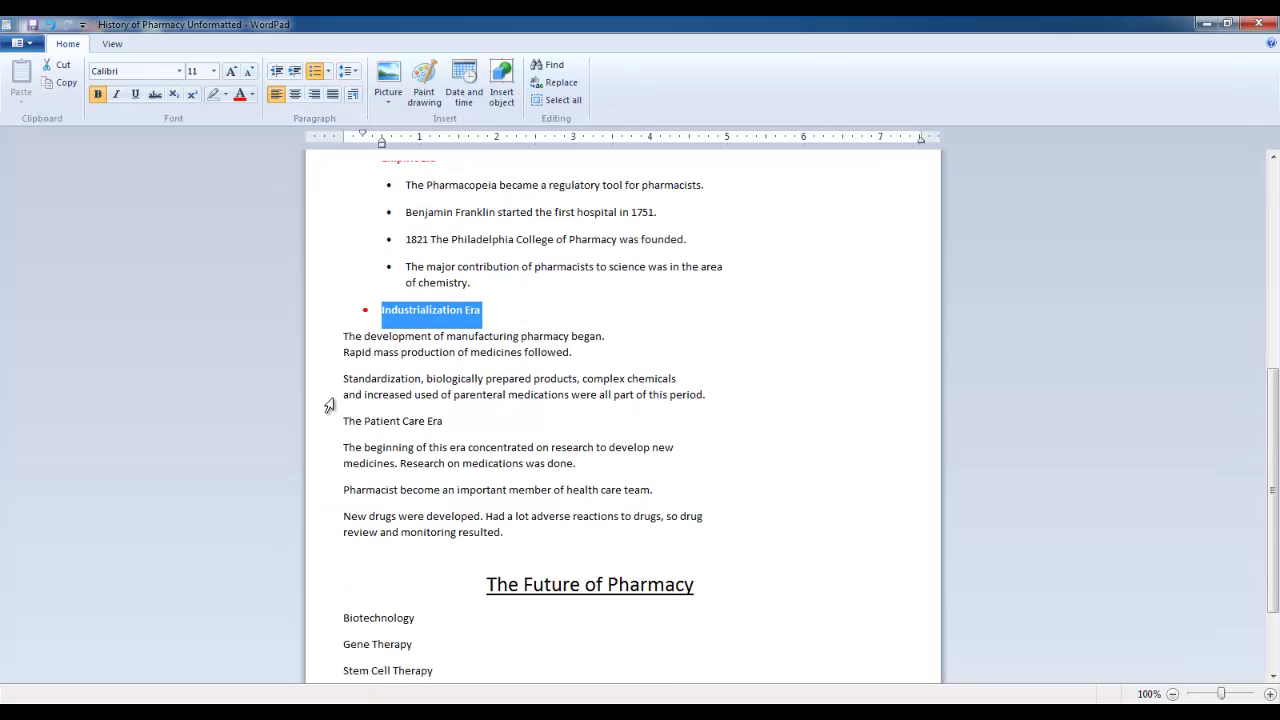
left_click_drag(335, 347, 514, 537)
left_click(314, 71)
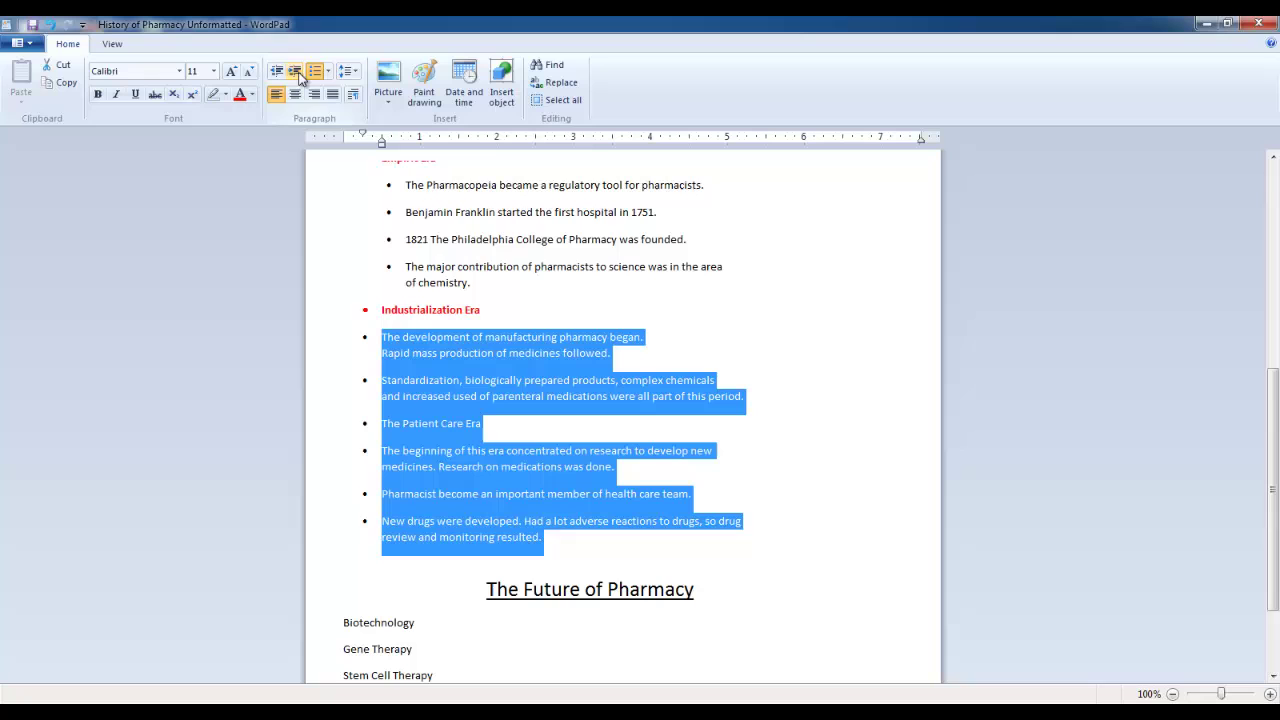
left_click(295, 72)
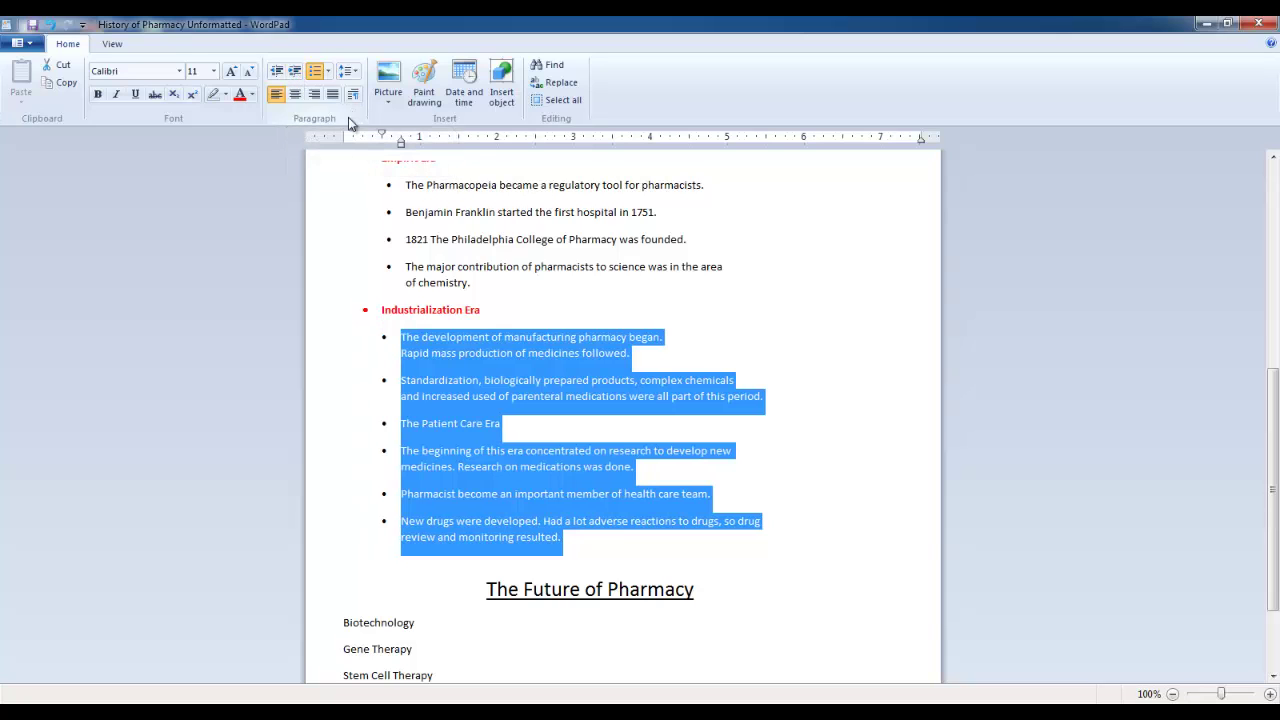
left_click_drag(400, 144, 406, 150)
- Colour The Future of Pharmacy heading green and number its four topics i.–iv., indented twice
left_click(463, 593)
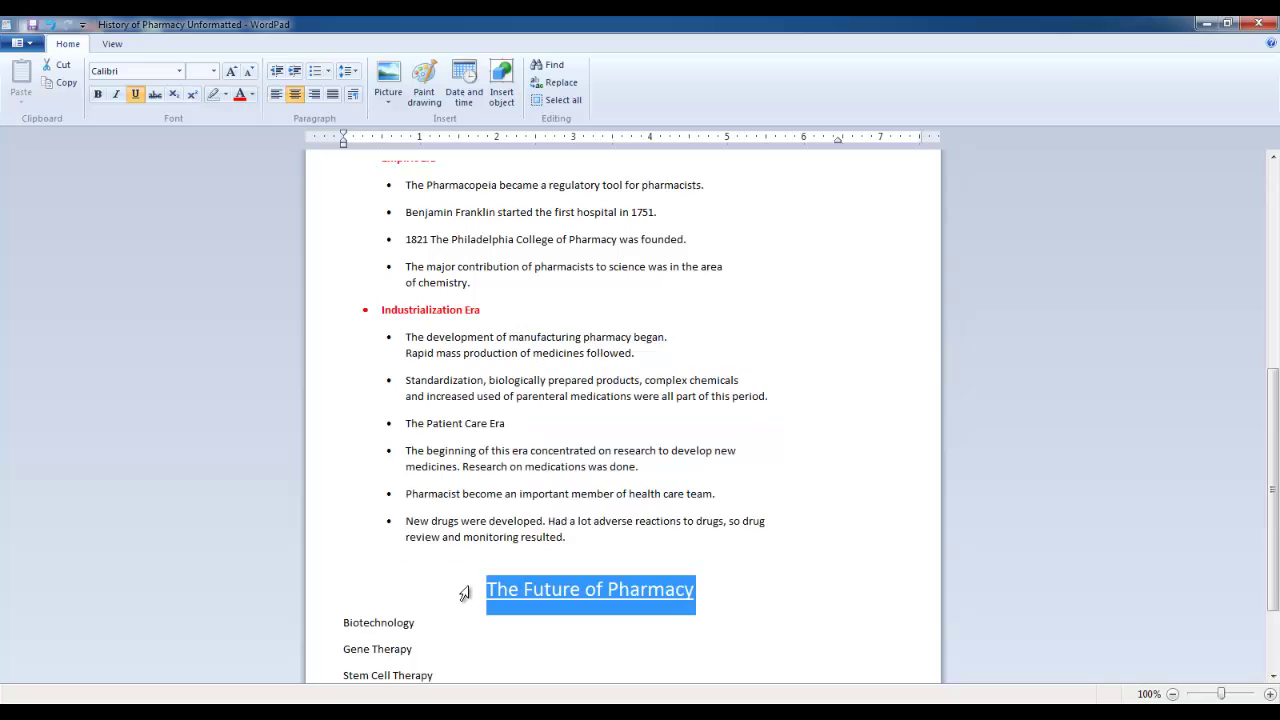
left_click(254, 96)
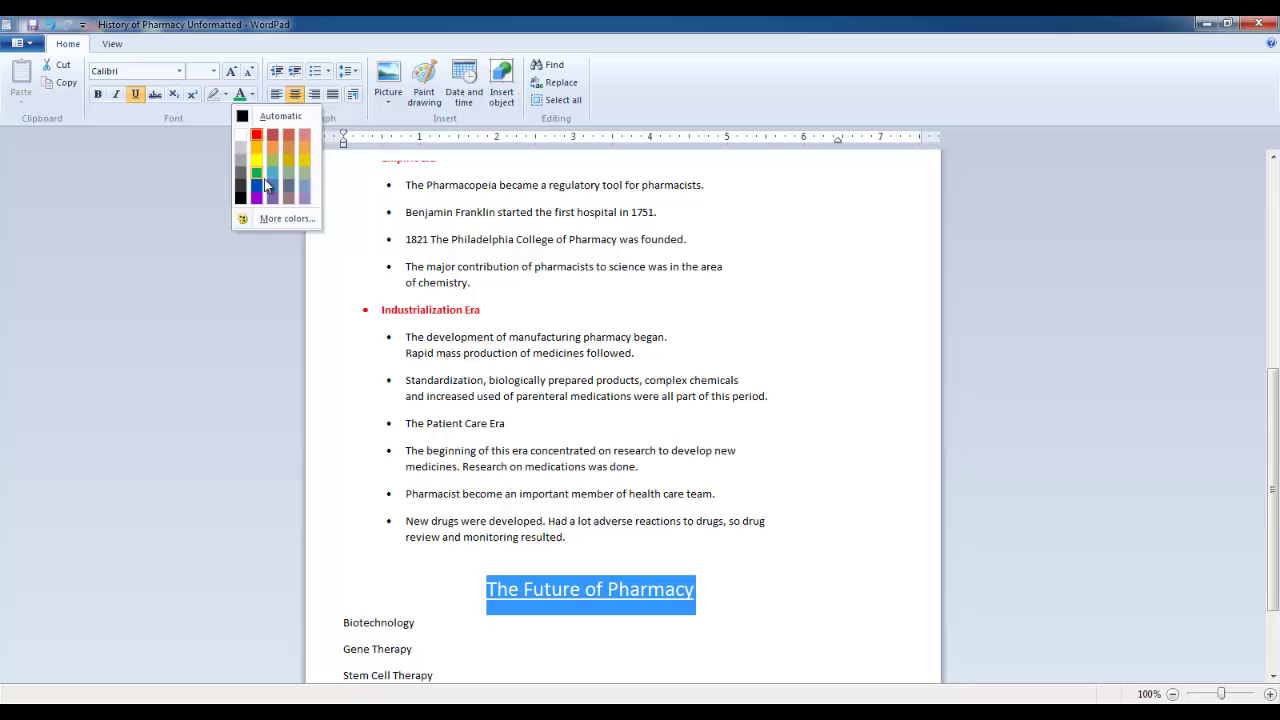
scroll(427, 372, "down", 1)
scroll(428, 372, "down", 2)
left_click_drag(345, 500, 518, 588)
left_click(328, 71)
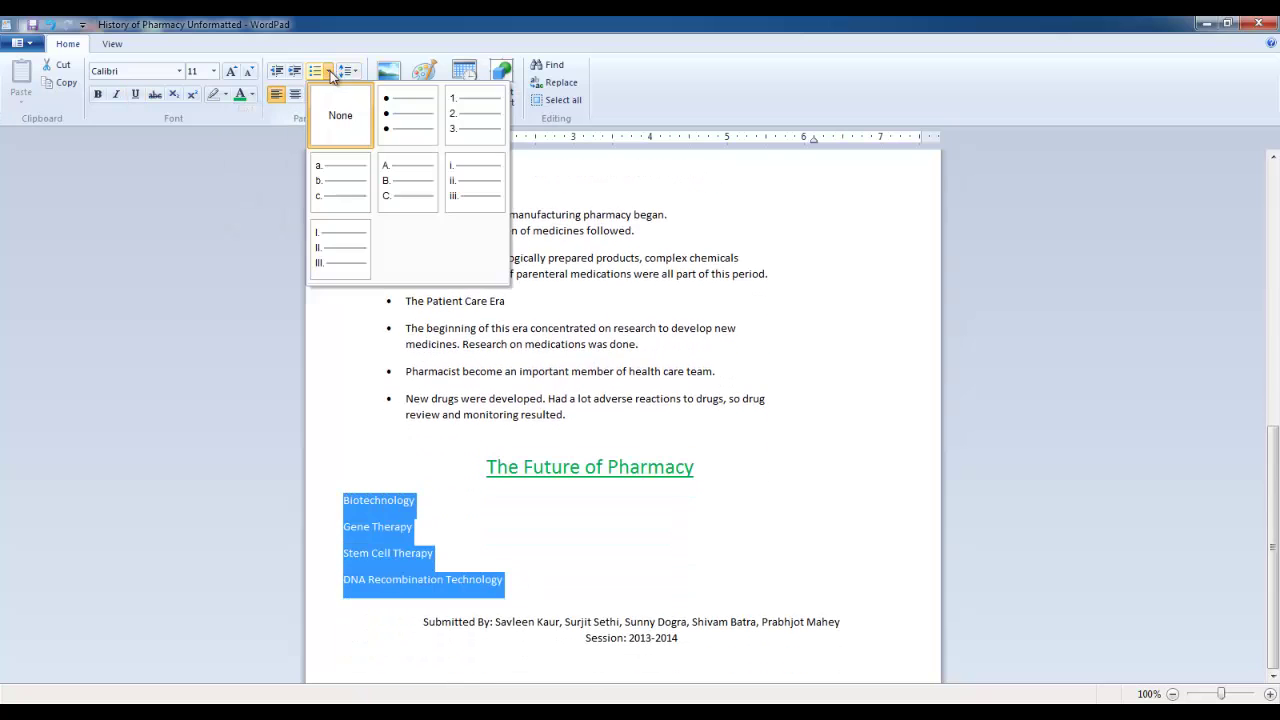
left_click(451, 179)
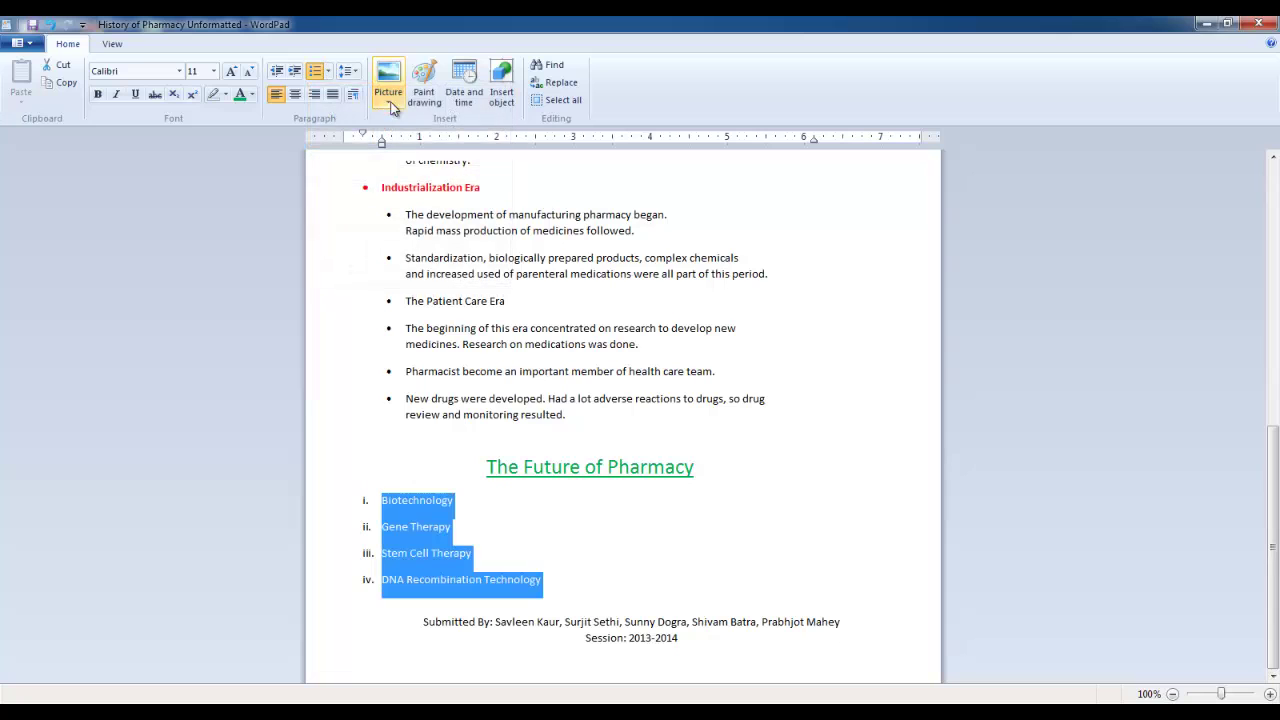
left_click(295, 72)
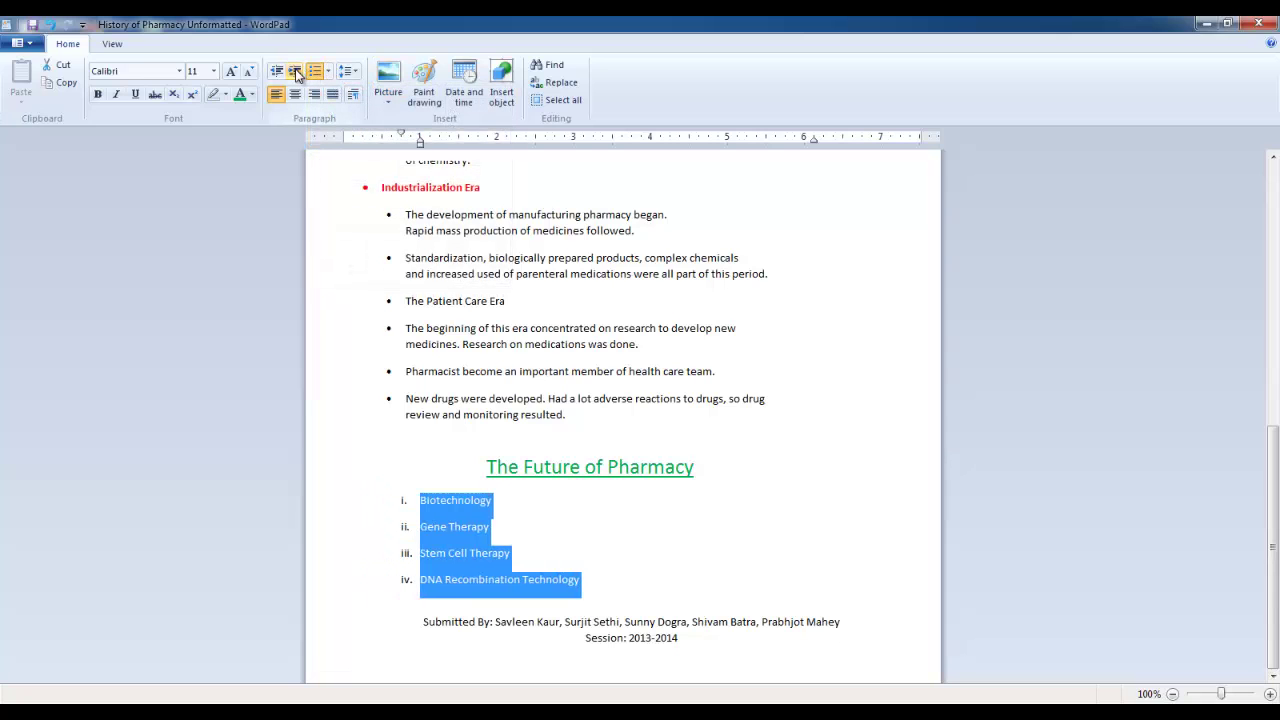
left_click(295, 72)
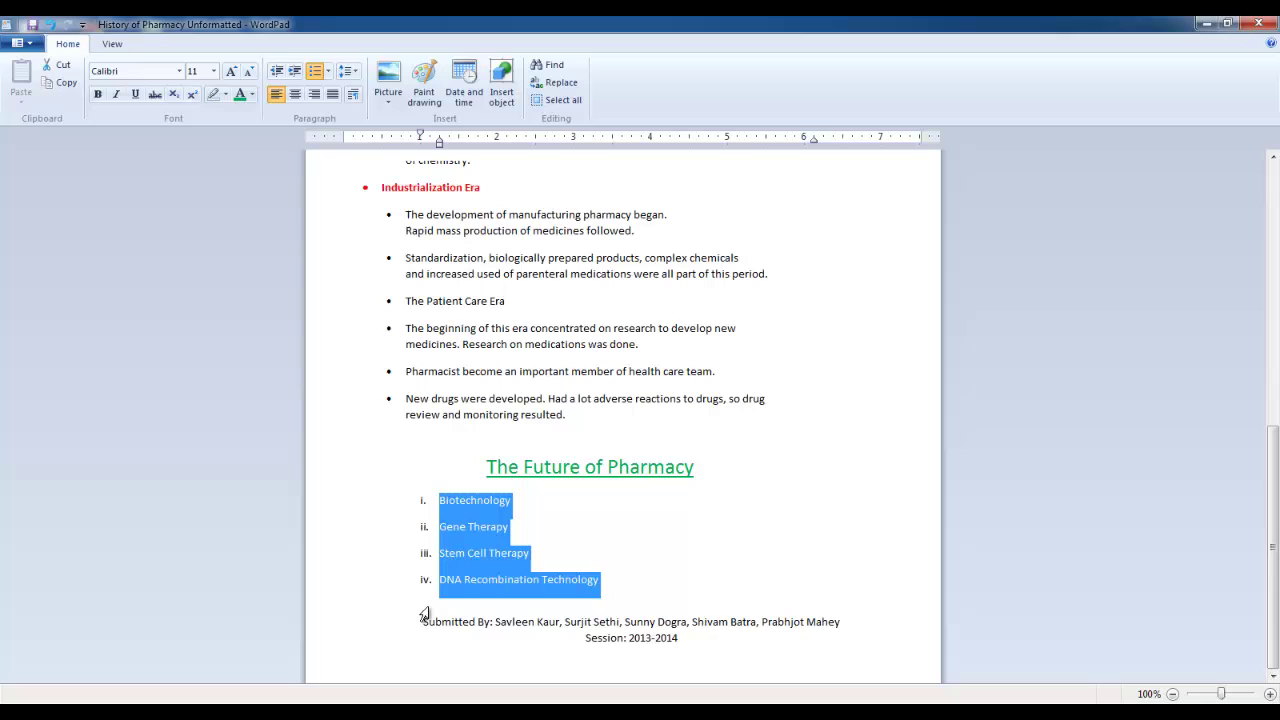
left_click_drag(428, 621, 491, 622)
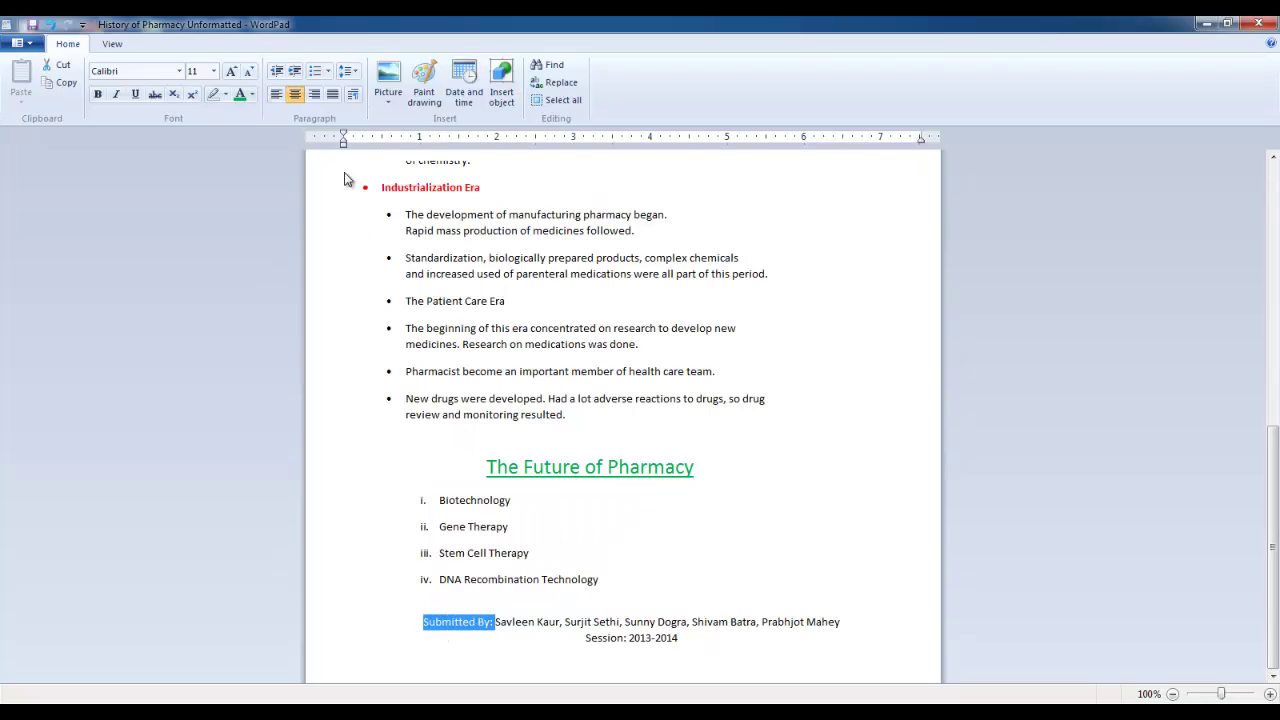
- Bold the Submitted By label, select the Session line, and colour the signature line red
left_click(97, 94)
left_click(592, 638)
left_click_drag(590, 638, 677, 638)
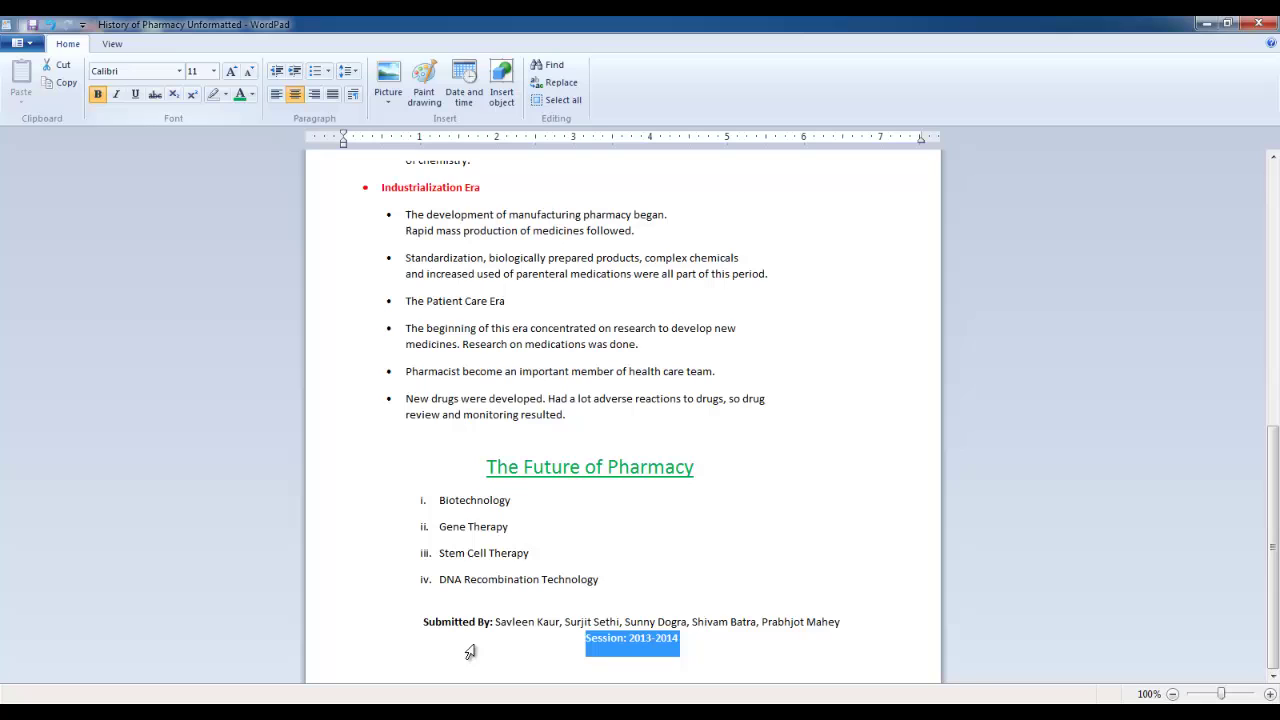
left_click(417, 628)
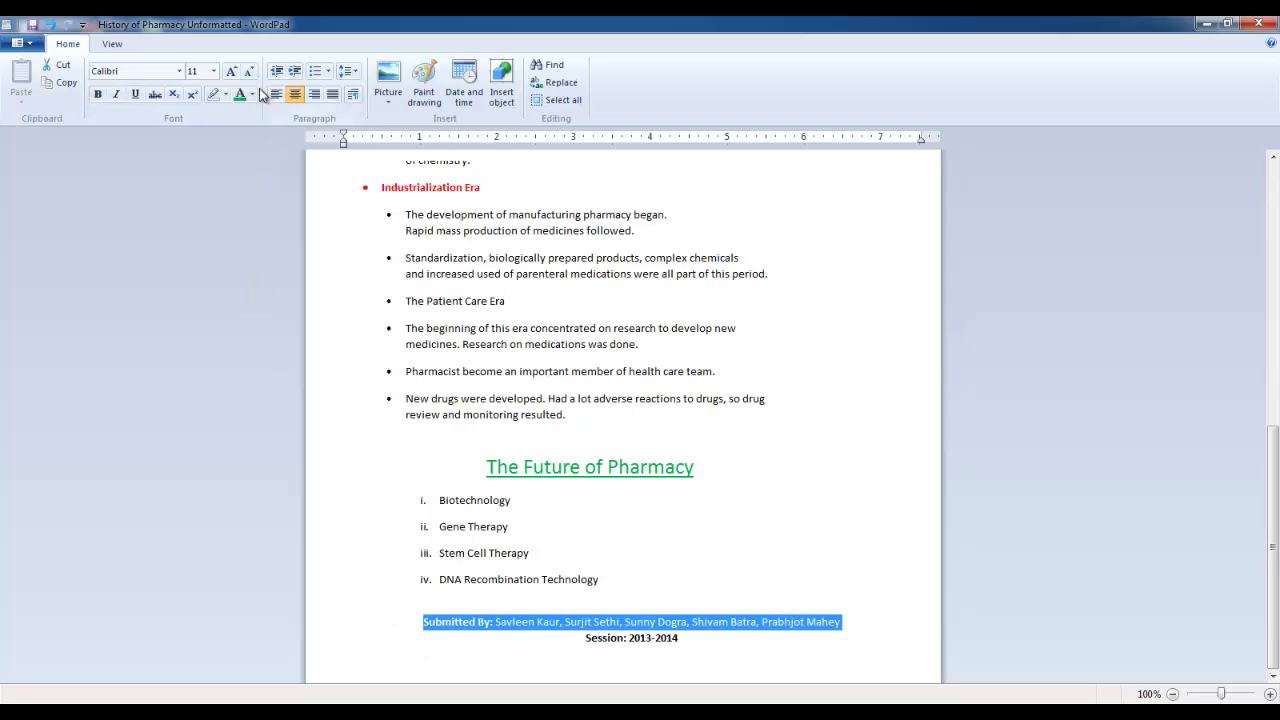
left_click(253, 94)
left_click(279, 163)
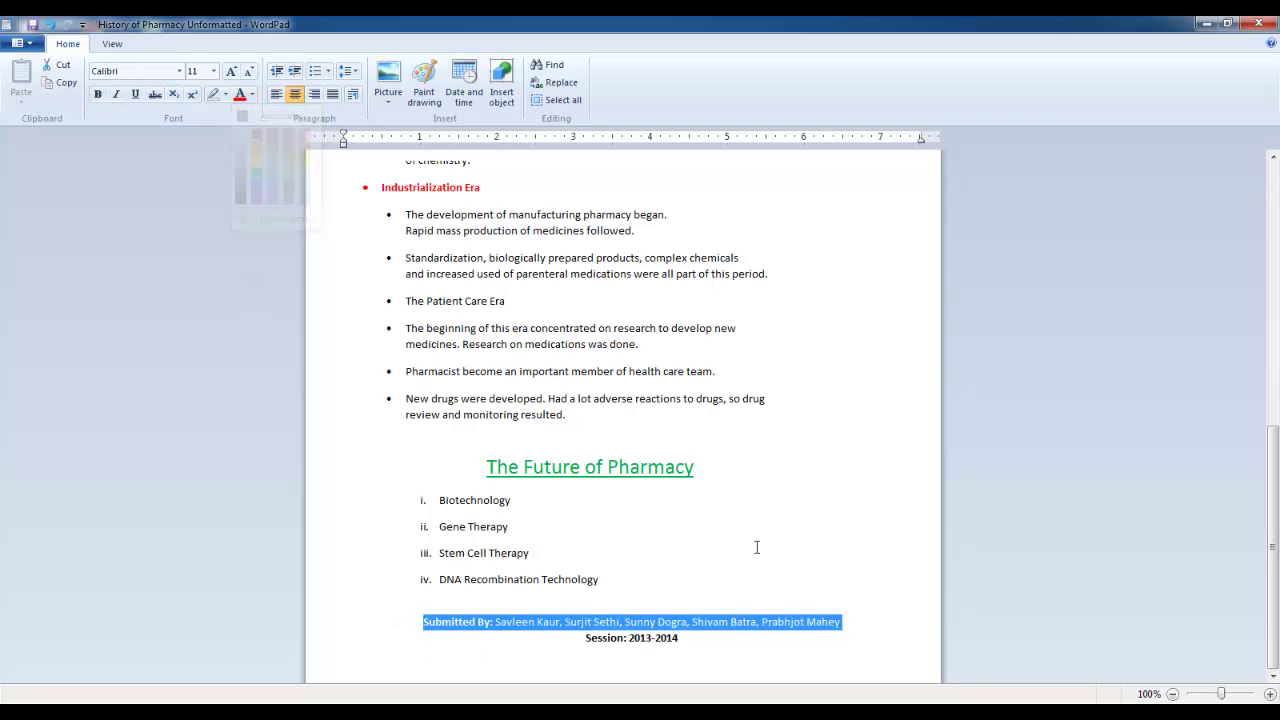
left_click(865, 657)
scroll(831, 623, "up", 6)
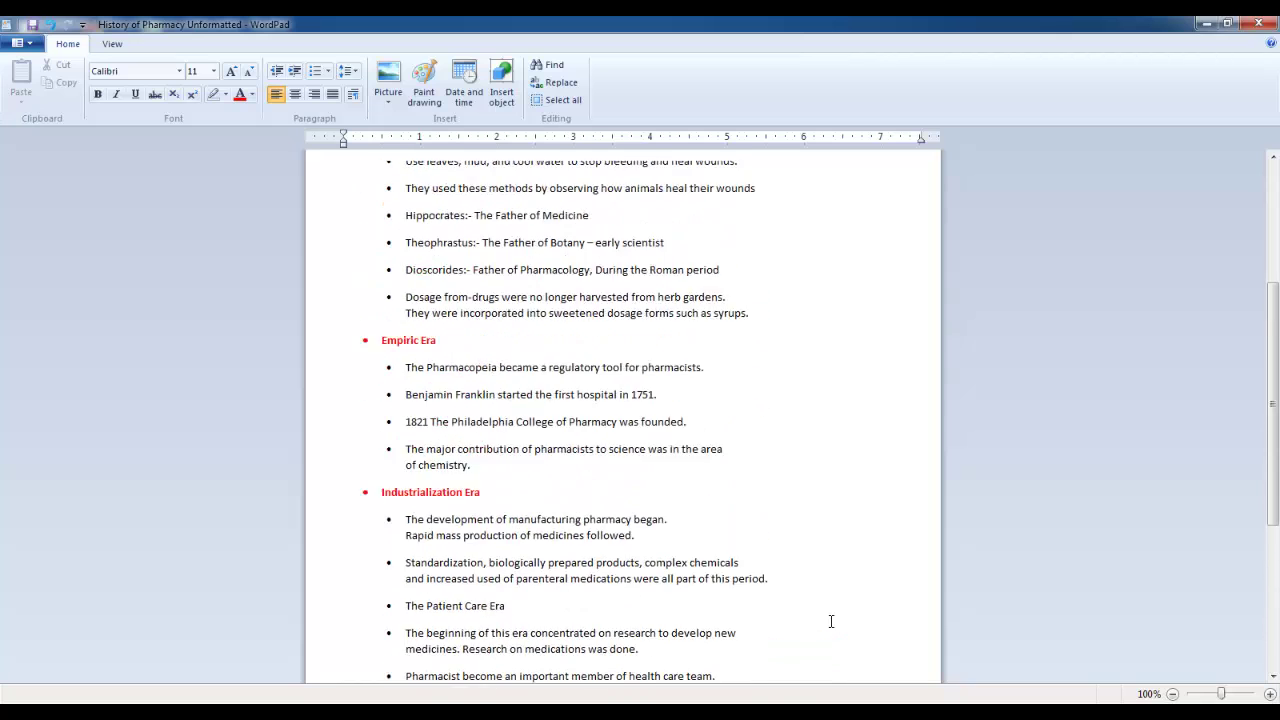
scroll(831, 621, "up", 5)
scroll(831, 621, "down", 11)
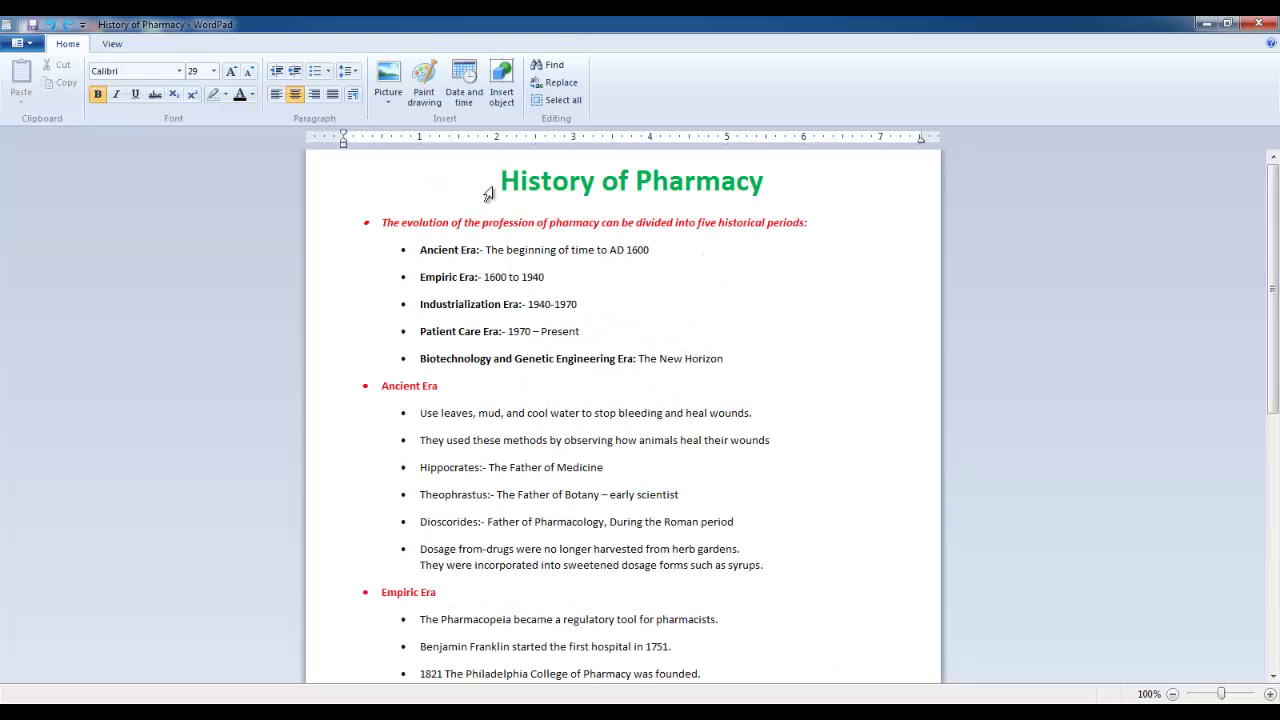
- Preview the printout, step through pages 1 and 2, then view both pages side by side
left_click(22, 43)
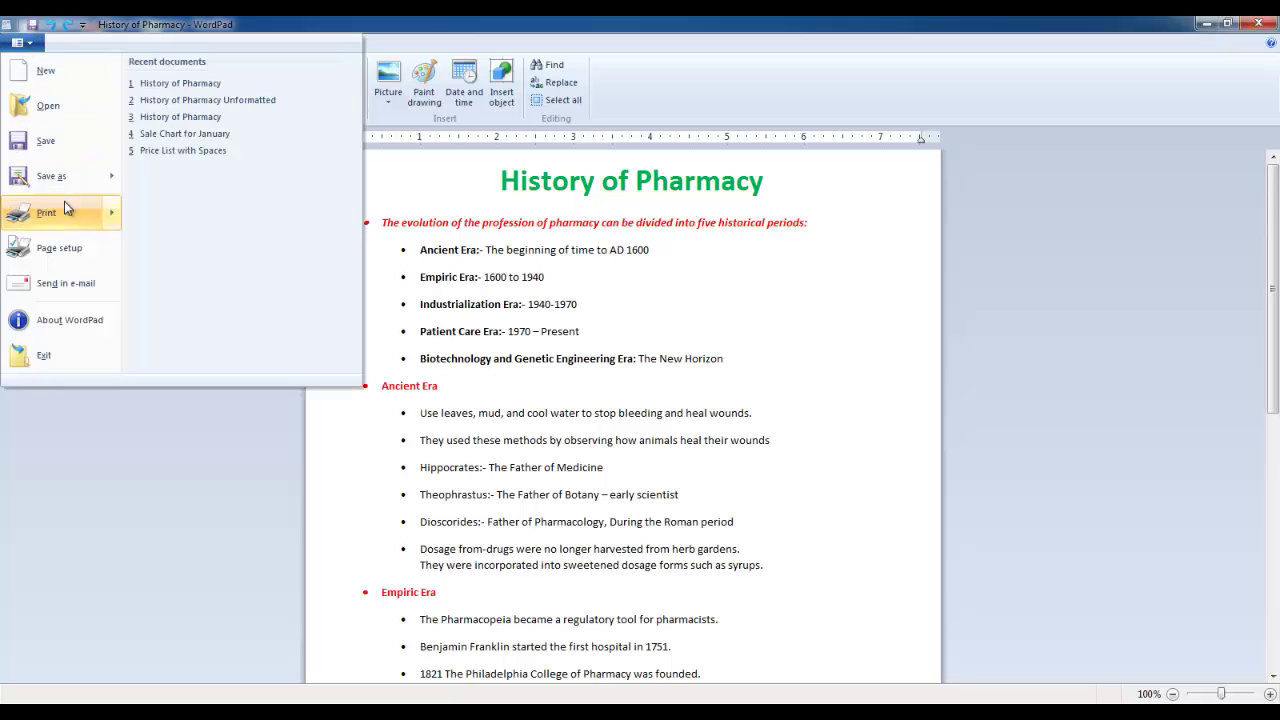
mouse_move(64, 201)
left_click(175, 177)
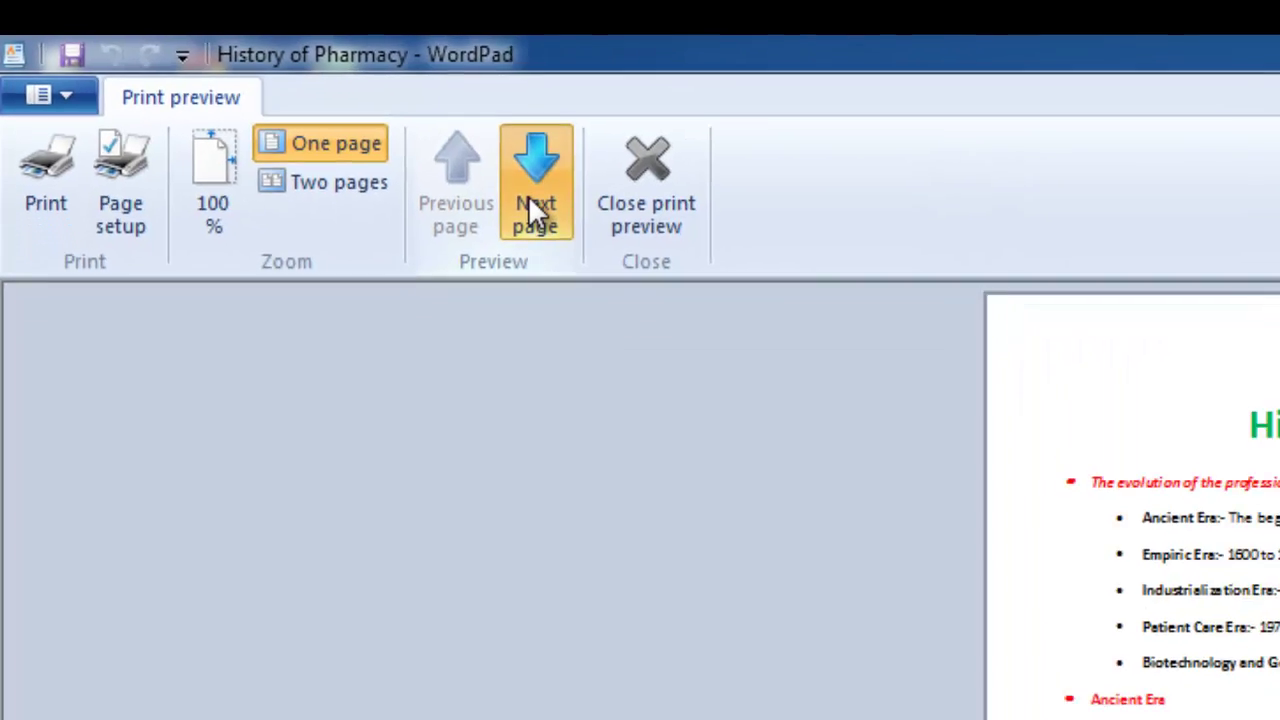
left_click(740, 295)
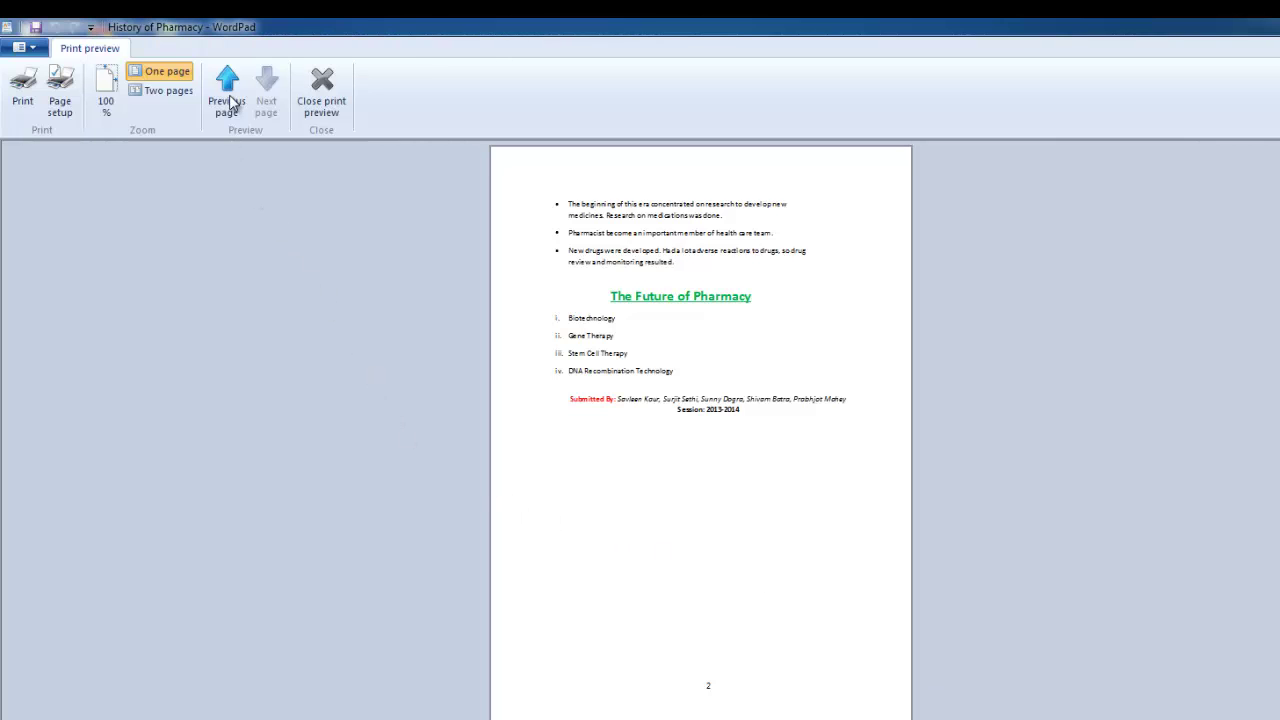
left_click(228, 100)
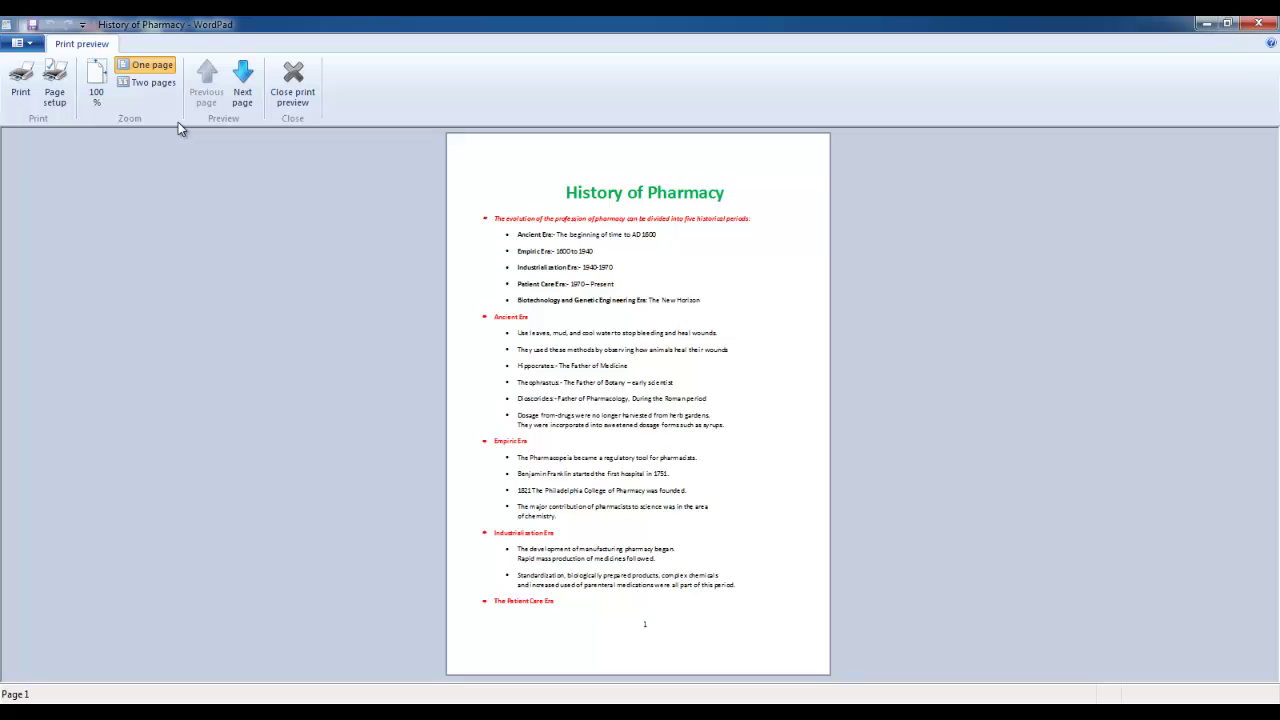
left_click(152, 83)
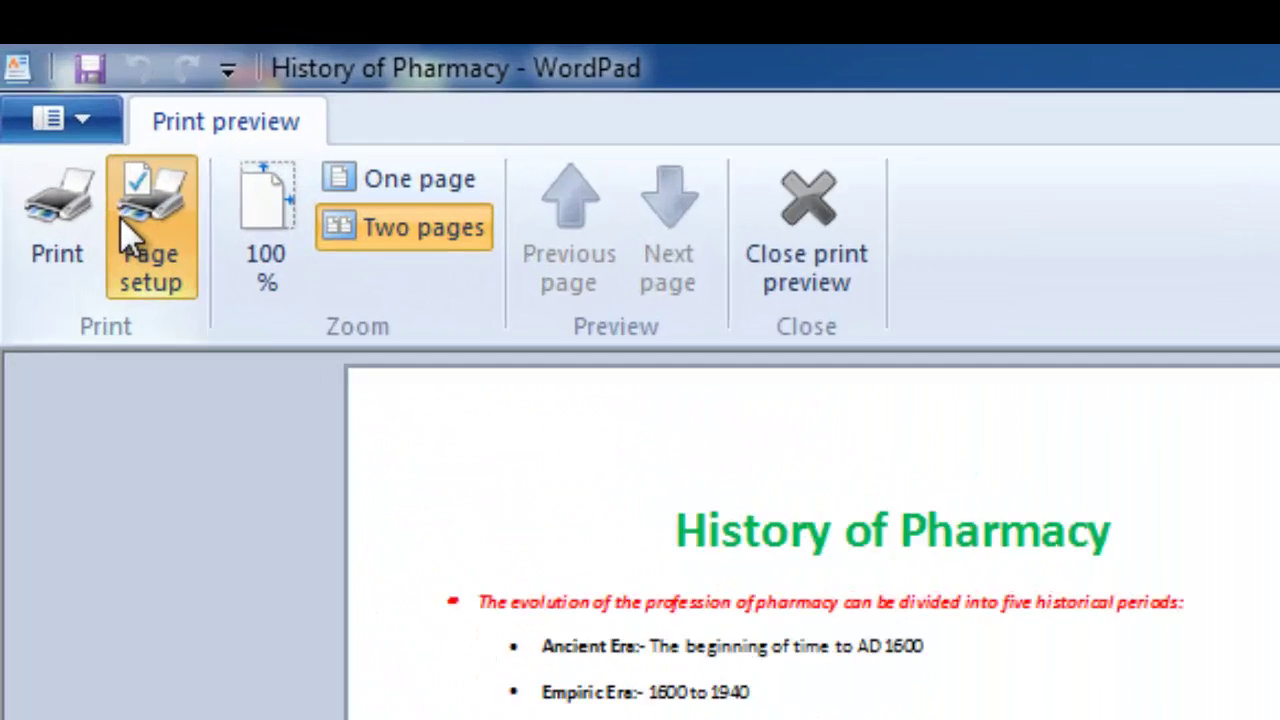
- In Page setup, set the margins to 0.25 inch and turn off printed page numbers
left_click(46, 80)
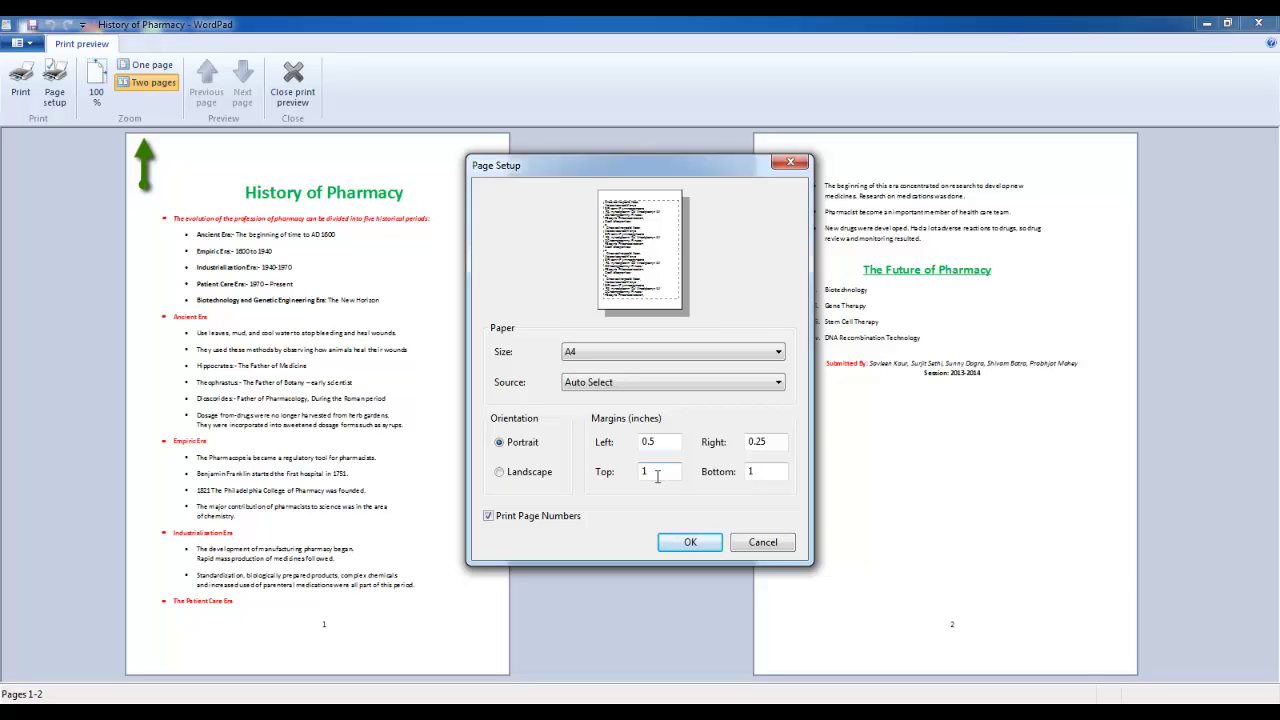
type("0.25")
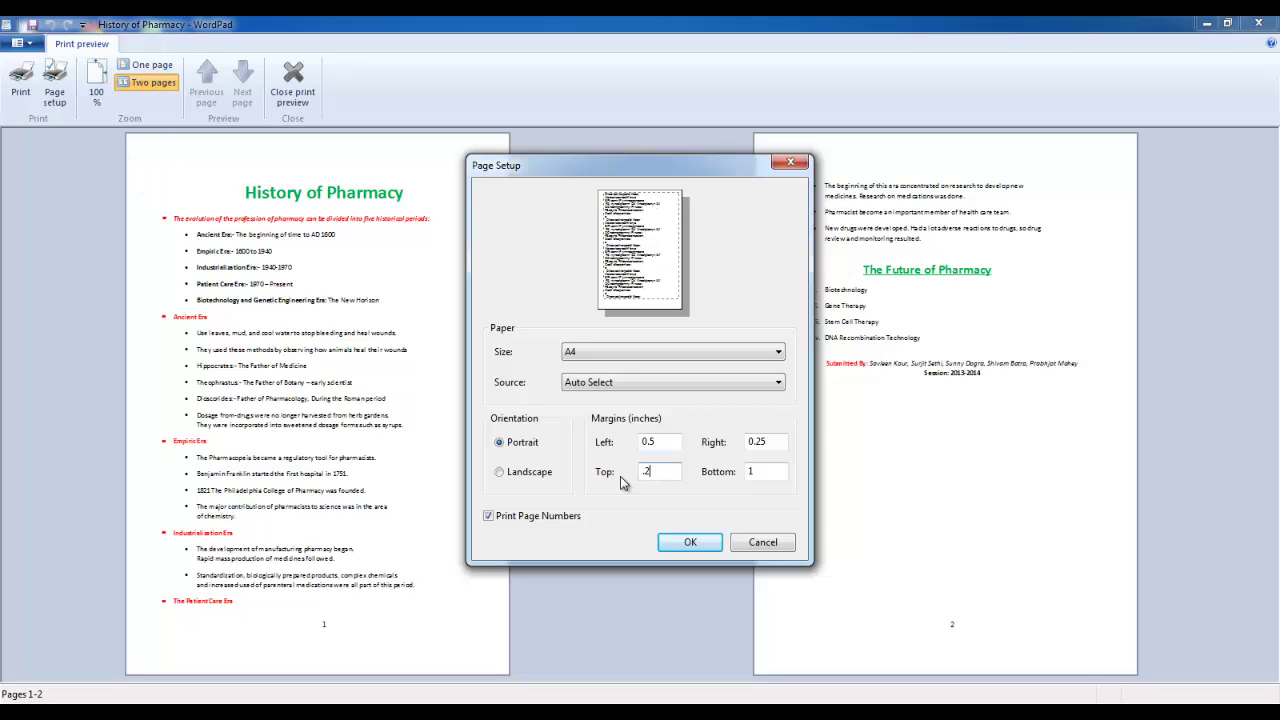
key("Tab")
type(".25")
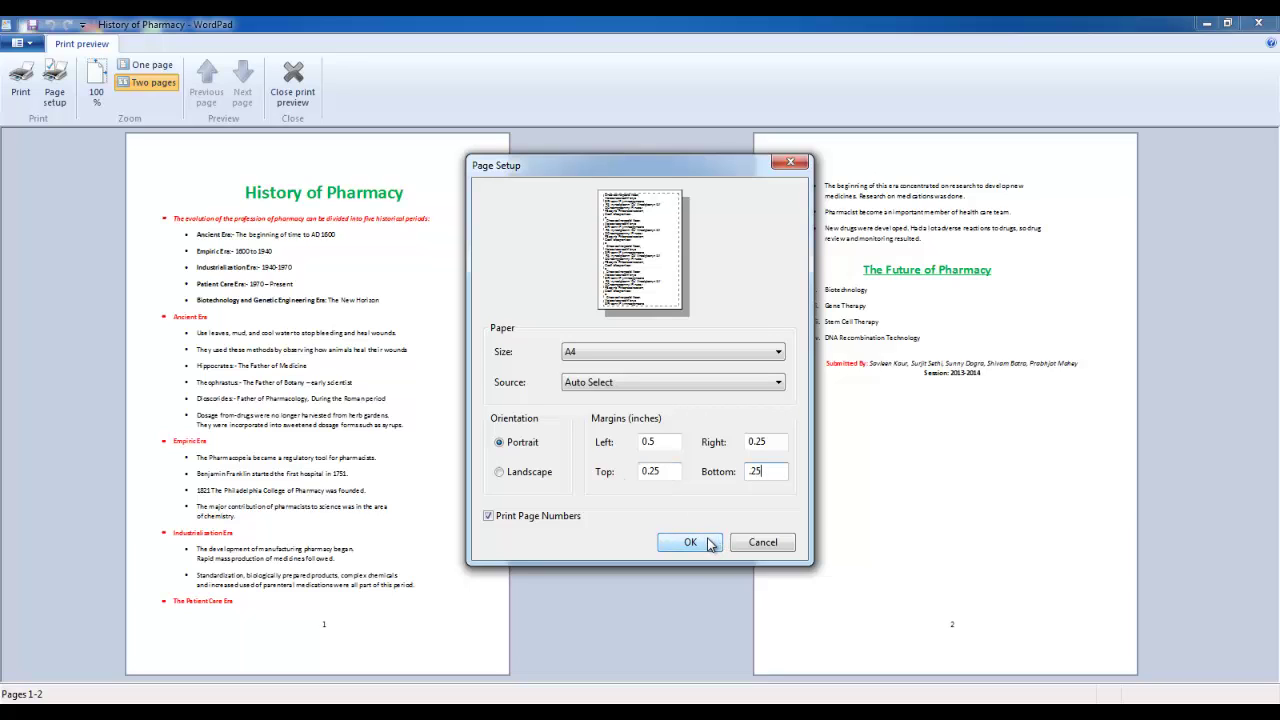
left_click(488, 516)
left_click(488, 516)
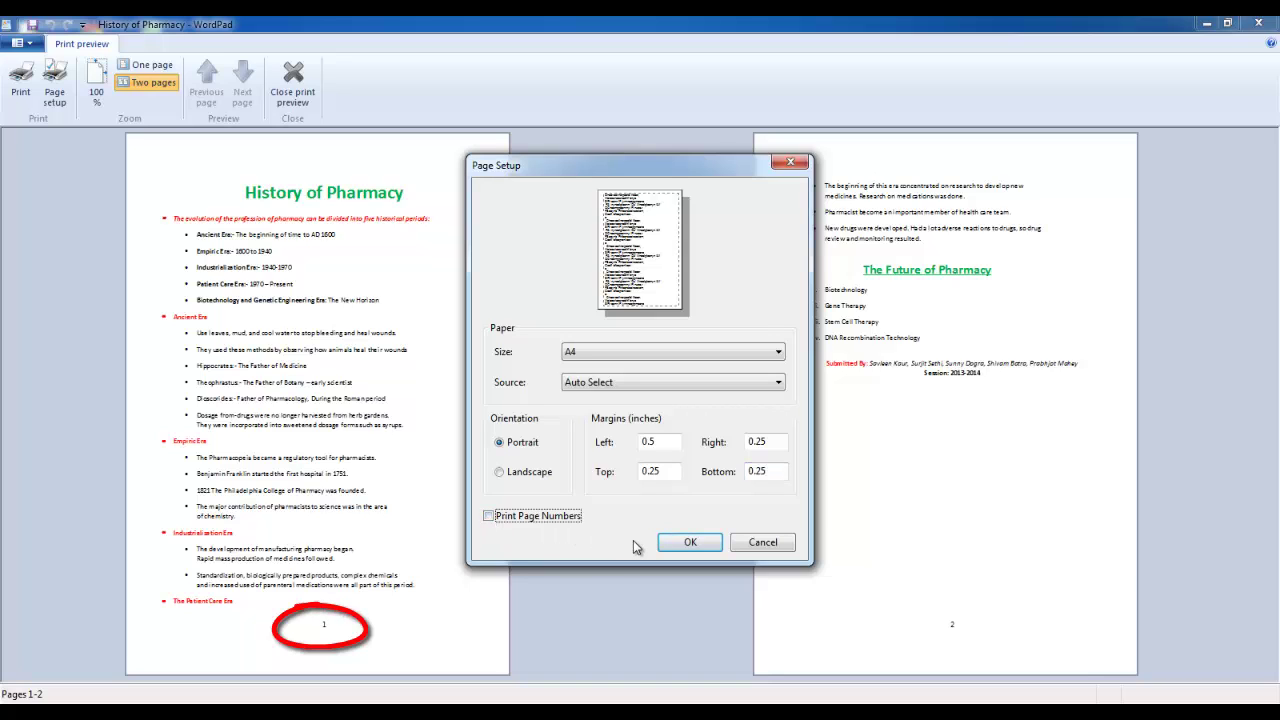
left_click(693, 545)
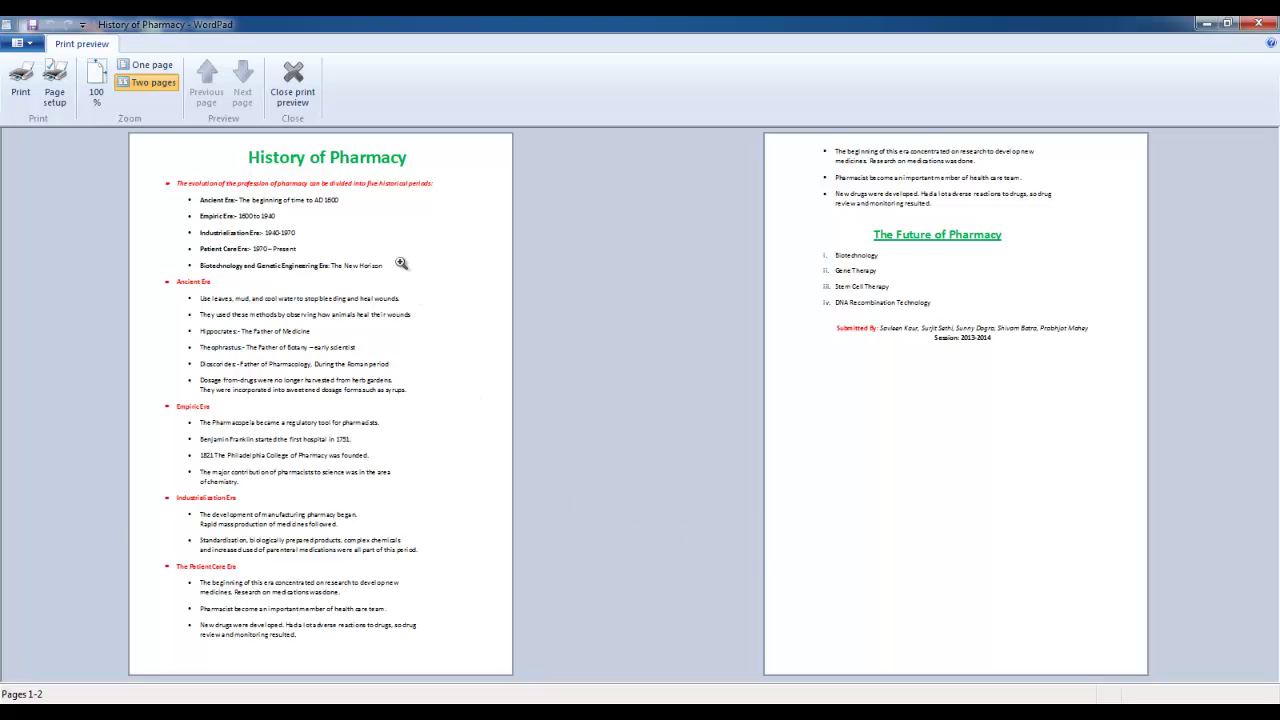
- Close the preview, select the entire document and turn off the 10pt space after paragraphs
left_click(293, 88)
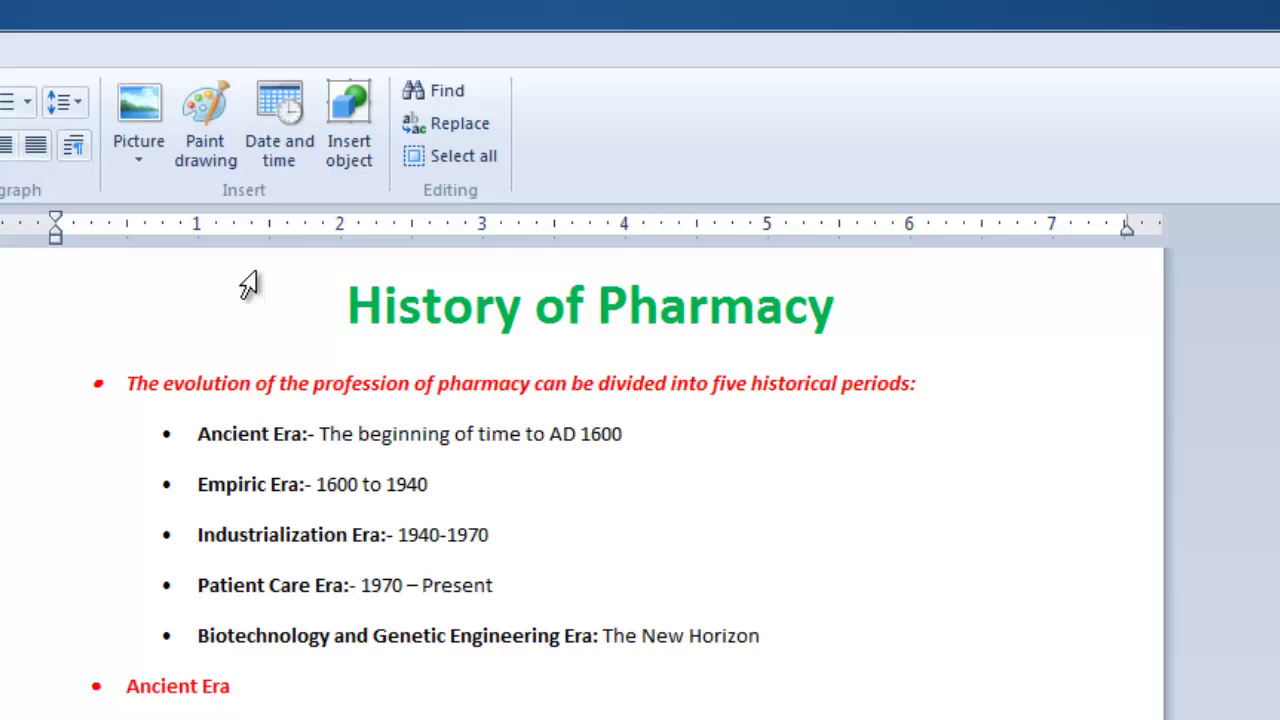
left_click(429, 160)
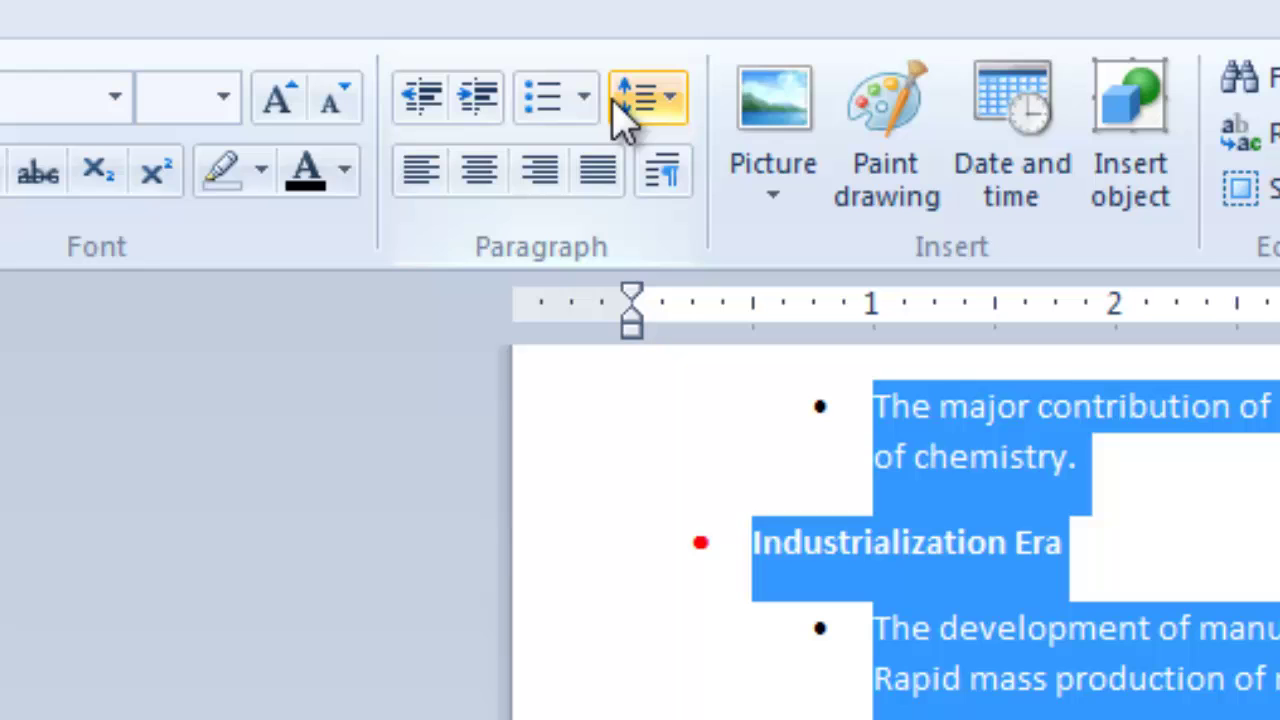
left_click(632, 110)
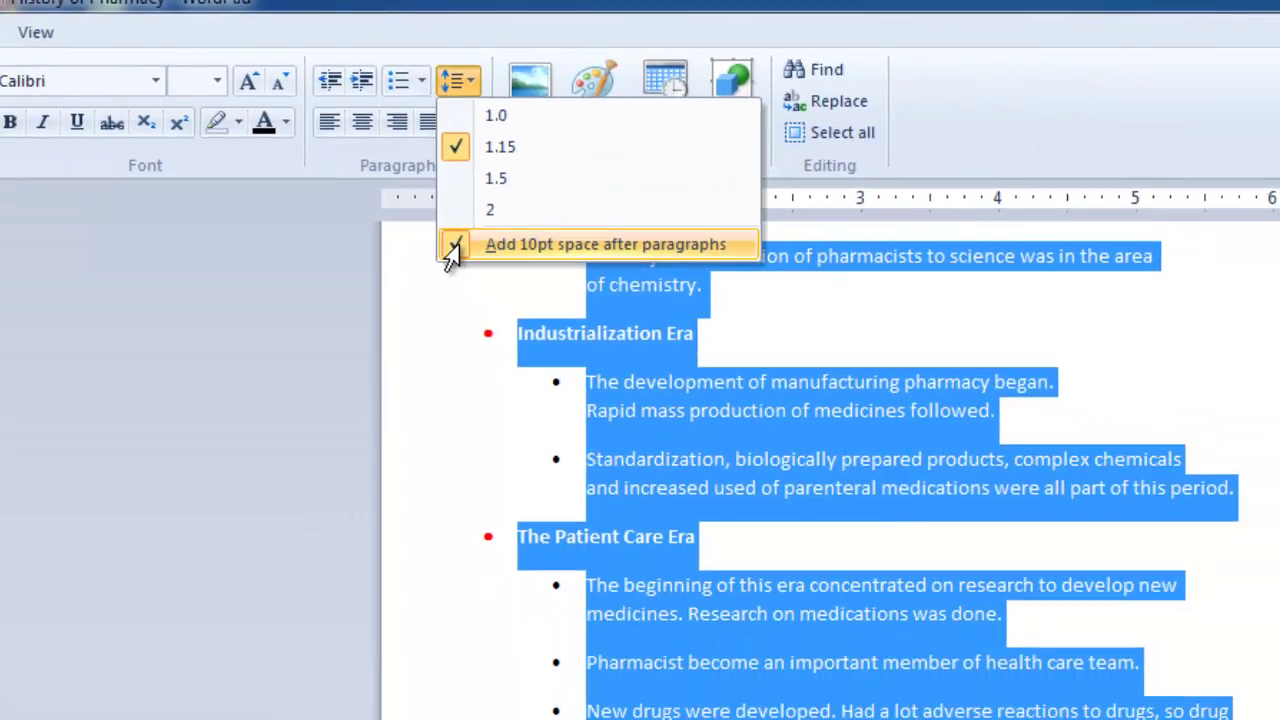
left_click(650, 386)
scroll(376, 203, "up", 7)
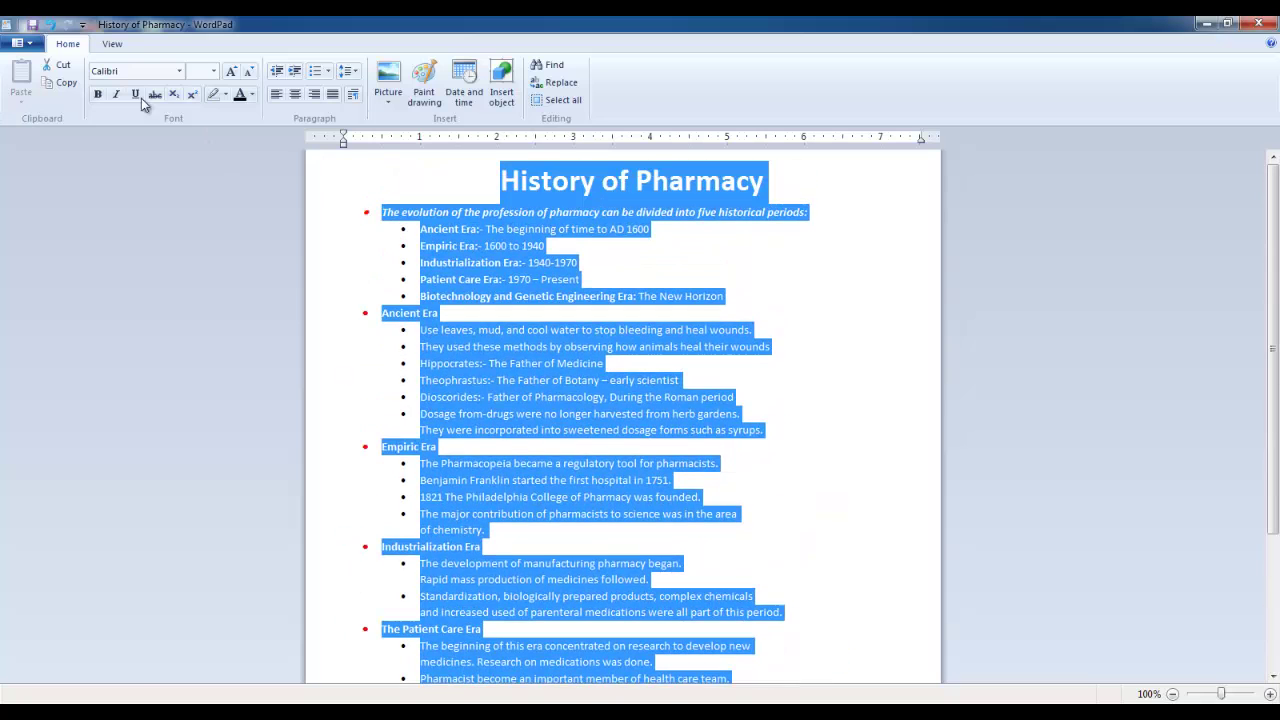
- Open the print preview of the document in One page view
left_click(17, 43)
mouse_move(42, 210)
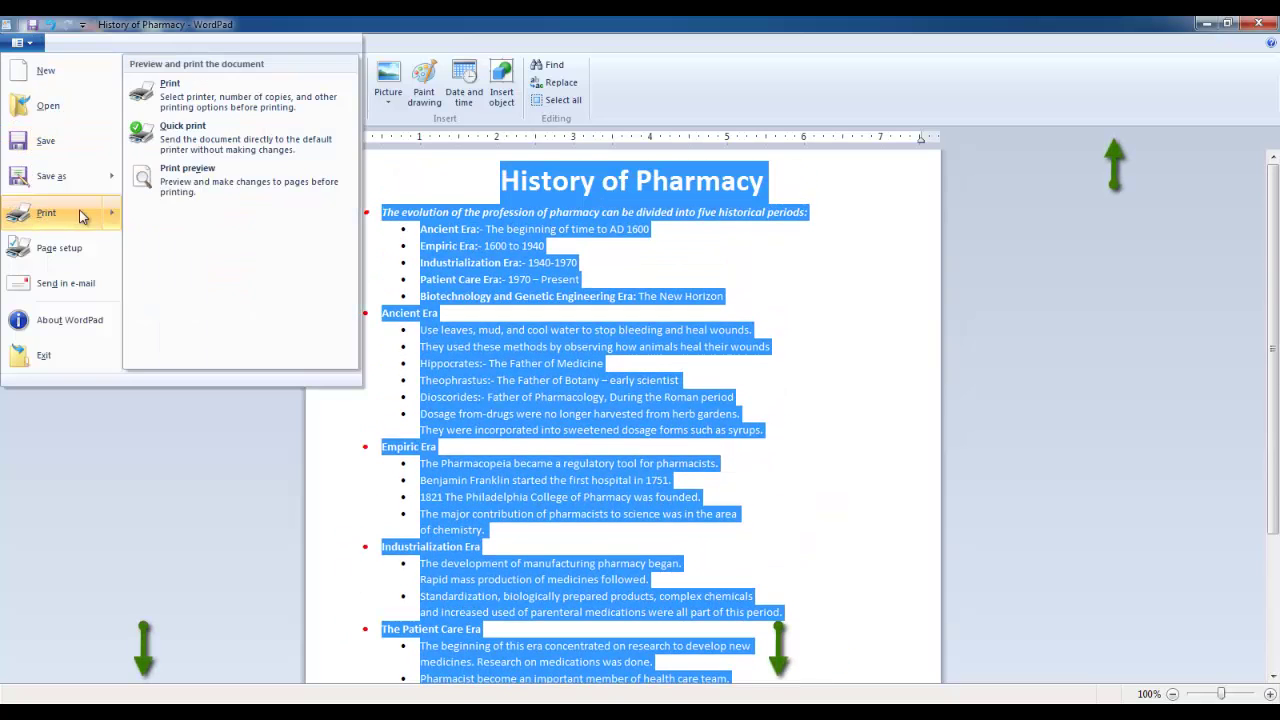
left_click(201, 184)
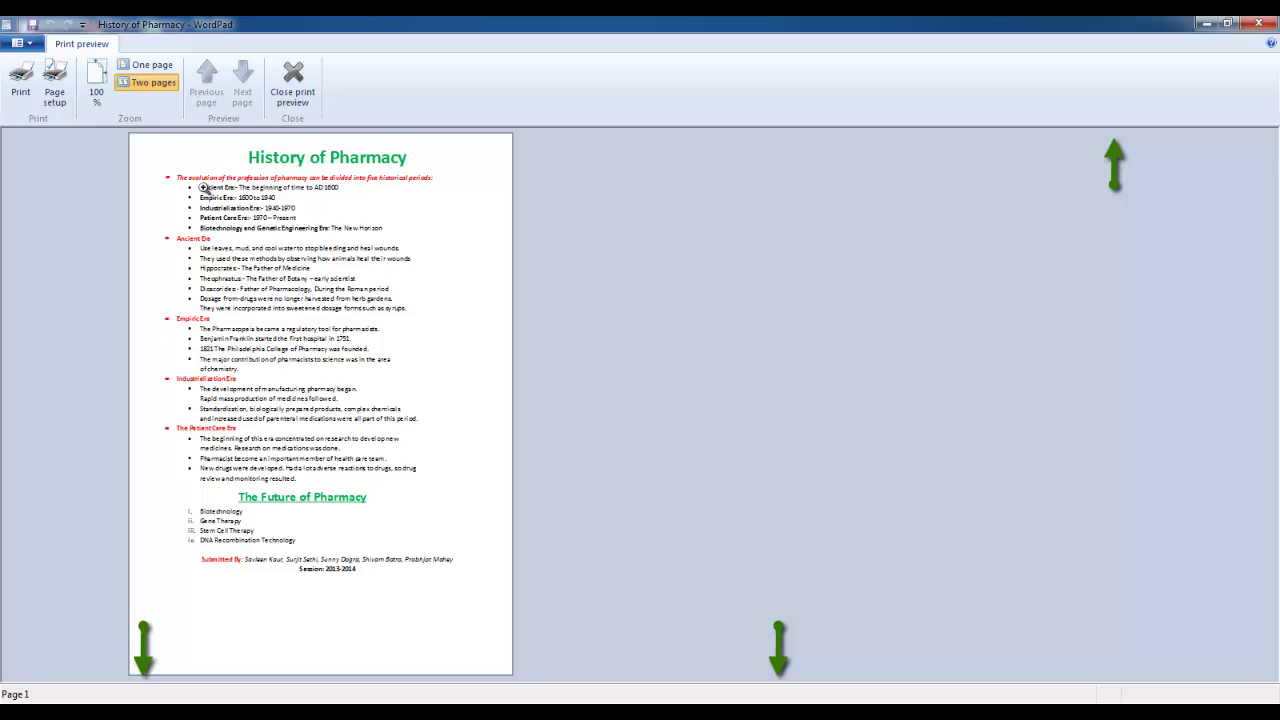
left_click(151, 66)
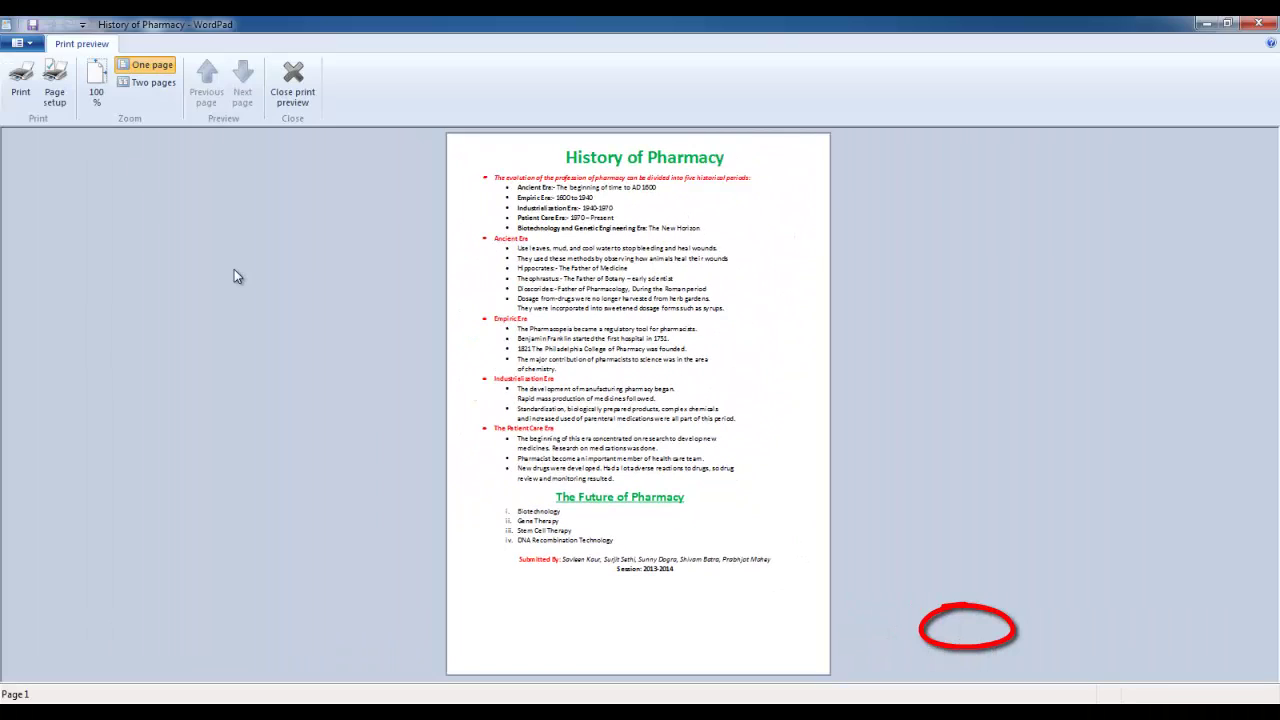
- Change the top margin to 1 inch in Page setup
left_click(48, 86)
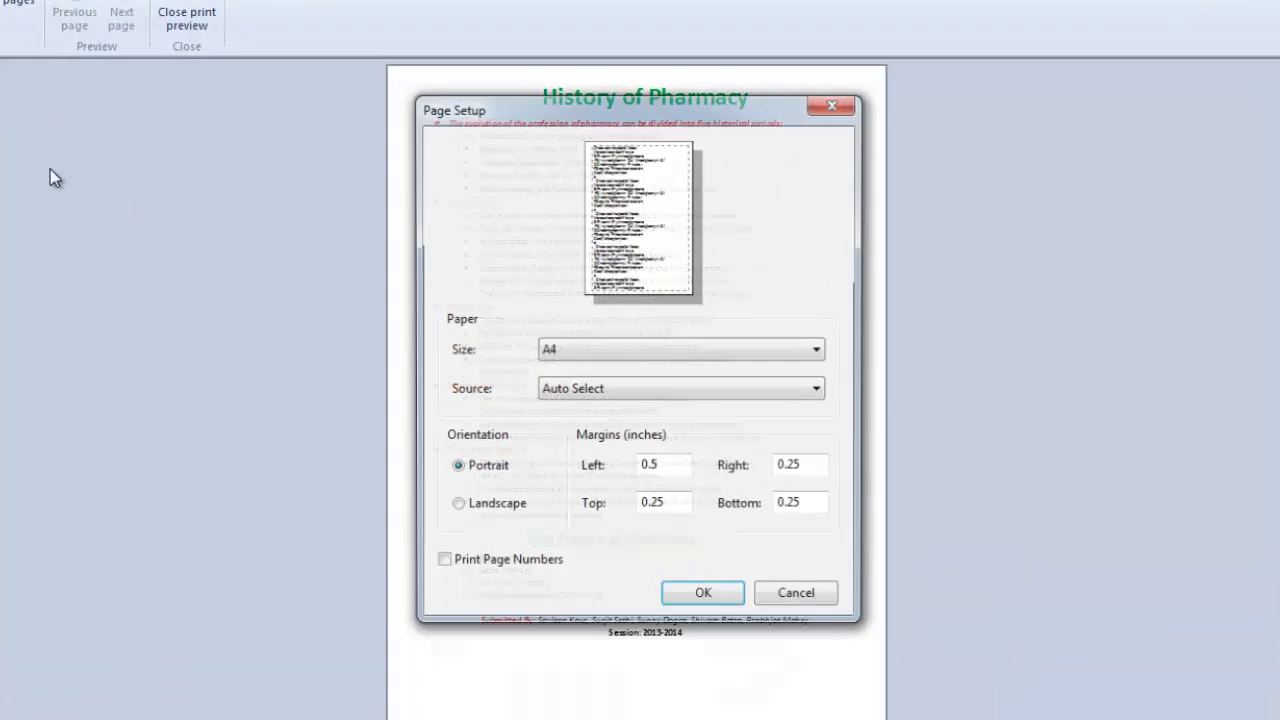
left_click_drag(688, 502, 600, 510)
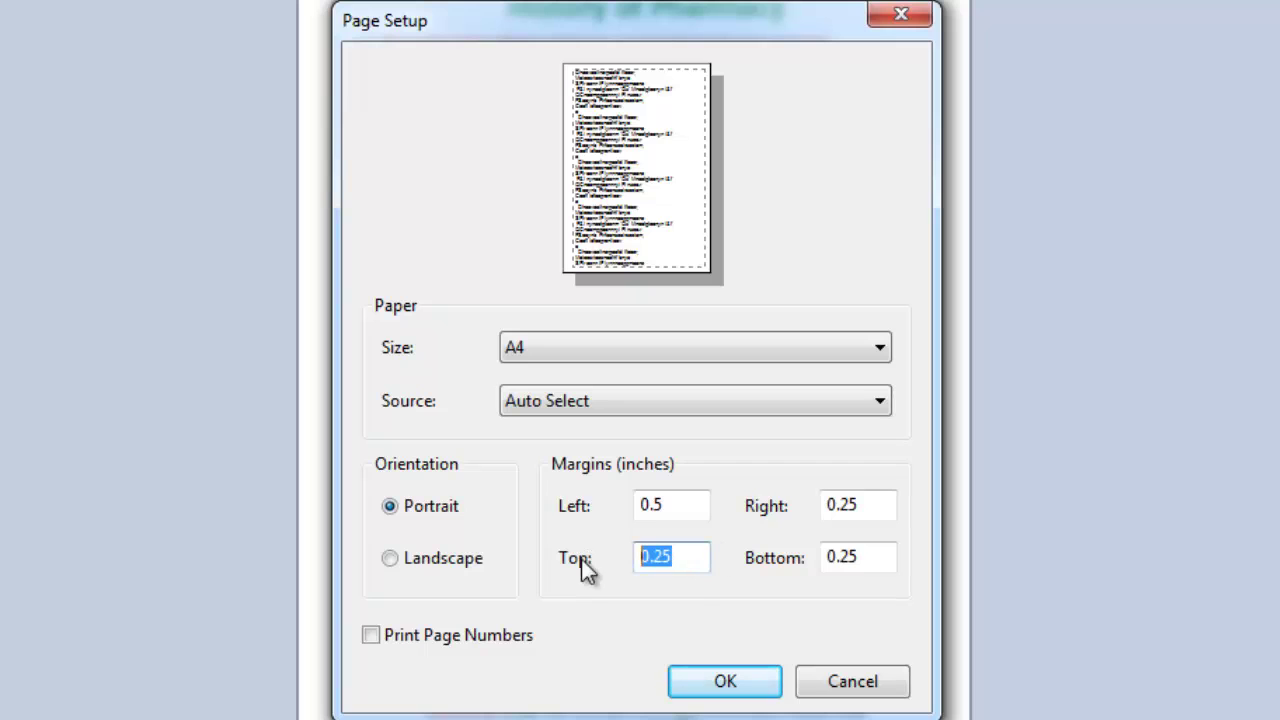
type("1")
left_click(723, 680)
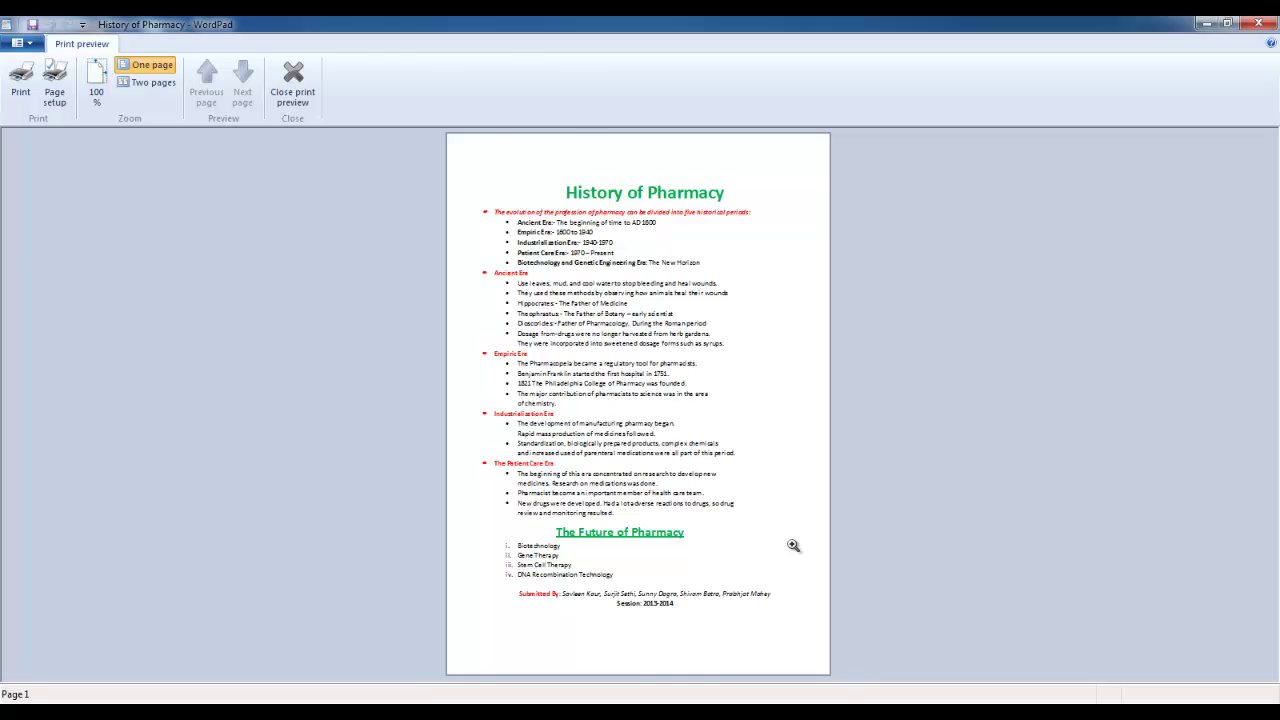
- Close the preview and change the measurement units to centimetres
key("Escape")
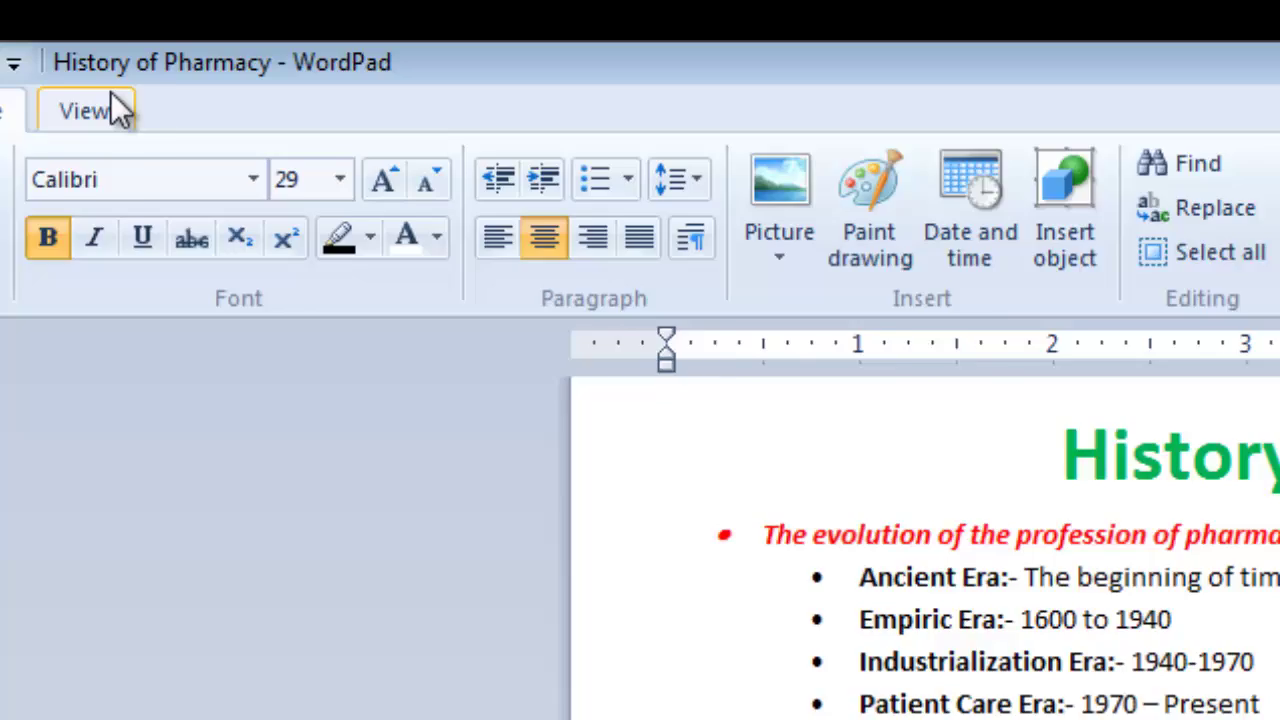
left_click(100, 108)
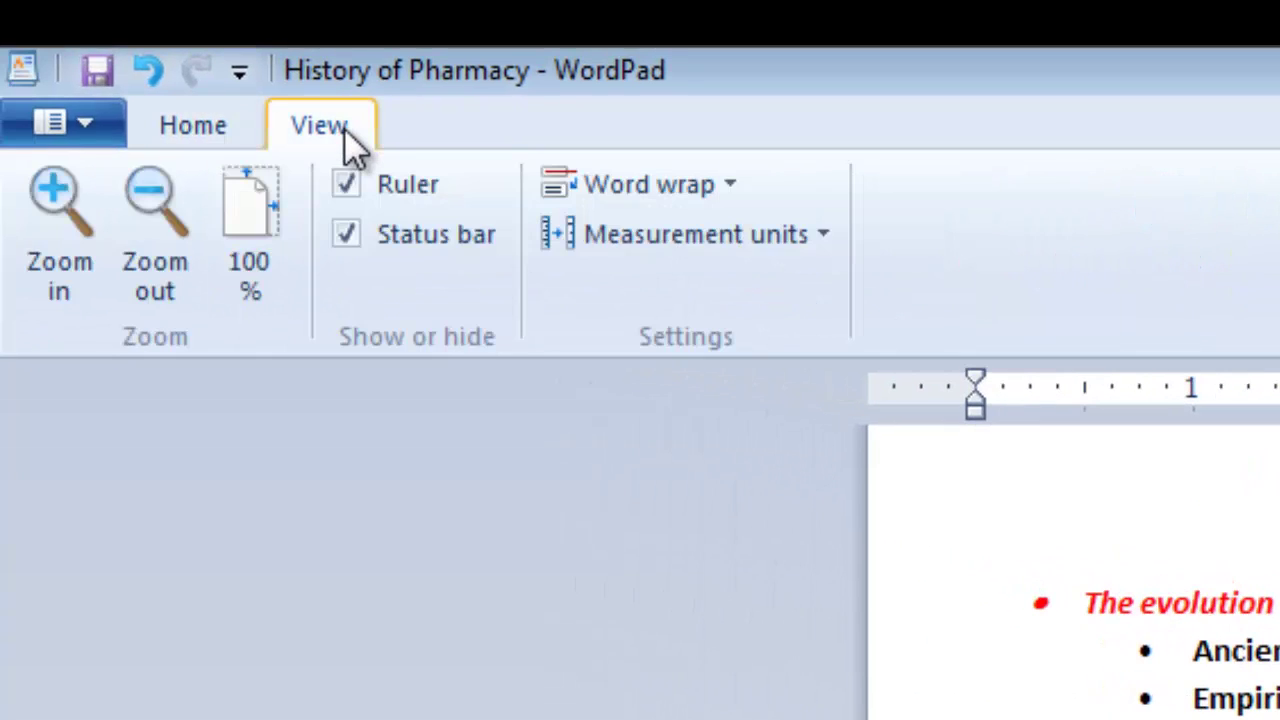
left_click(676, 242)
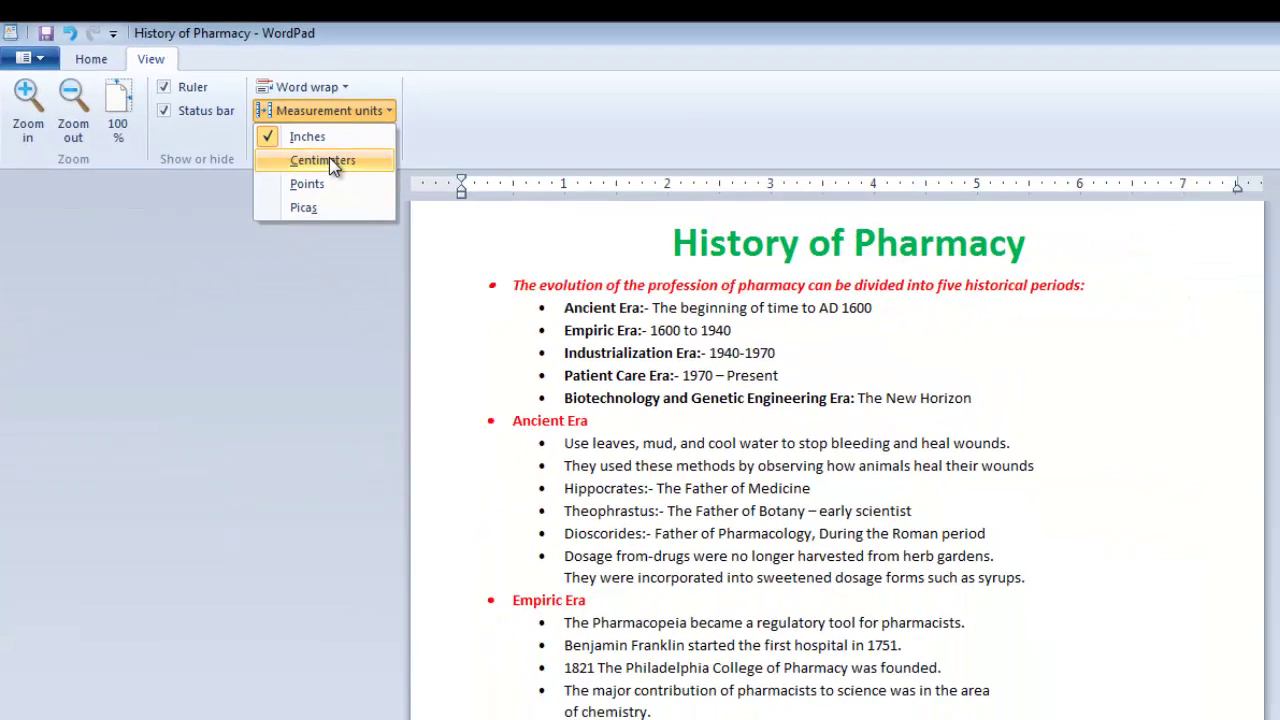
left_click(329, 160)
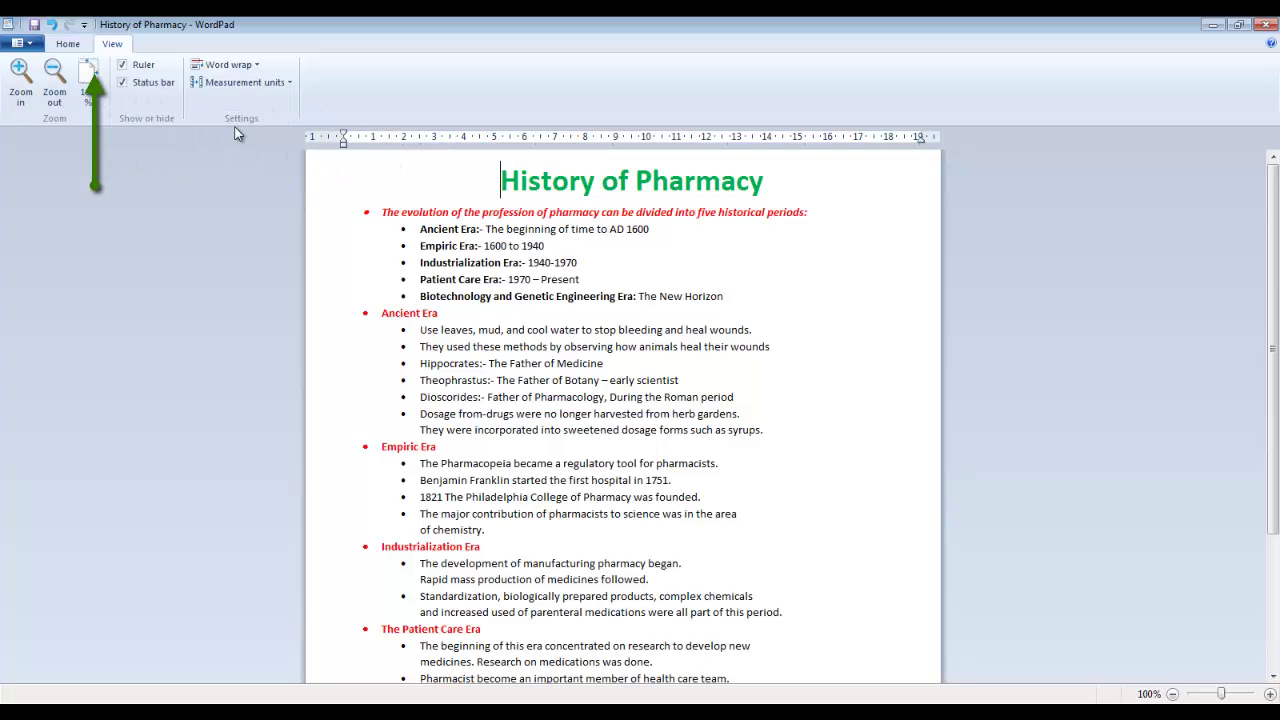
- Check the margins in Page setup, cancel without changes and go back to the Home tab
left_click(22, 43)
left_click(48, 248)
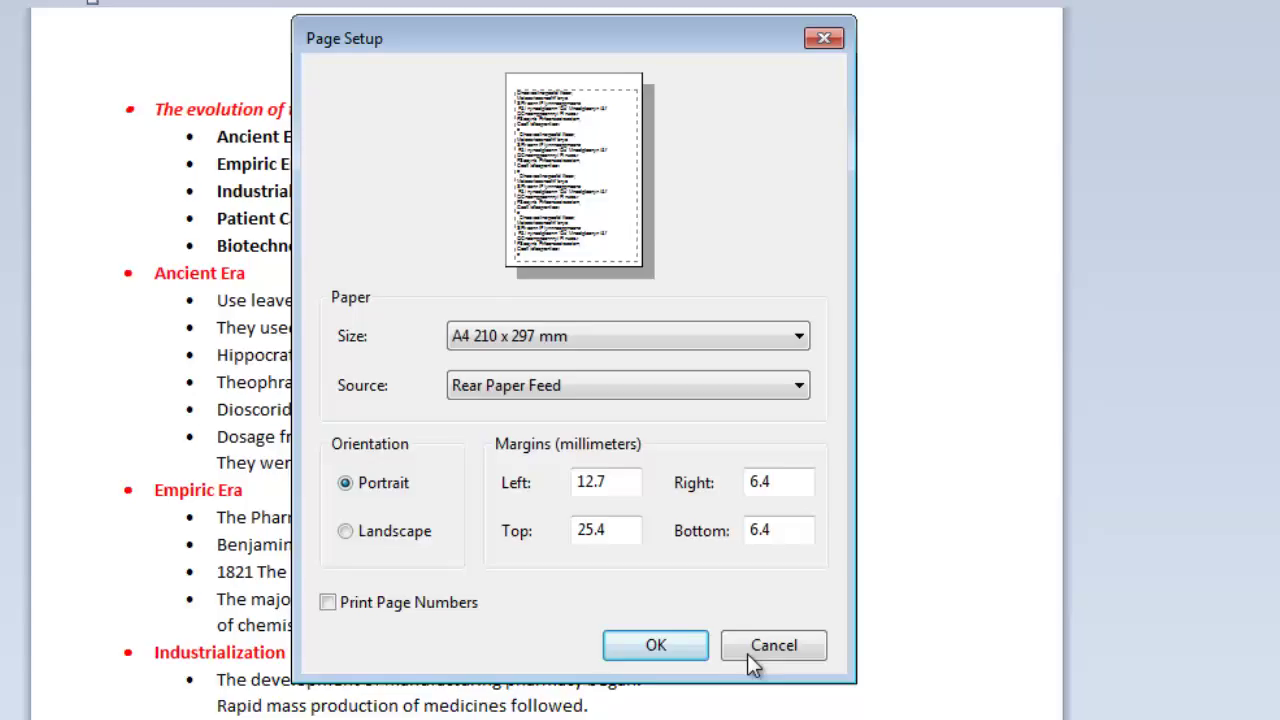
left_click(765, 688)
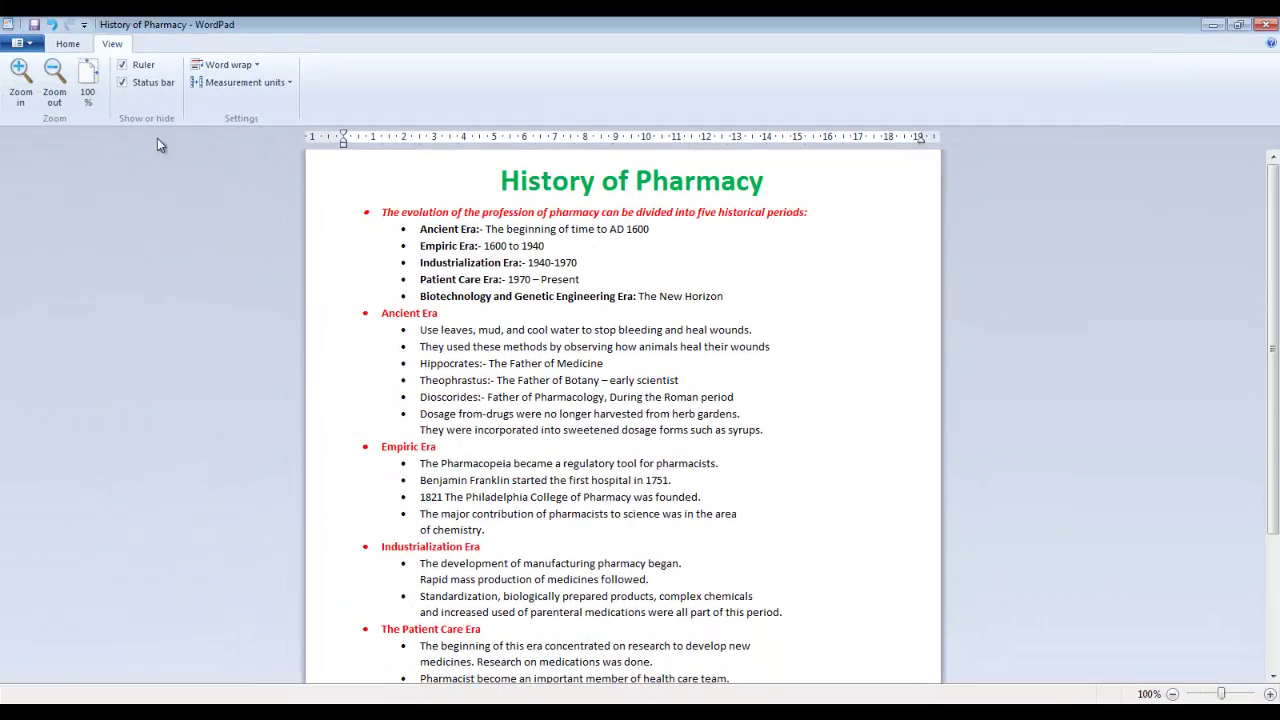
left_click(68, 44)
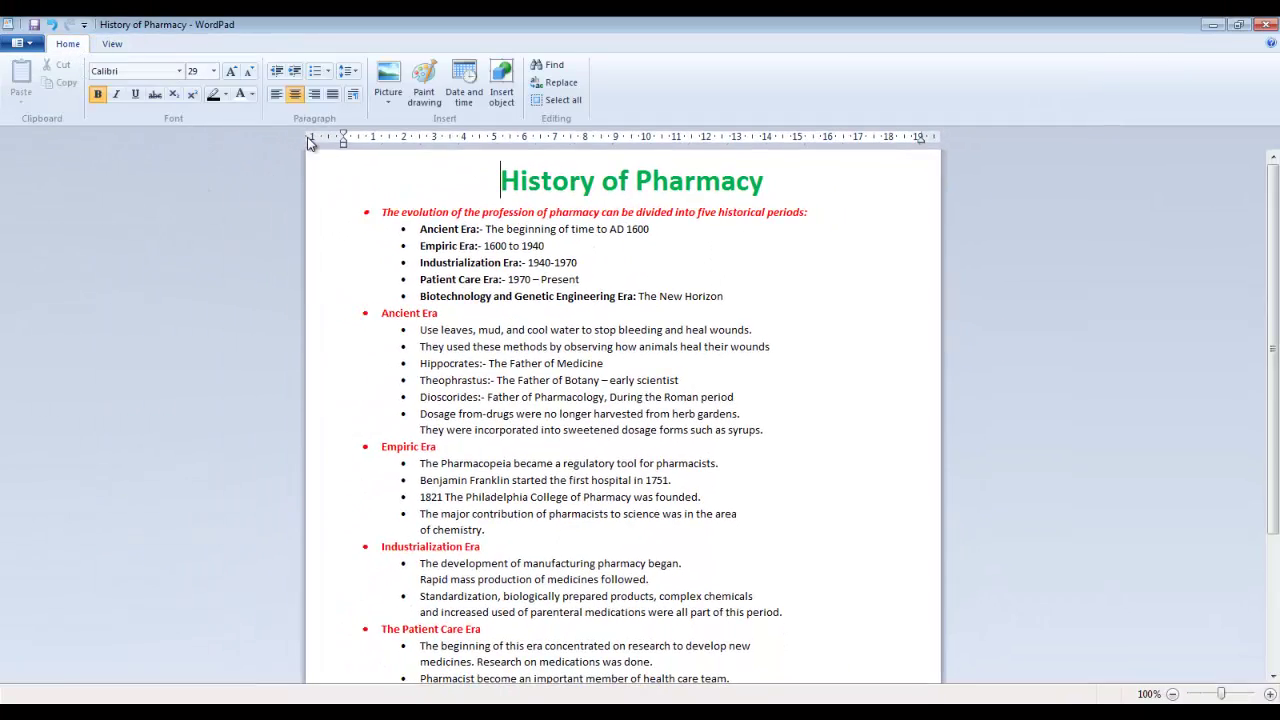
- Create a bulleted list: 'Microsoft Wordpad Insert Picture' and 'Microsoft Wordpad Insert Drawings', then end it
left_click(358, 95)
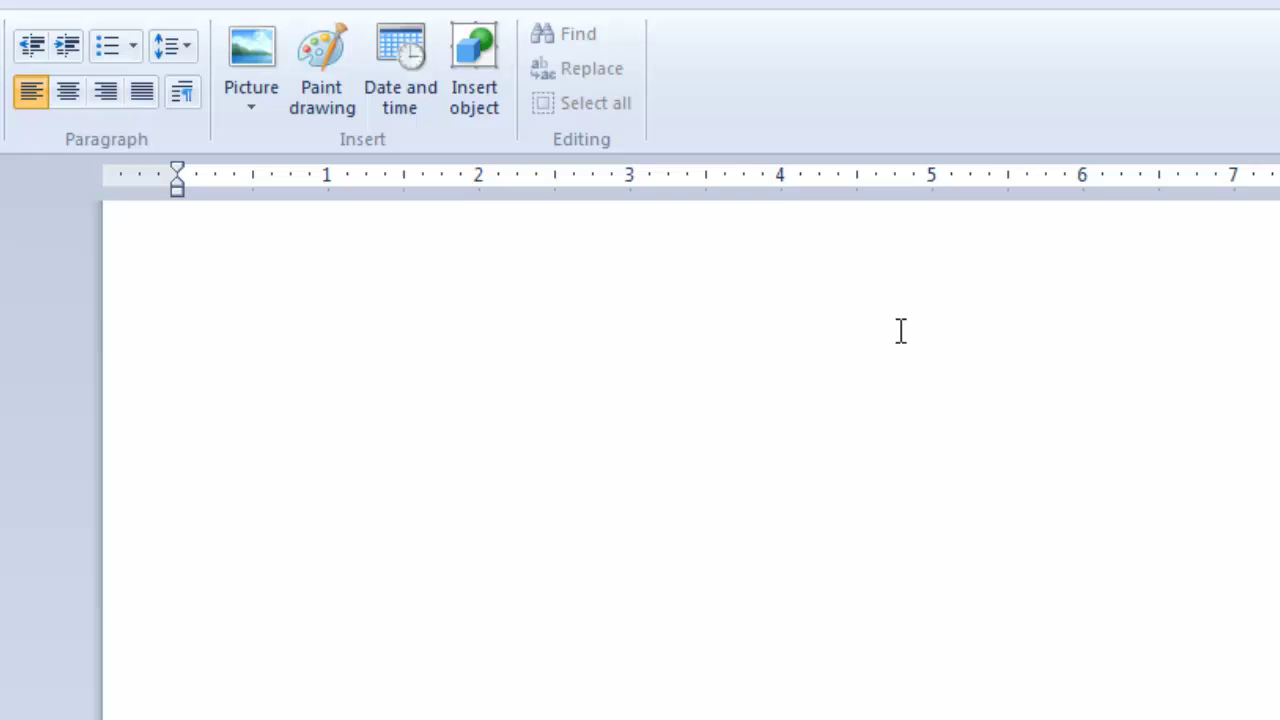
left_click(132, 45)
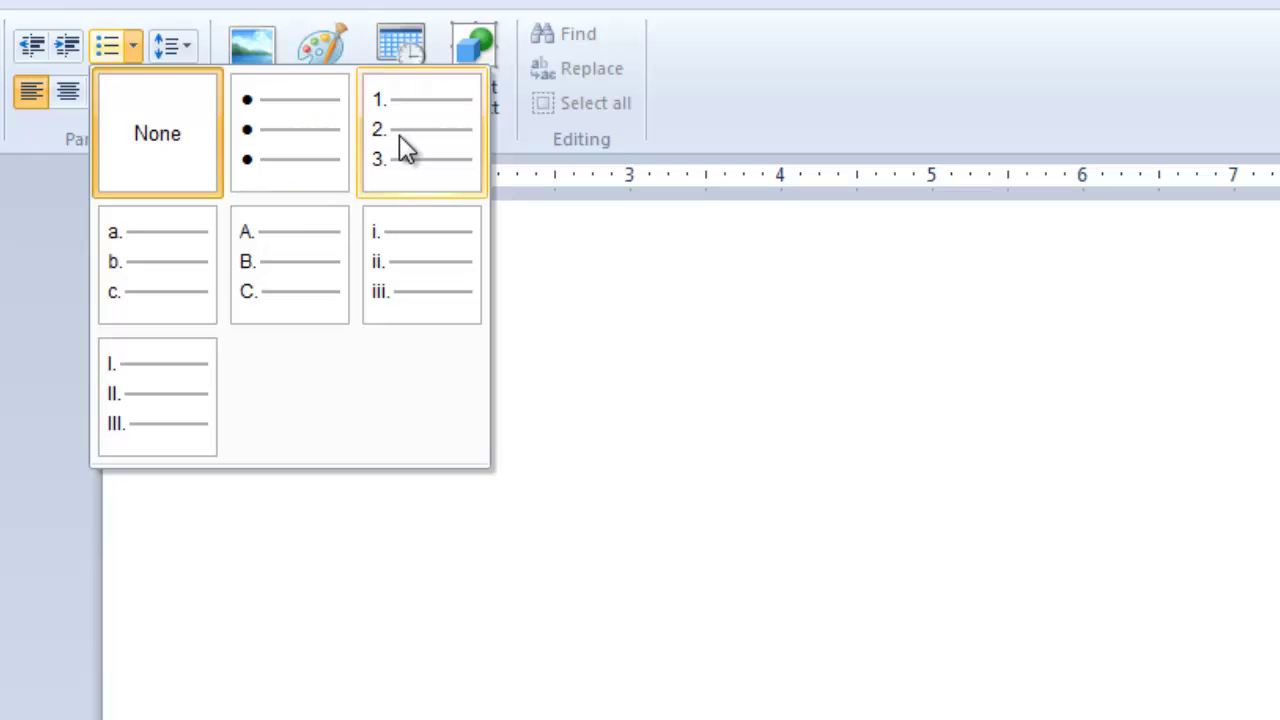
left_click(312, 140)
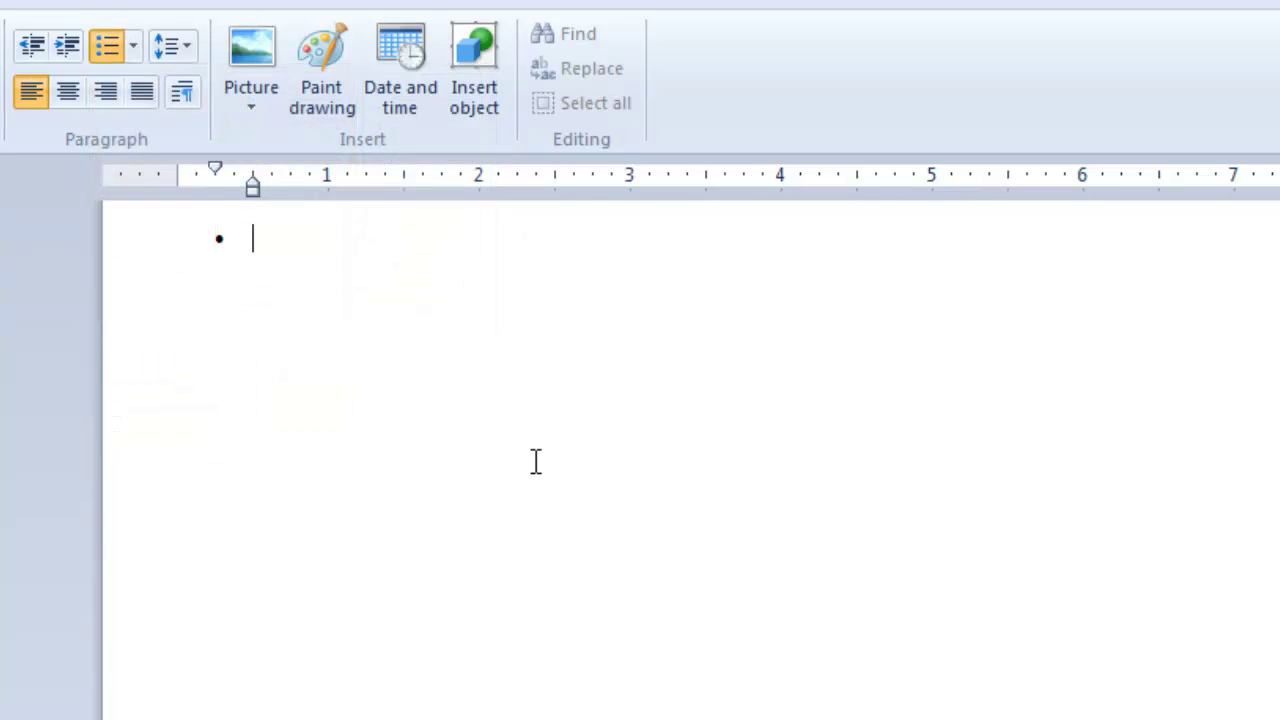
type("Mic")
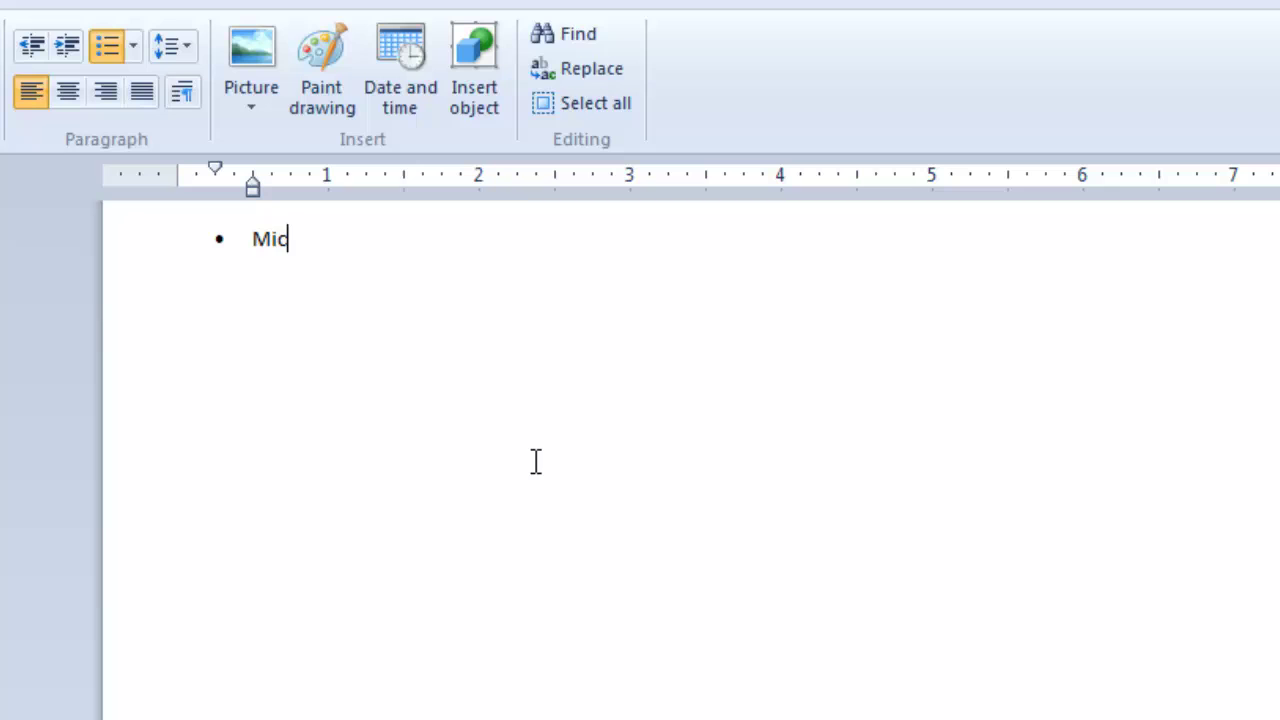
type("rosoft Wordpad In")
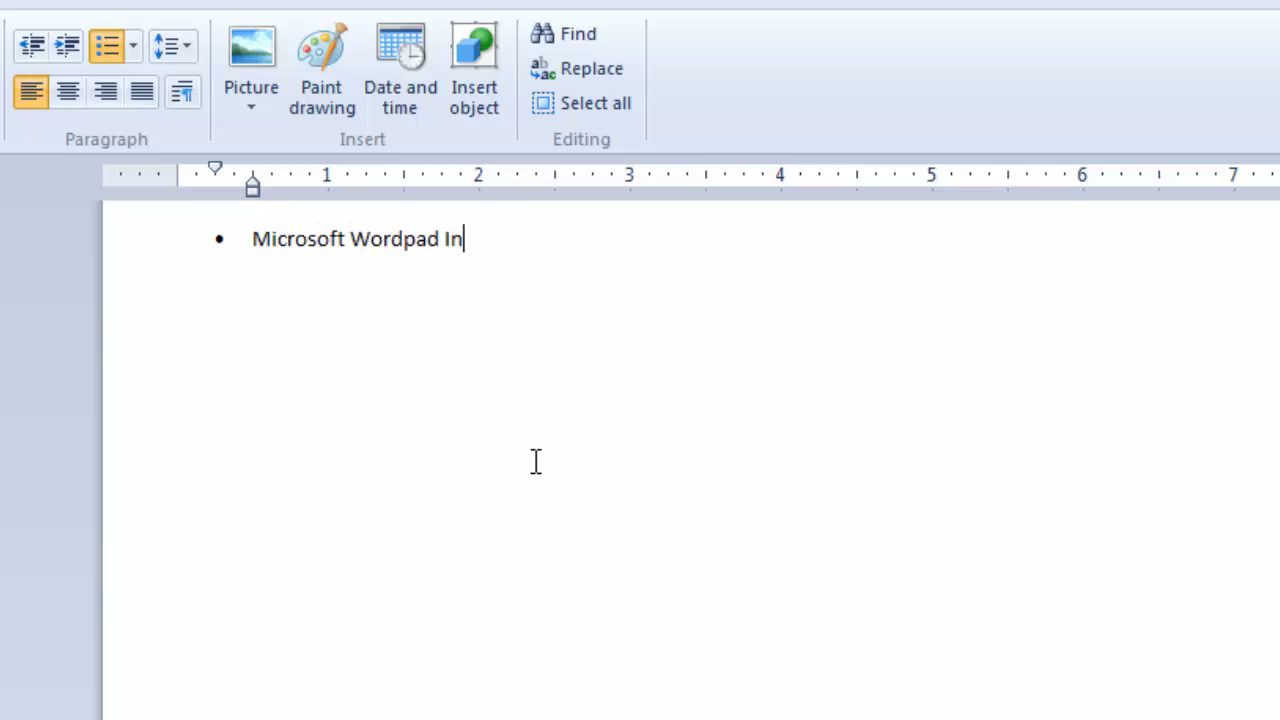
type("sert P")
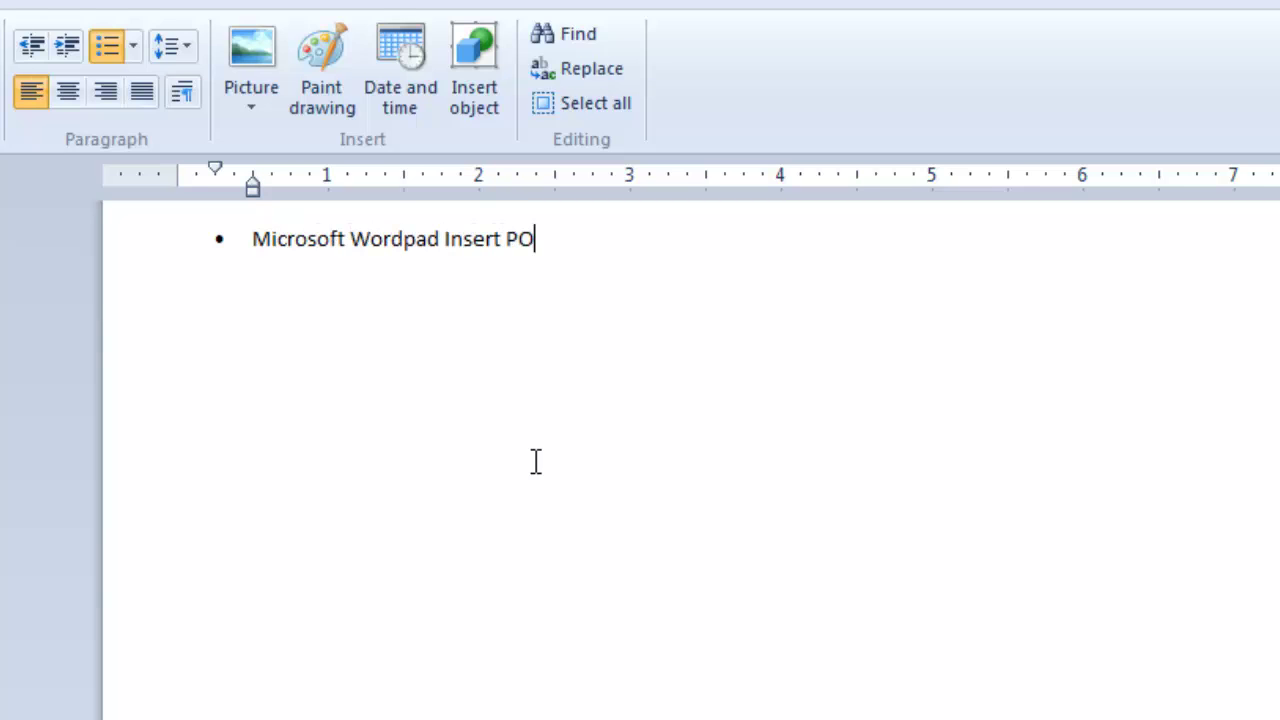
type("icture")
key("Return")
type("Micro")
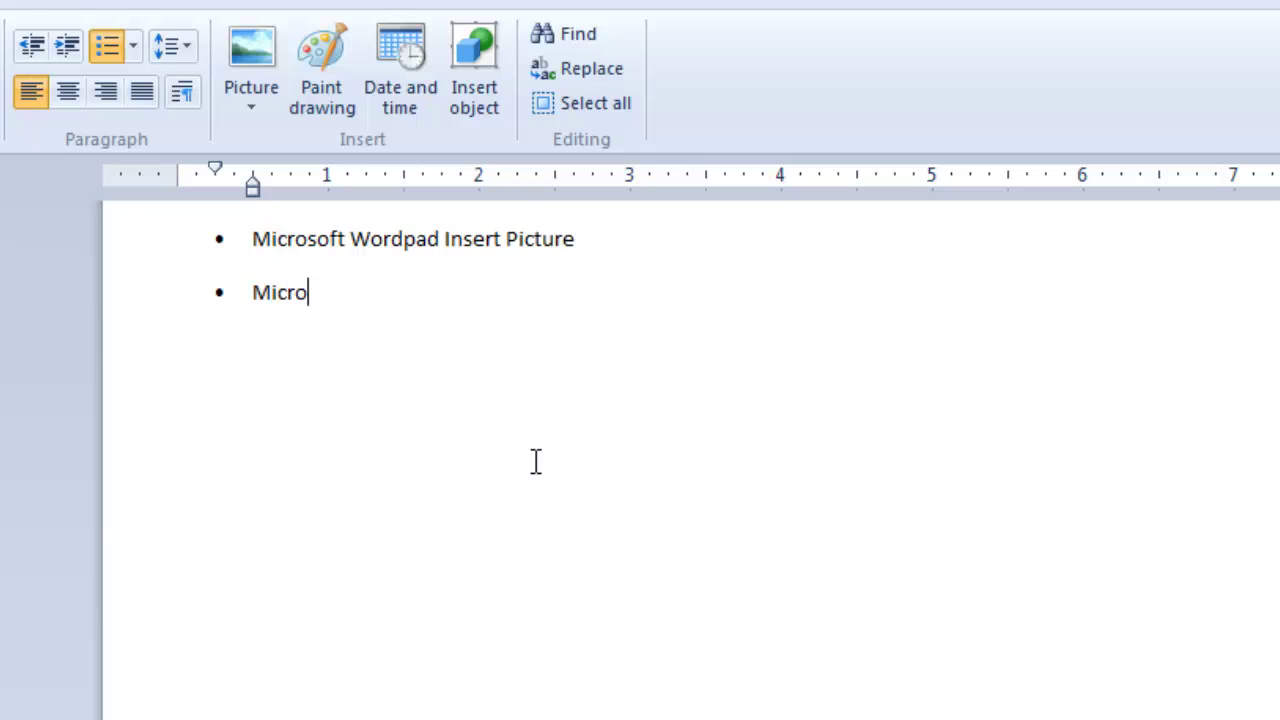
type("soft Wordpad ")
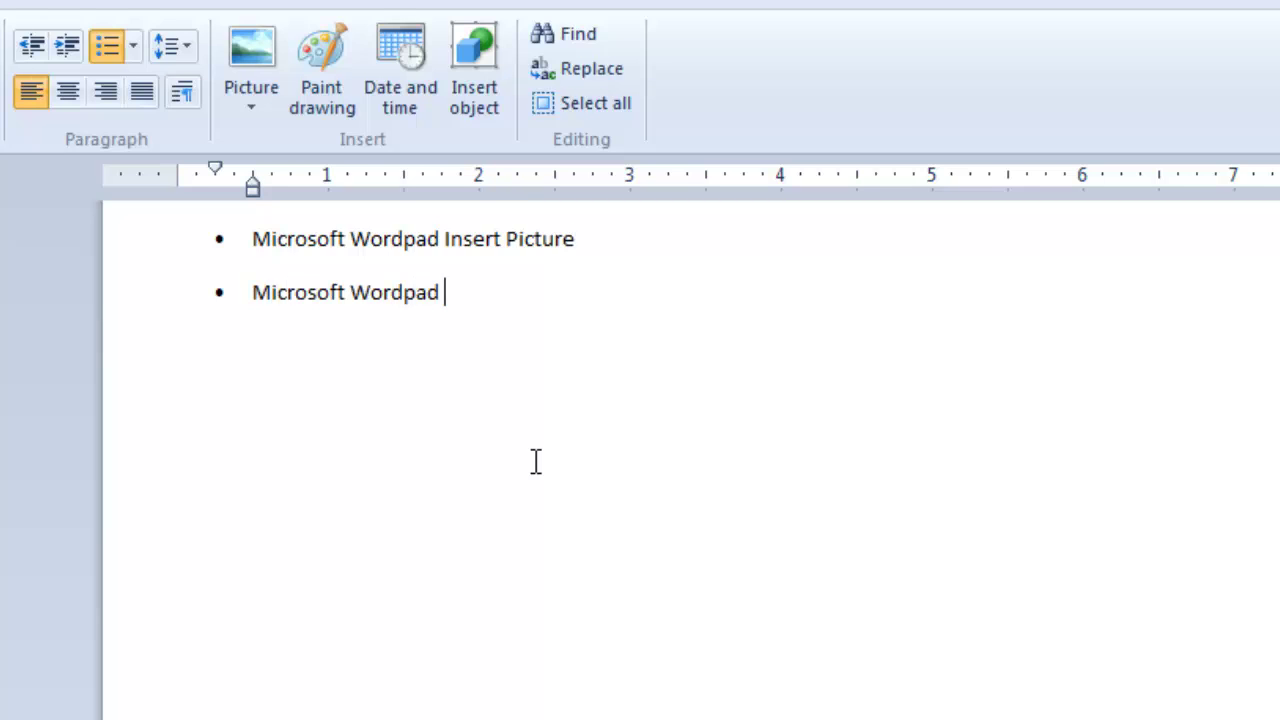
type("Insert Drawings")
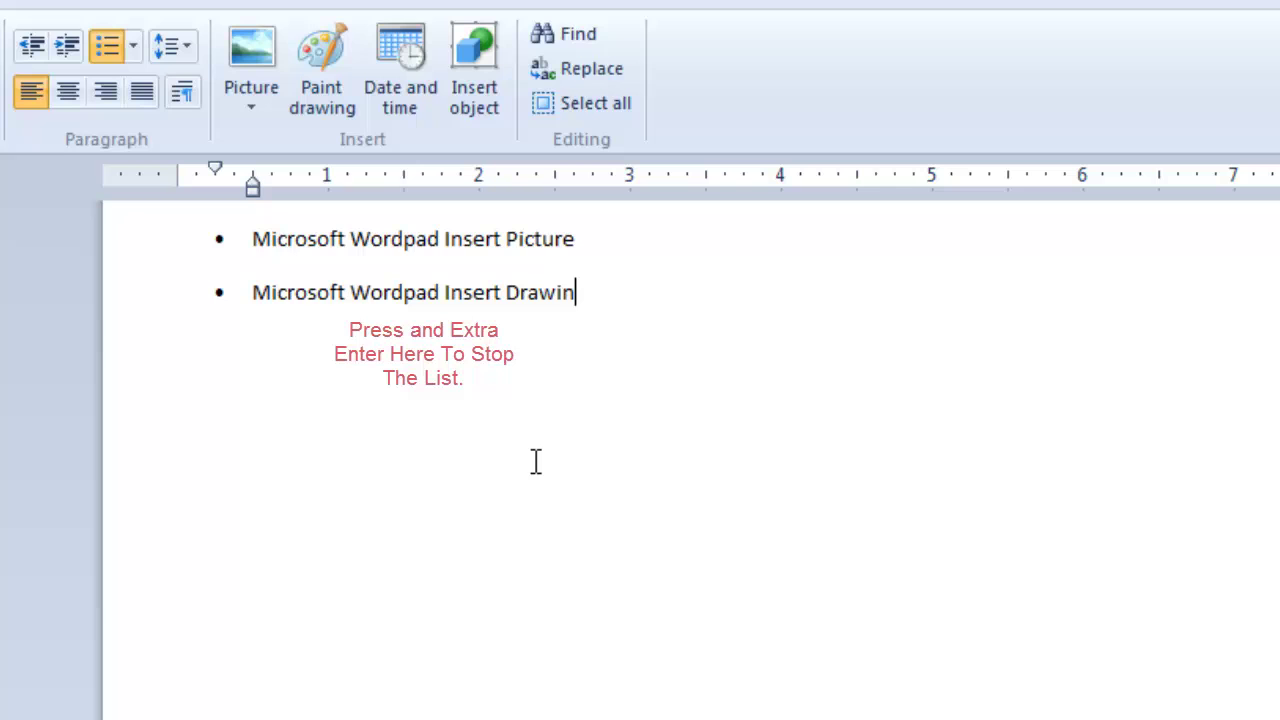
key("Return")
key("Return")
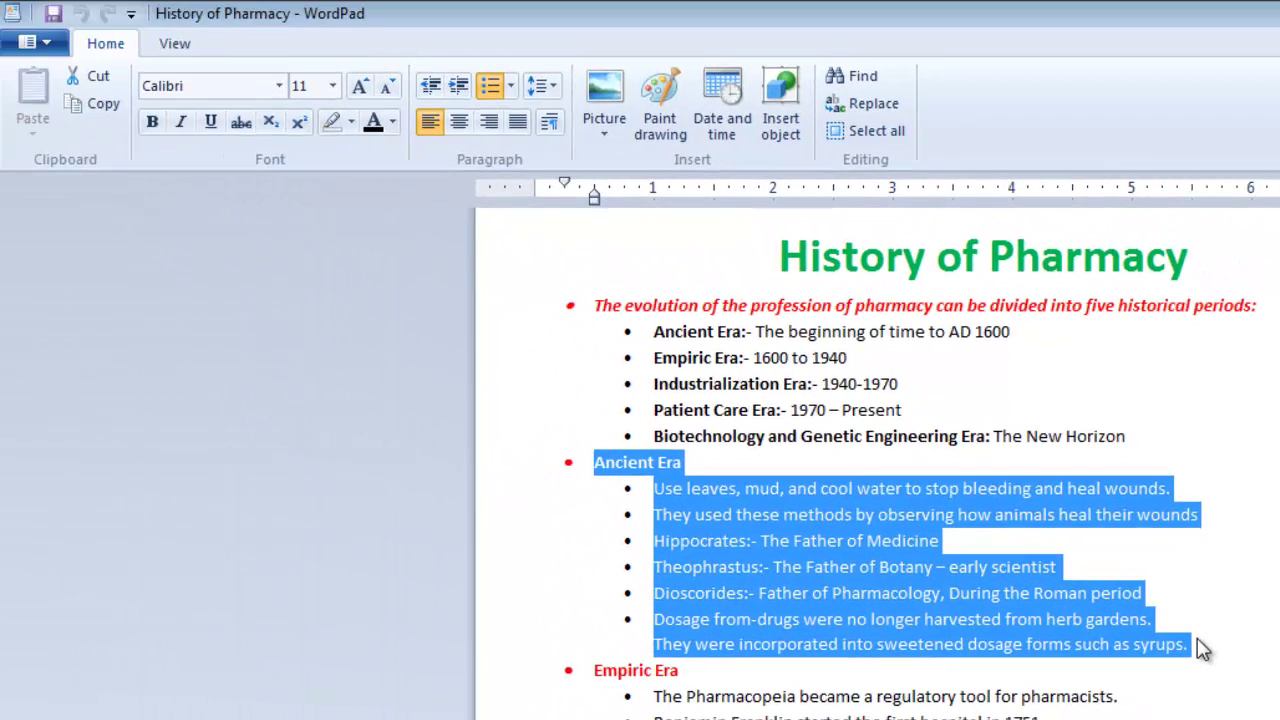
- Cut the Ancient Era section and move to the blank line after The Patient Care Era
left_click(92, 85)
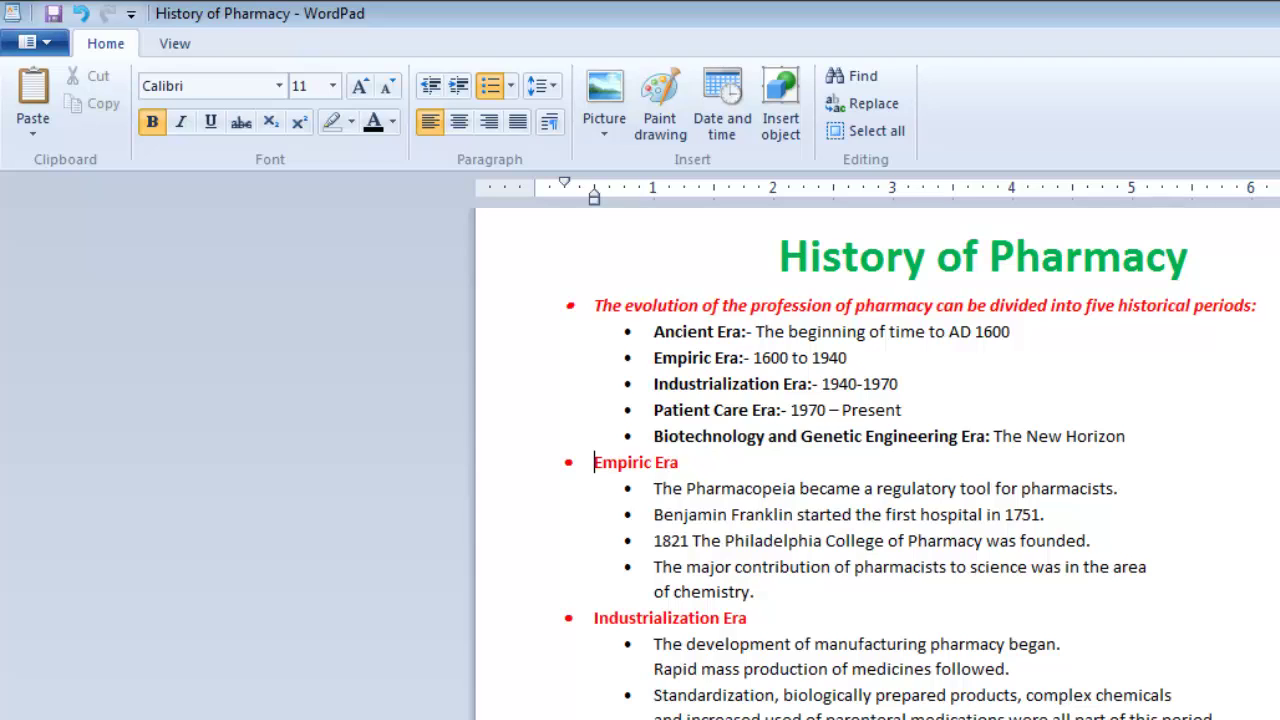
key("Down")
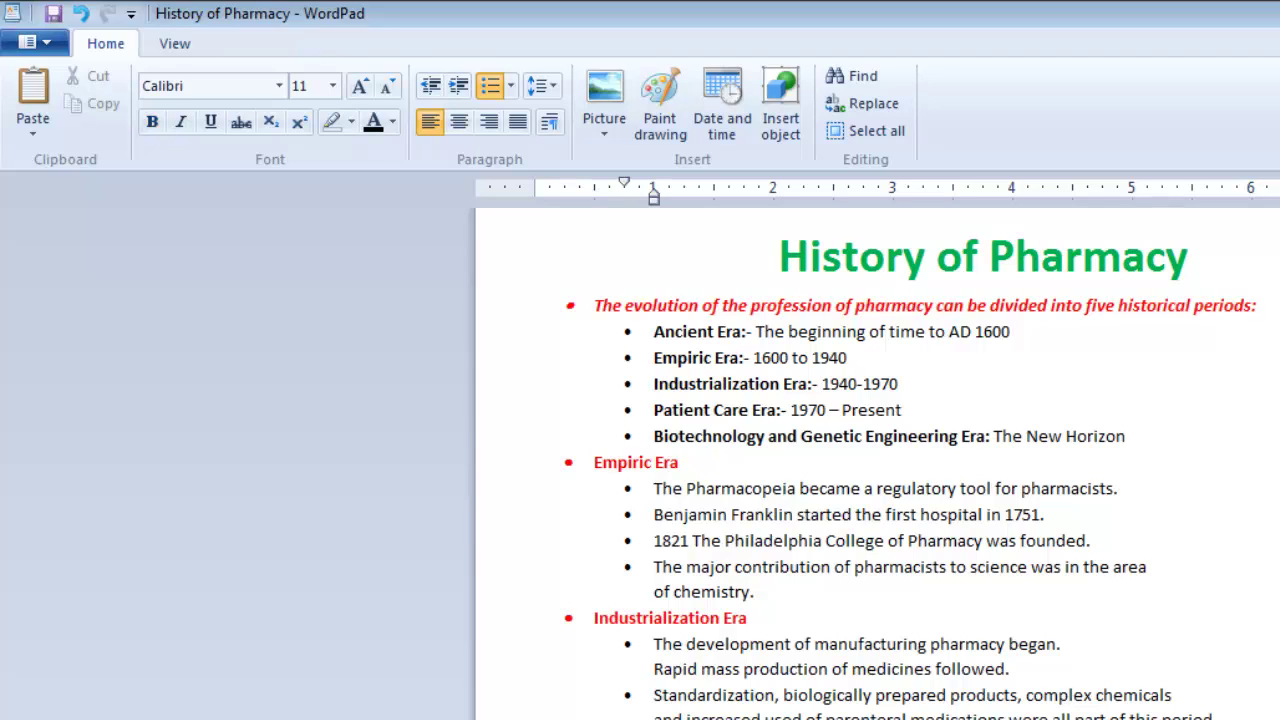
key("Down")
key("Down")
key("Down")
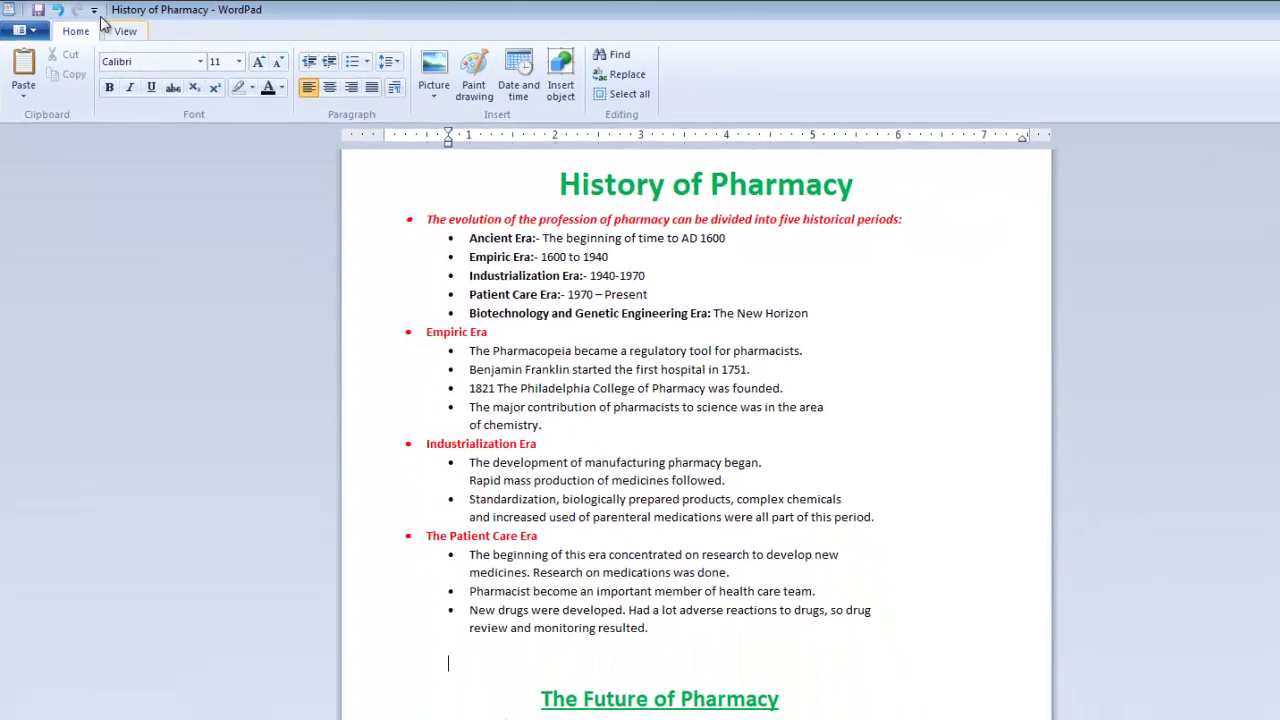
- Paste the Ancient Era section, then duplicate the Empiric Era section above The Future of Pharmacy
left_click(22, 65)
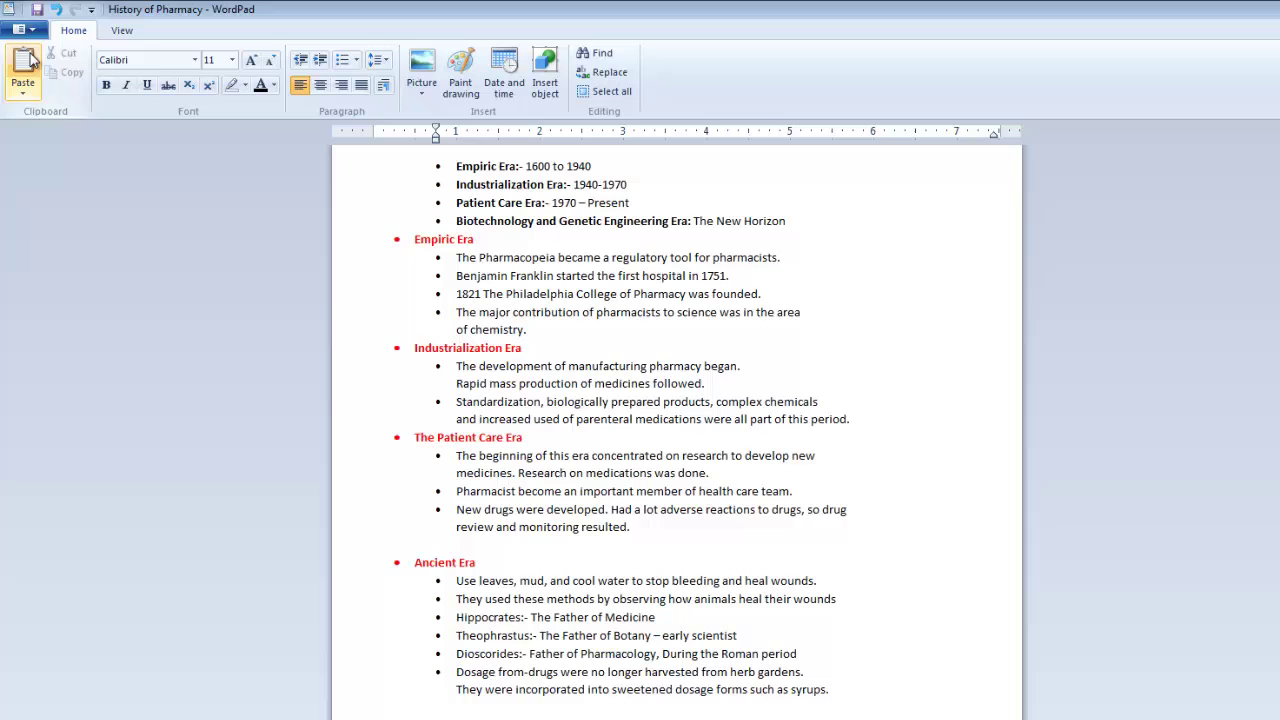
scroll(193, 257, "down", 1)
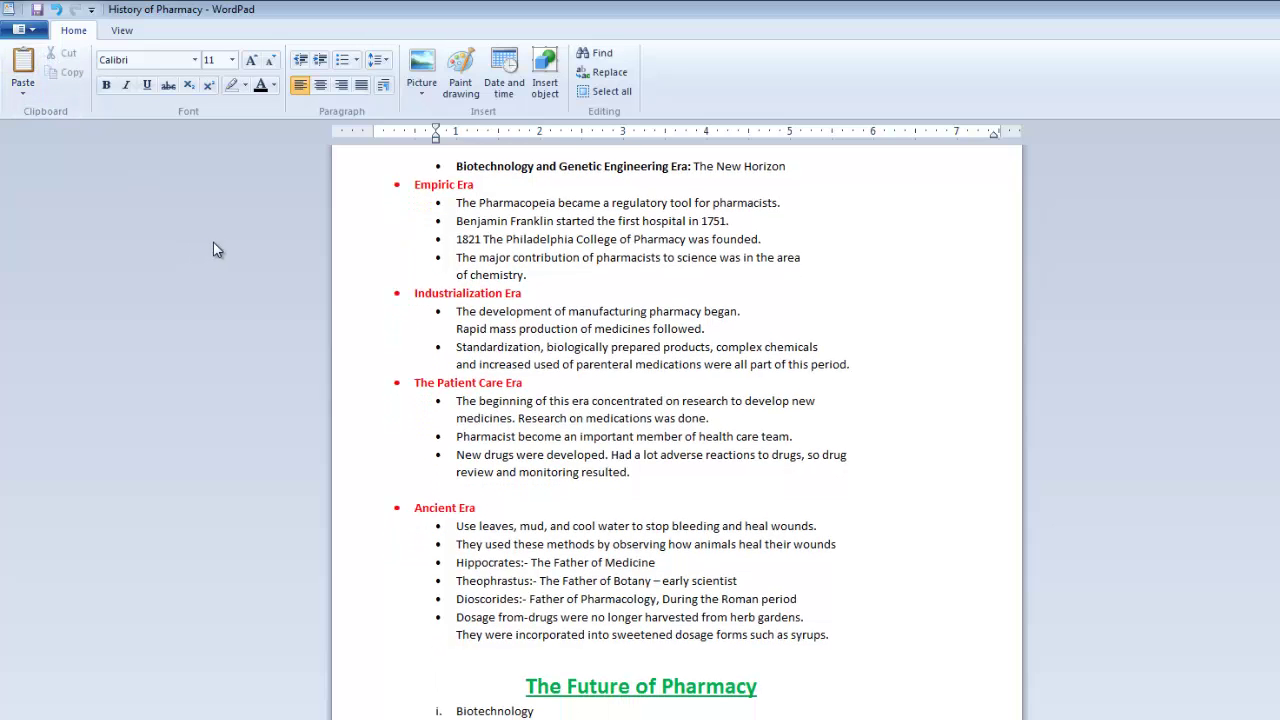
left_click_drag(415, 184, 530, 277)
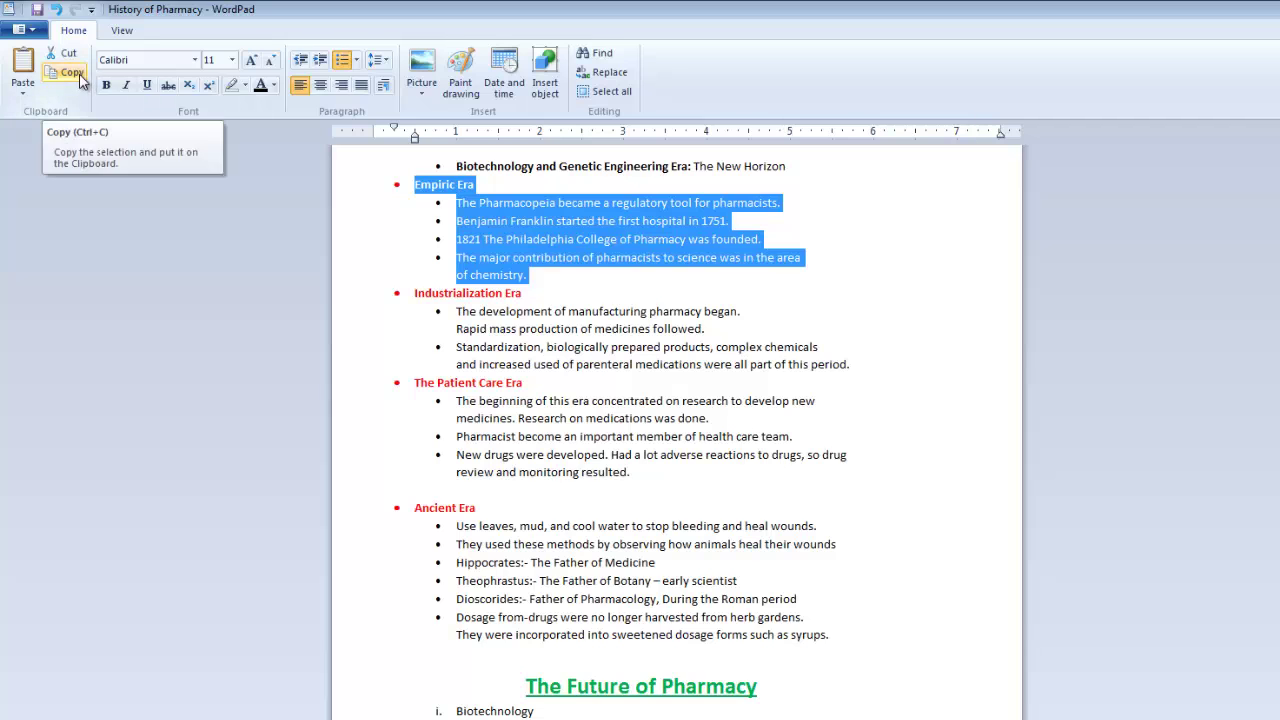
left_click(72, 73)
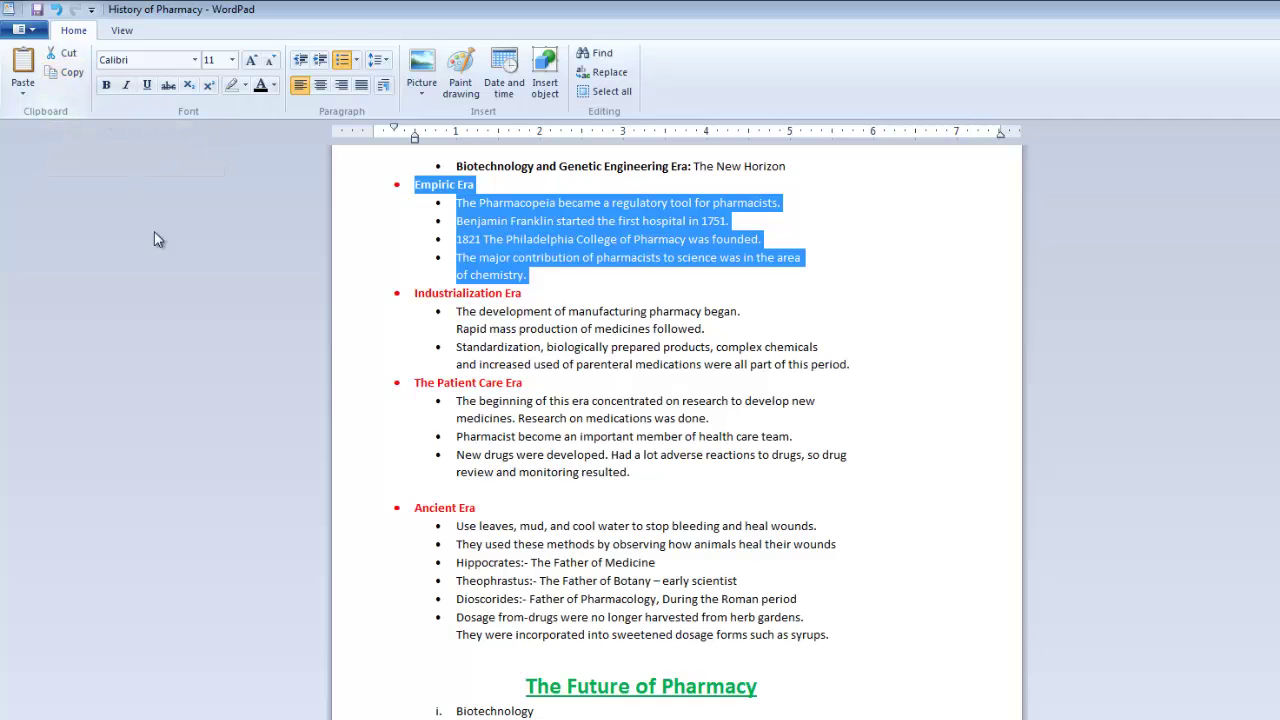
scroll(274, 443, "down", 1)
left_click(781, 614)
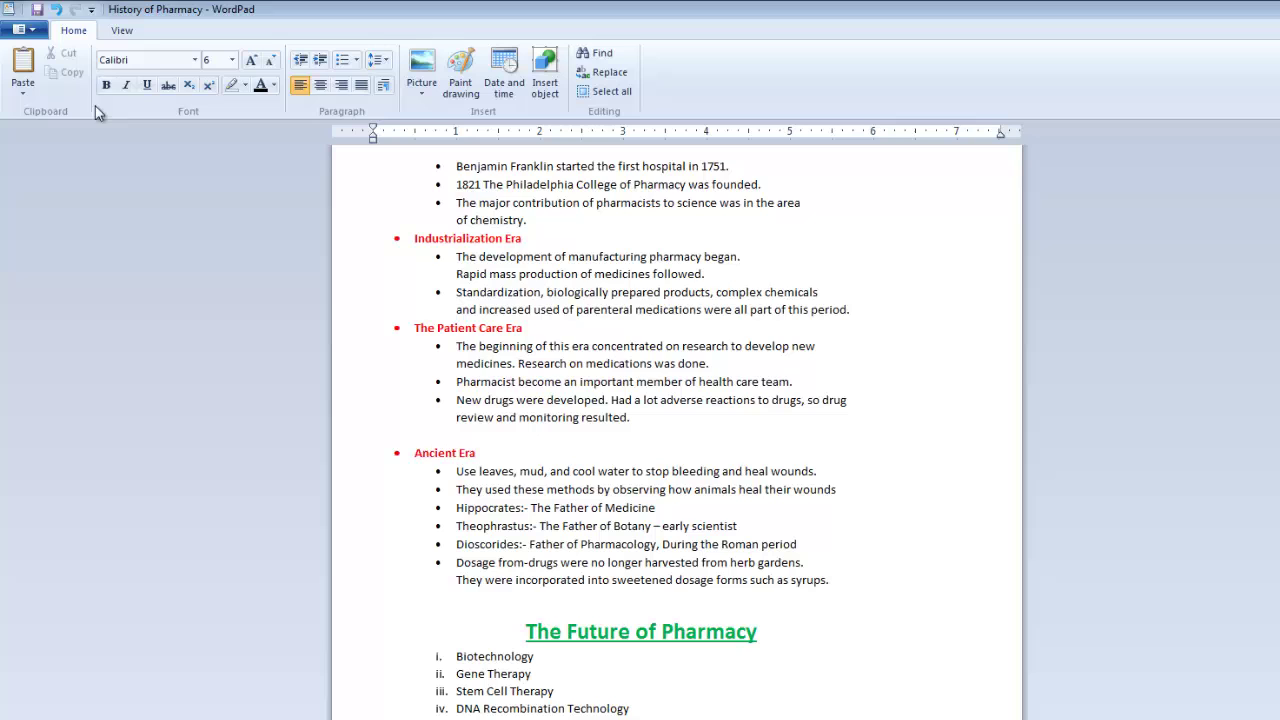
left_click(22, 65)
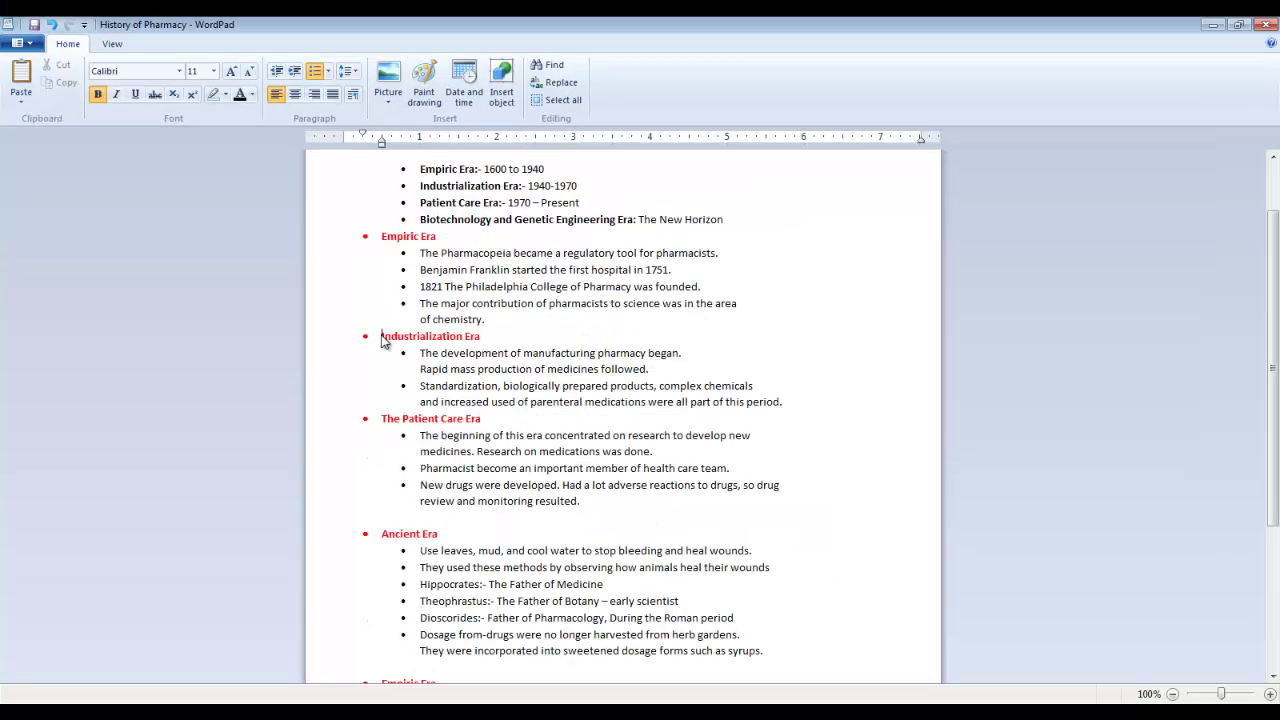
- Paste the Industrialization and Patient Care Era sections into the other document and copy them
left_click_drag(406, 239, 638, 420)
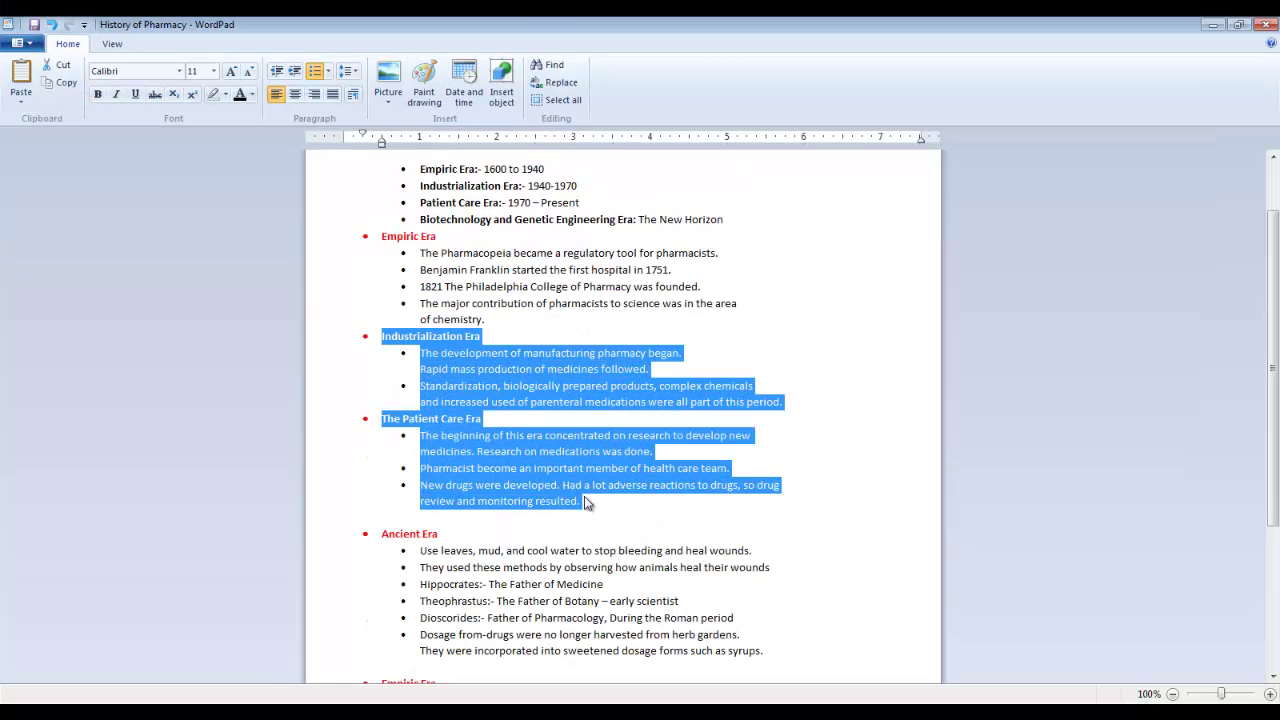
left_click(58, 82)
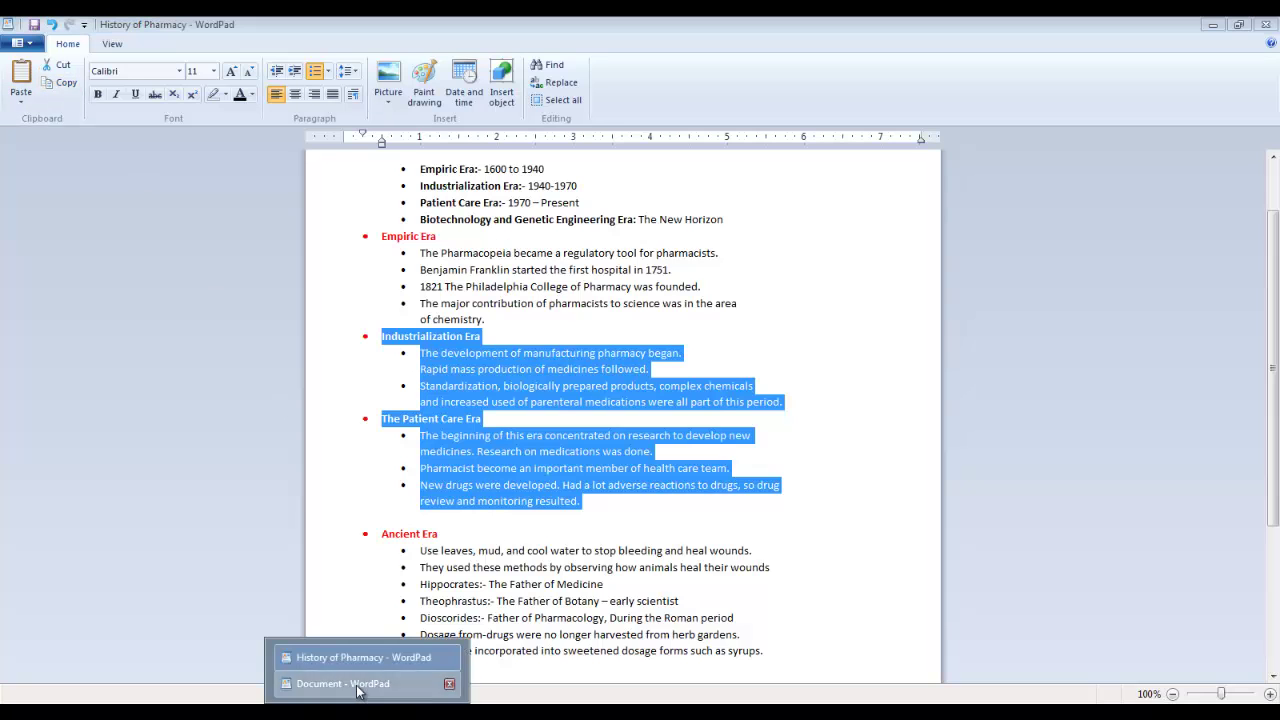
left_click(345, 686)
left_click(22, 75)
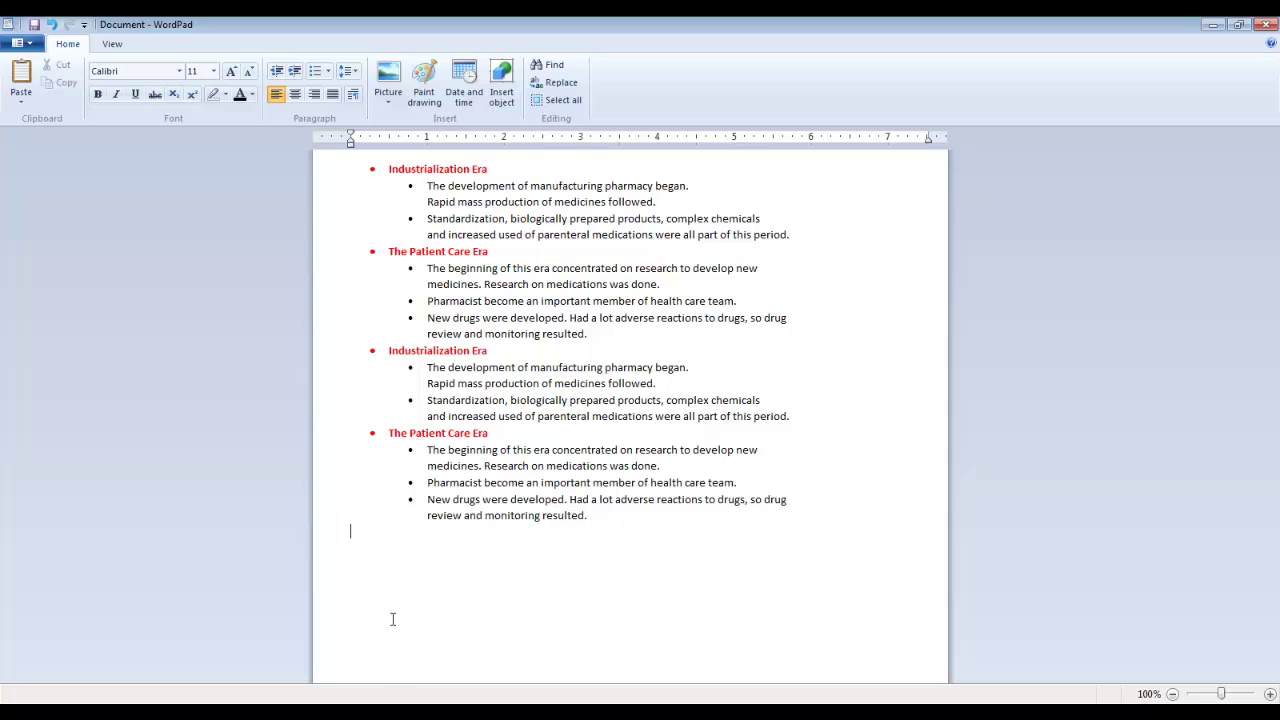
left_click_drag(388, 352, 645, 551)
left_click(62, 82)
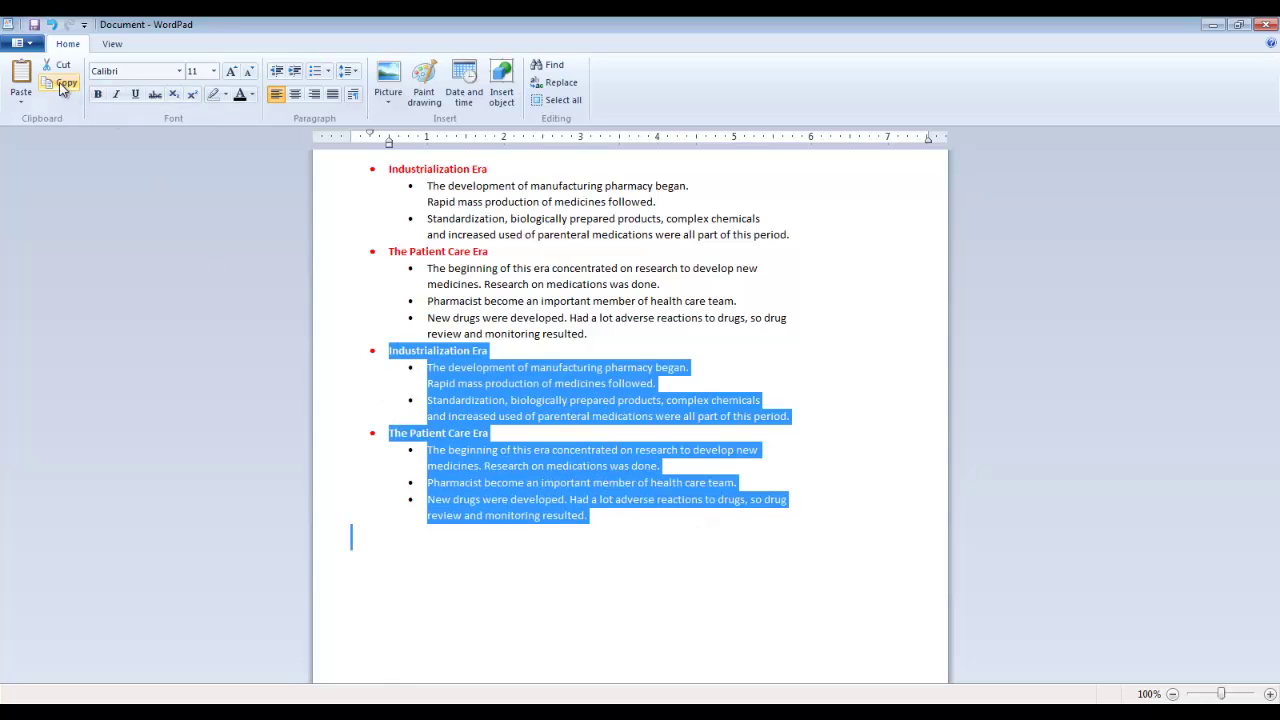
- Paste the era text into a blank Notepad window, then switch back to History of Pharmacy
mouse_move(390, 690)
left_click(430, 710)
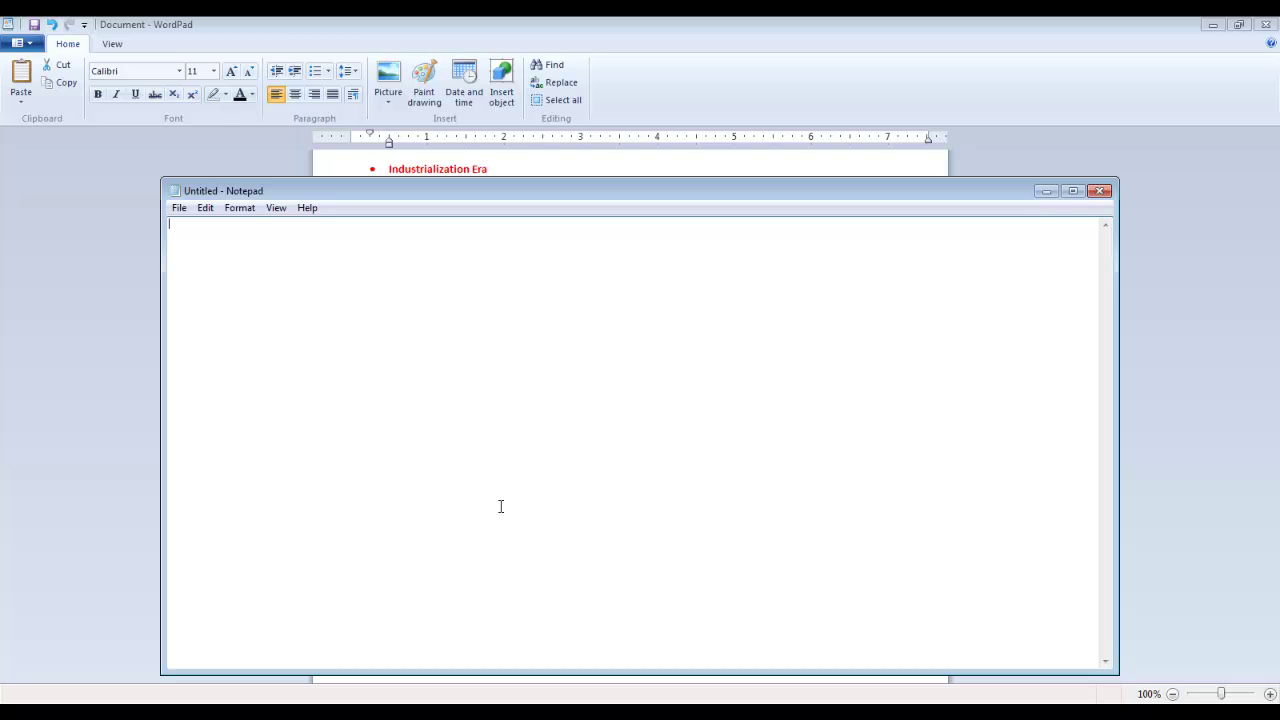
left_click(205, 207)
left_click(222, 283)
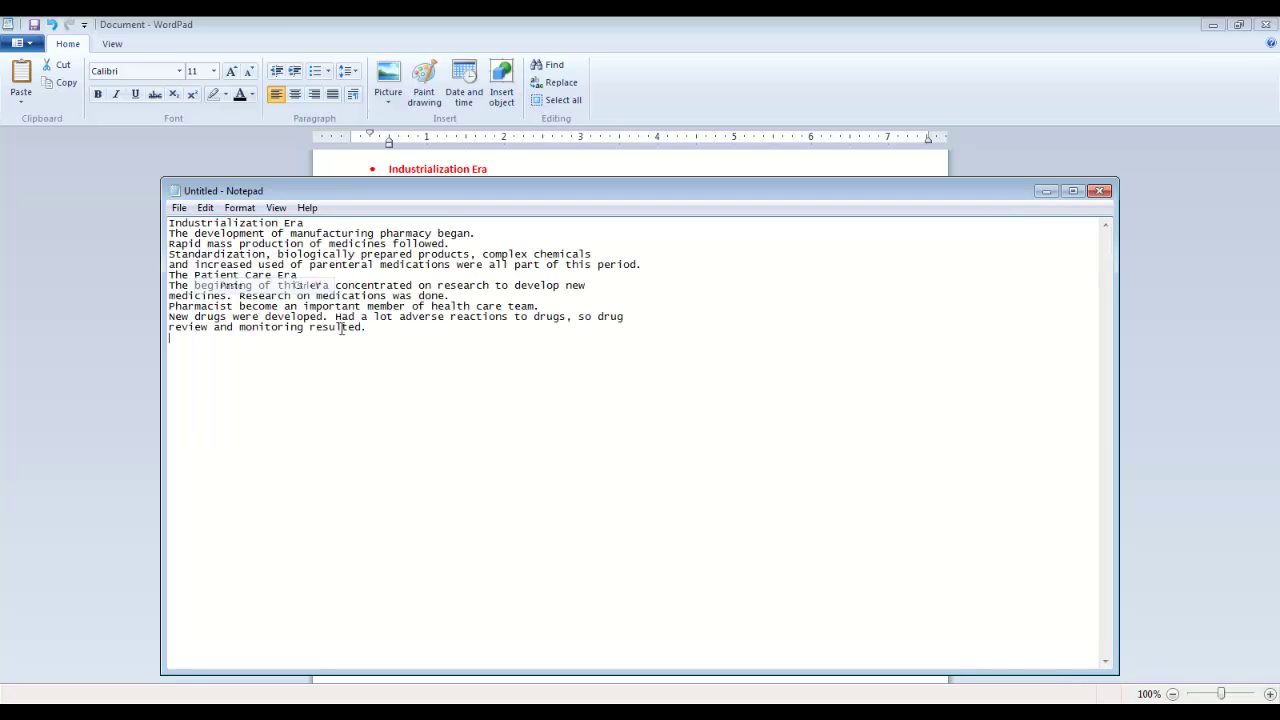
key("alt+Tab")
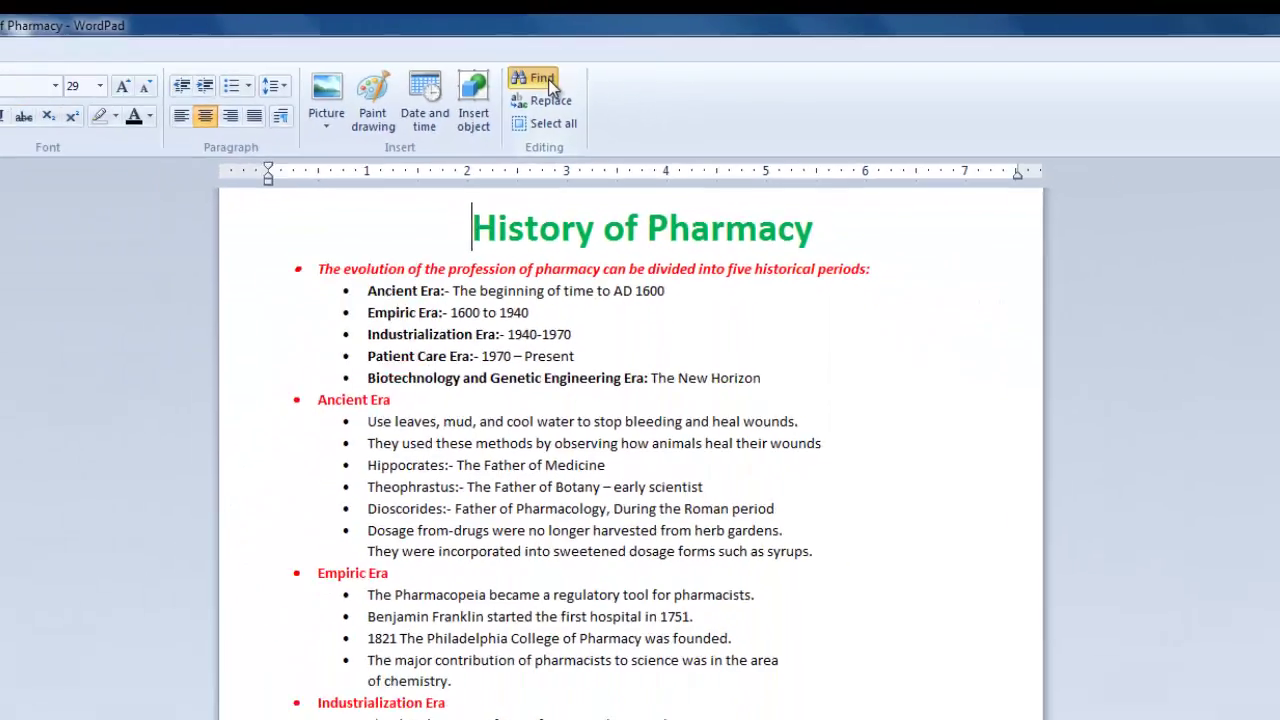
- Find 'era' and step through its matches down to Patient Care Era
left_click(460, 142)
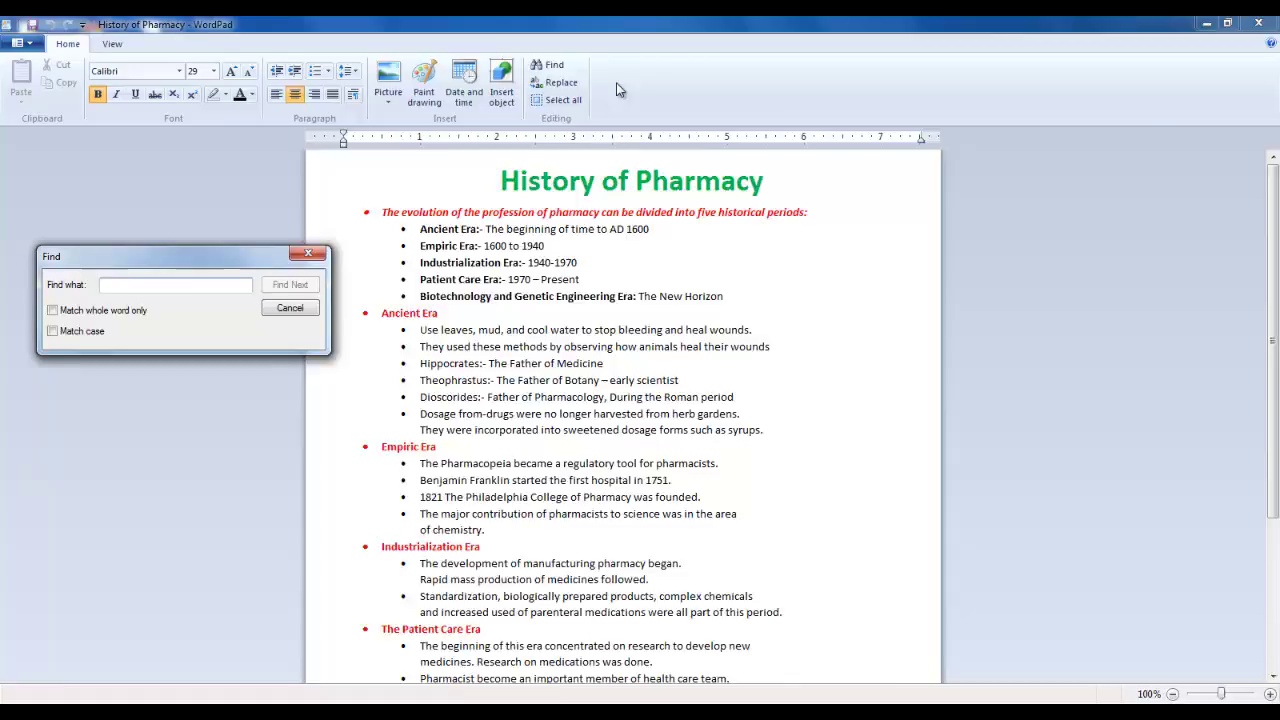
type("era")
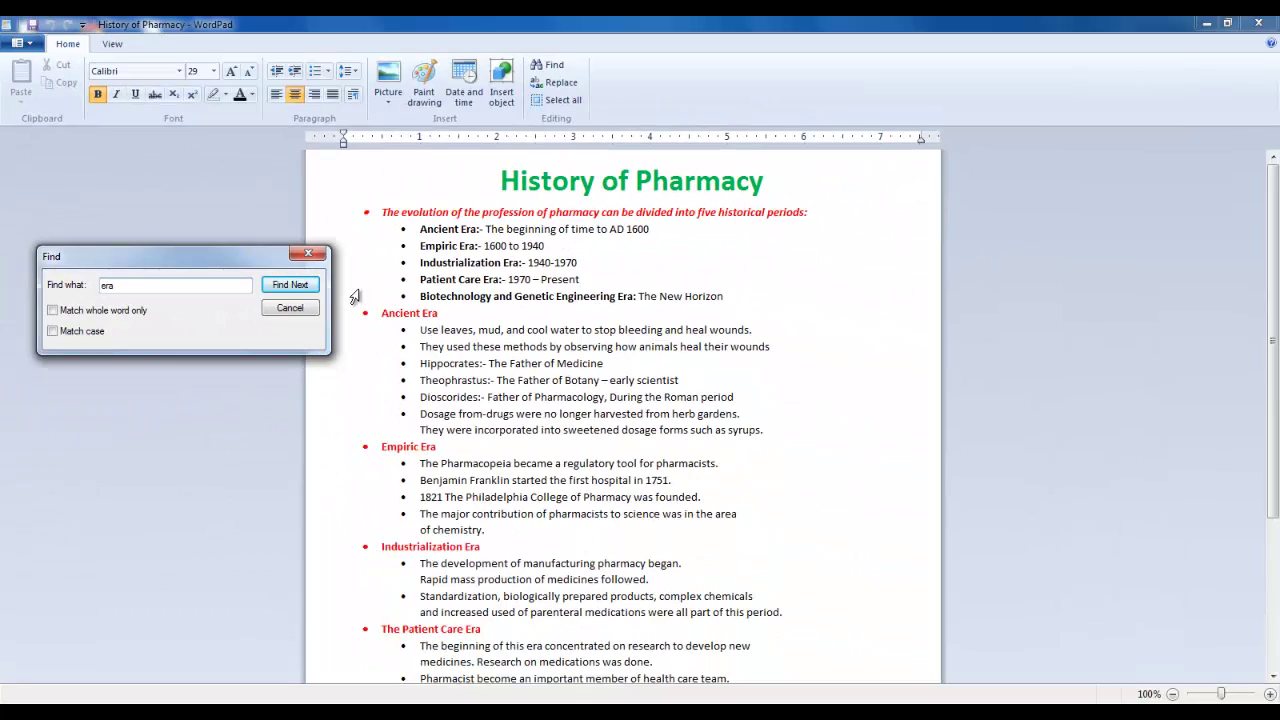
left_click(290, 284)
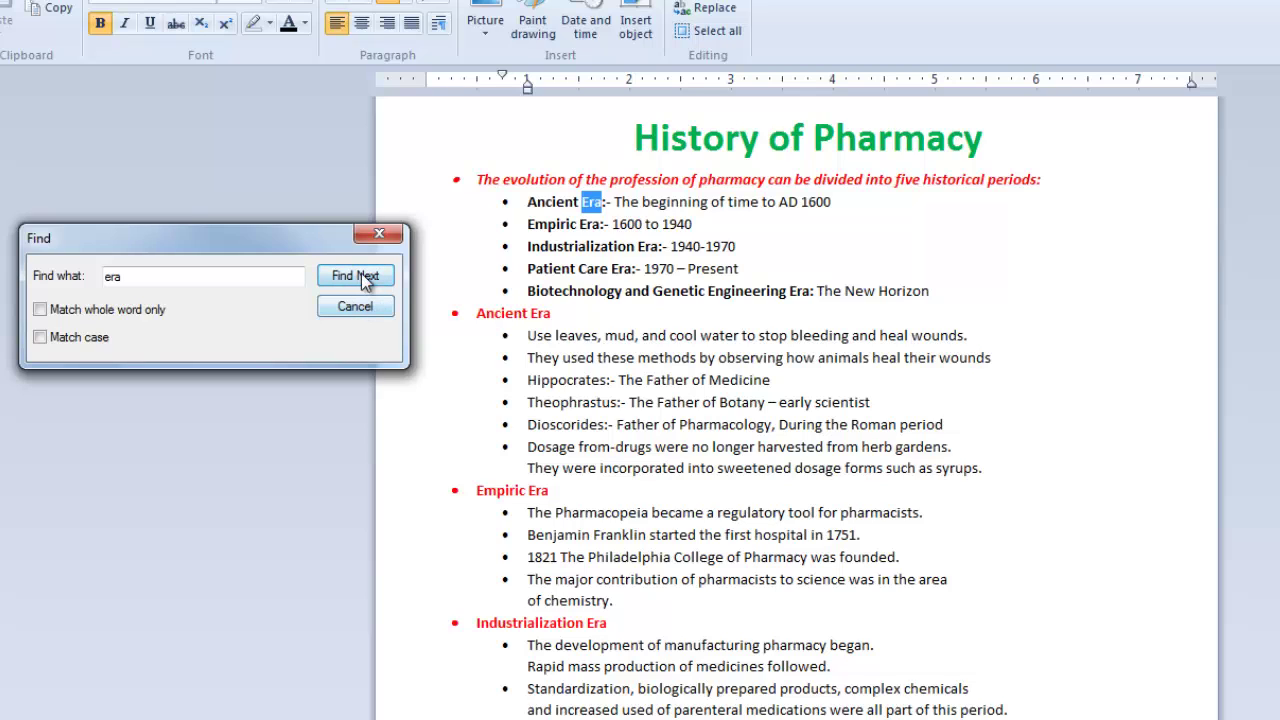
left_click(355, 276)
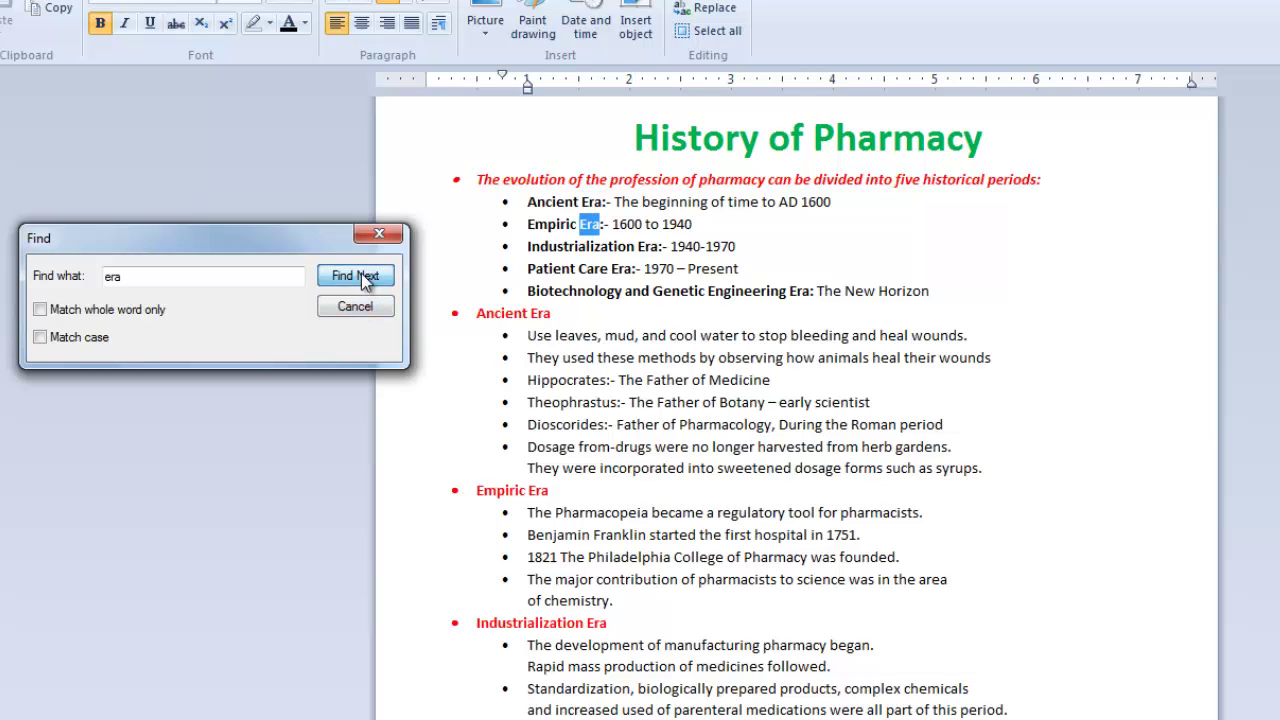
left_click(355, 276)
left_click(365, 280)
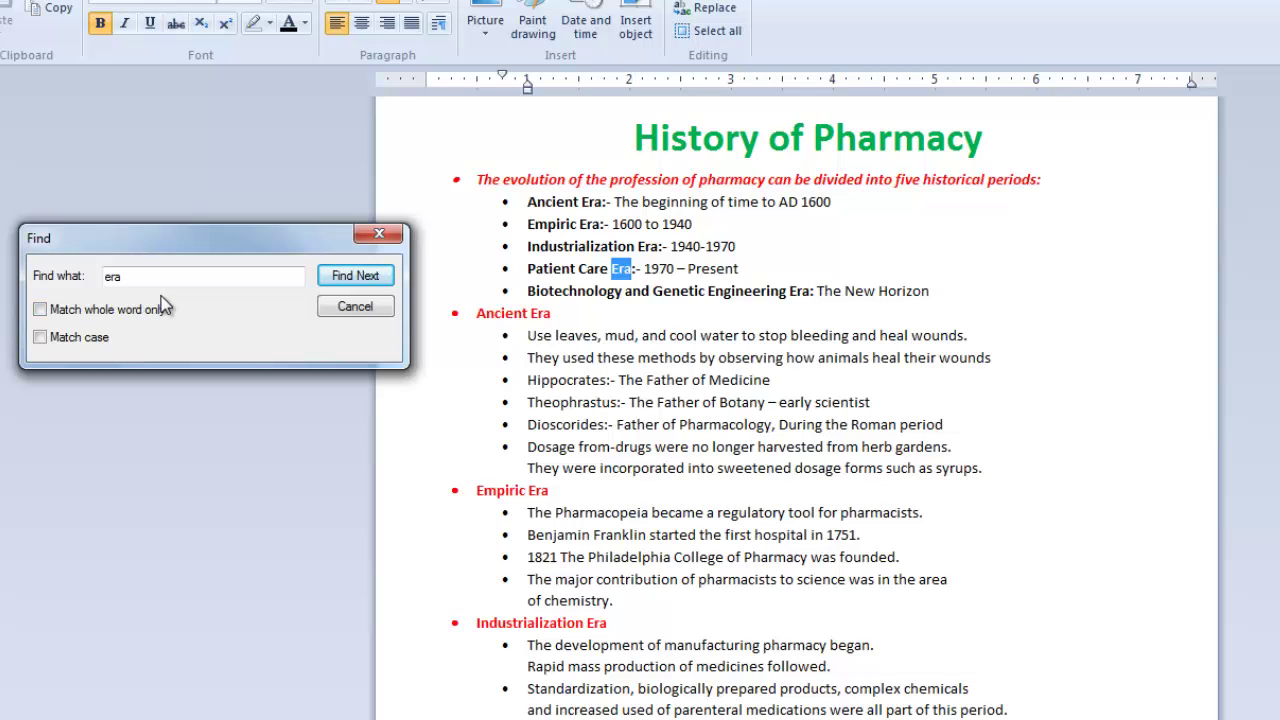
- Replace the search term with 'develop' and find its first two matches
double_click(112, 277)
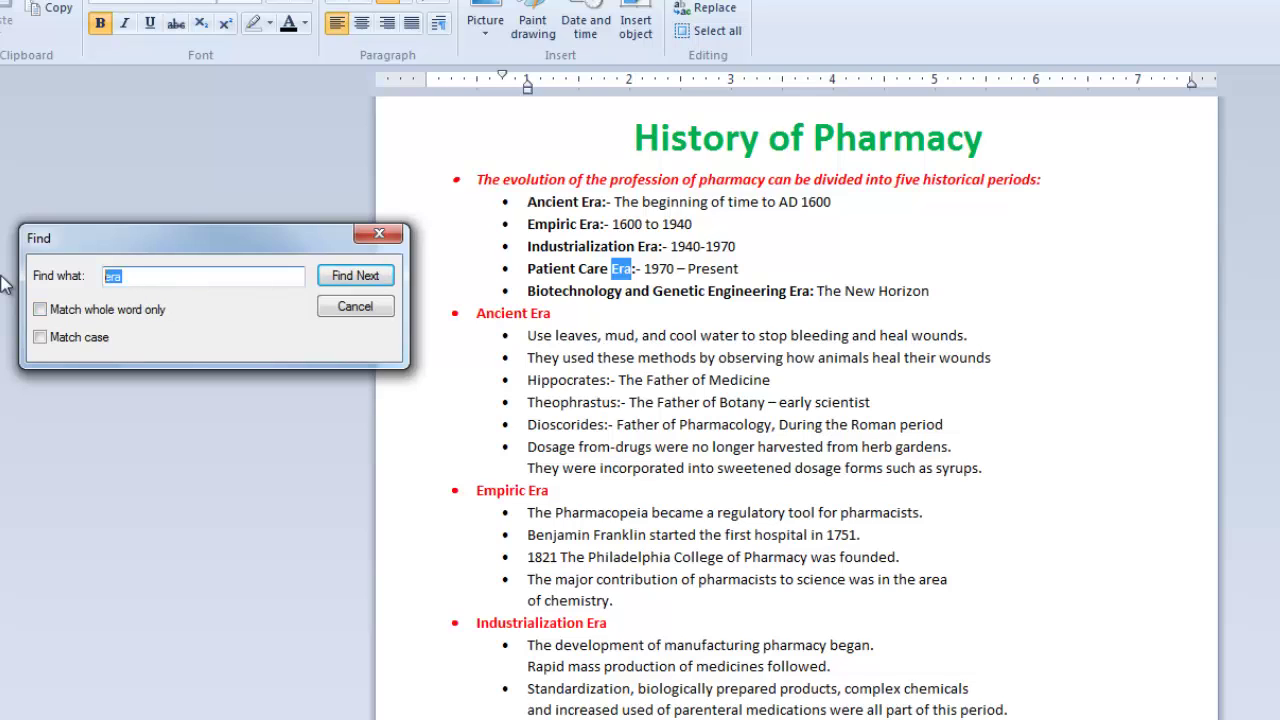
type("develop")
left_click(363, 280)
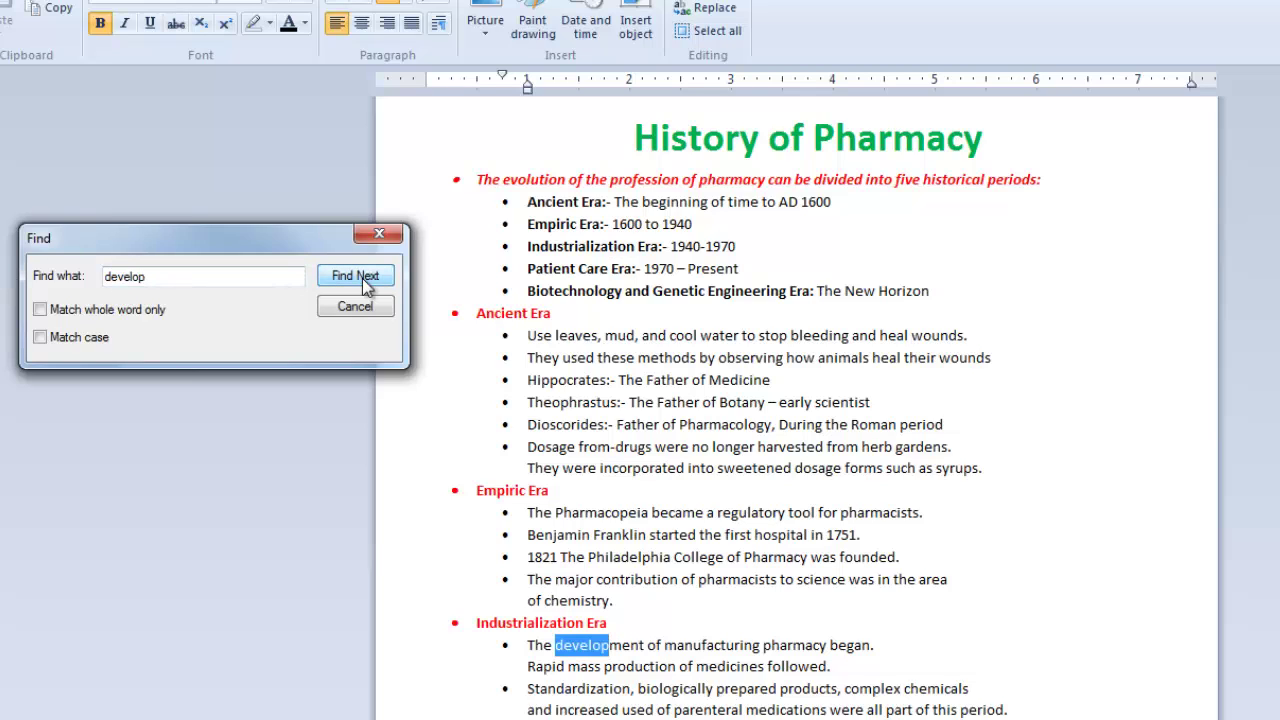
left_click(366, 285)
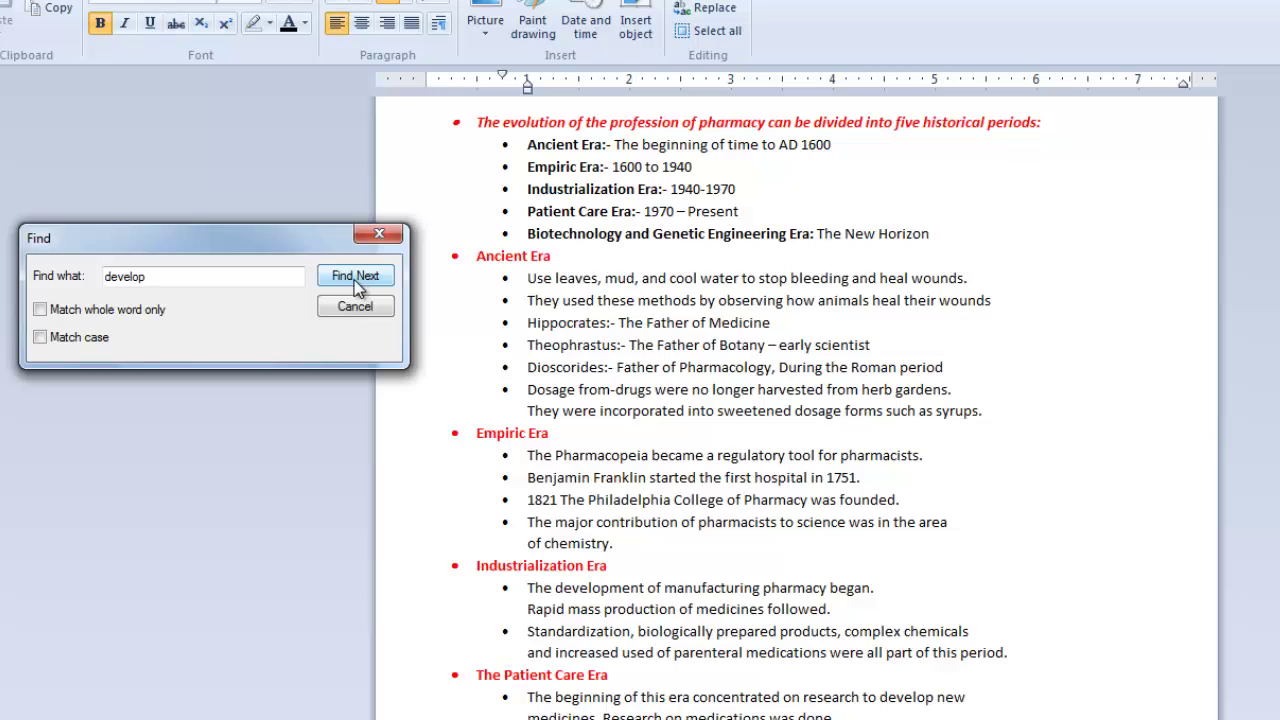
- Repeat the 'develop' search with Match whole word only until finished, dismissing the message
left_click(41, 310)
left_click(327, 273)
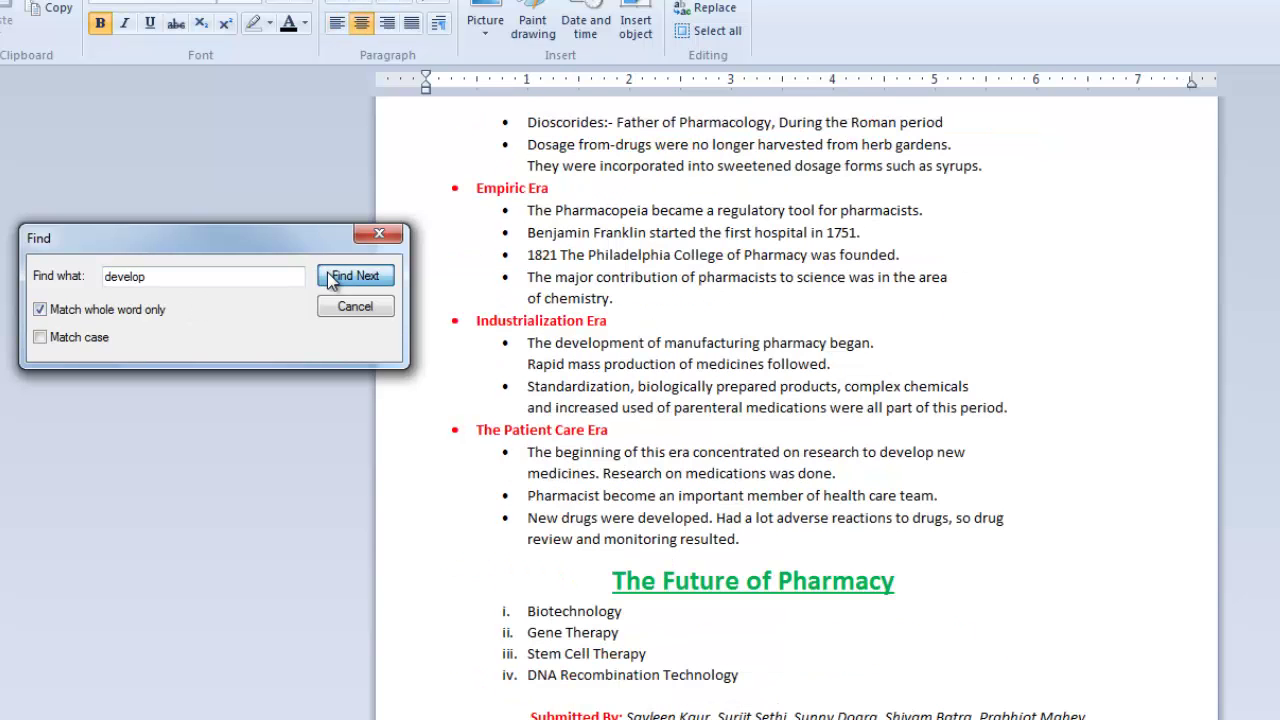
left_click(327, 272)
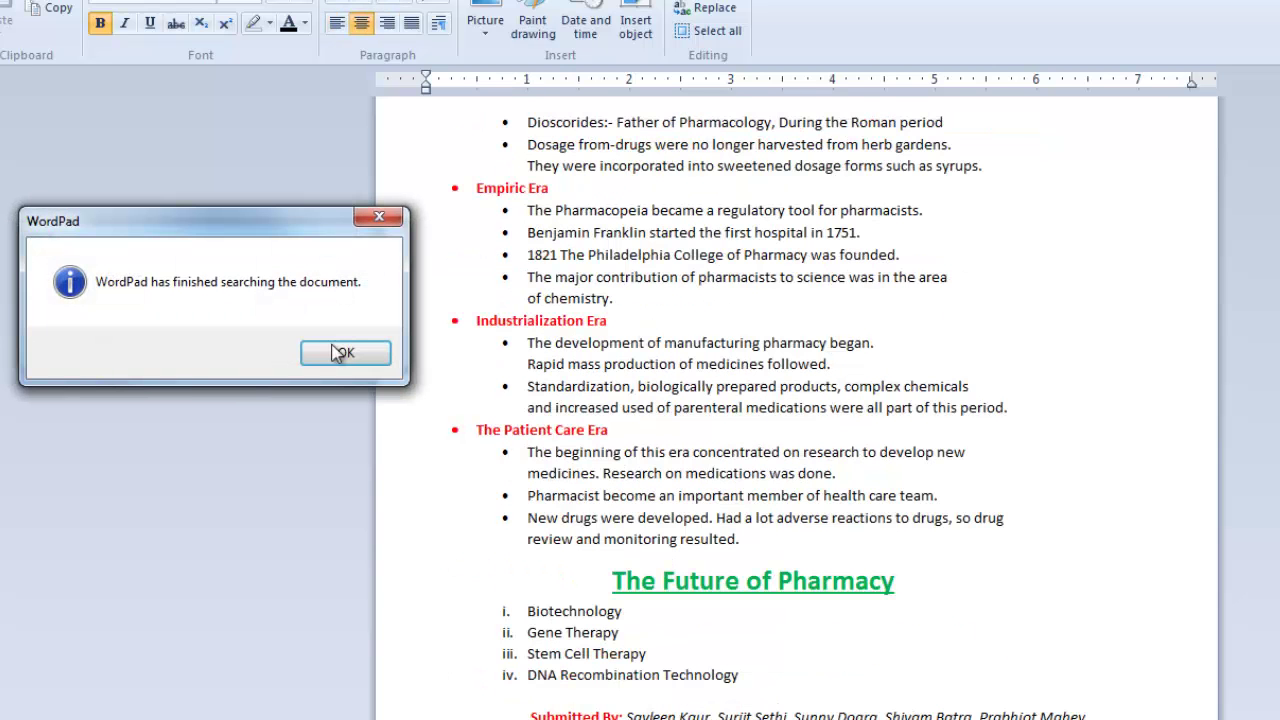
left_click(343, 356)
- From the top of the document, find 'Develop' with Match case on, landing in the pamphlet credit line
key("ctrl+Home")
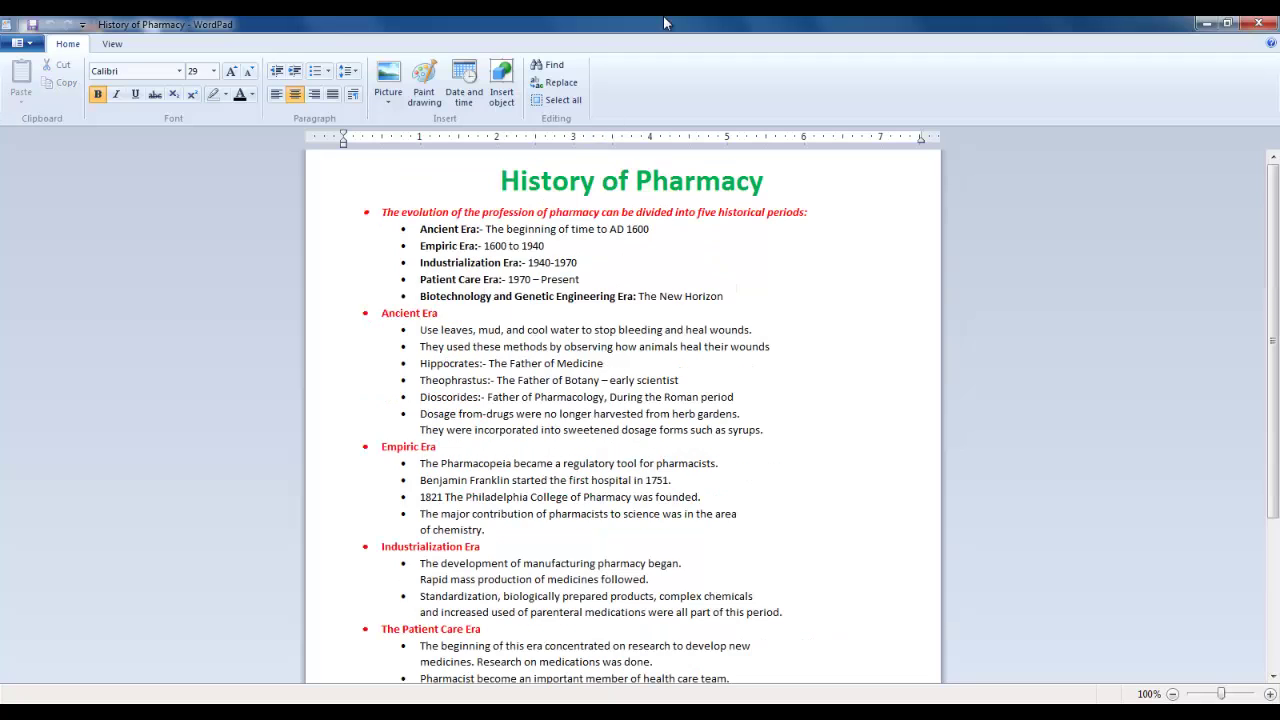
left_click(550, 64)
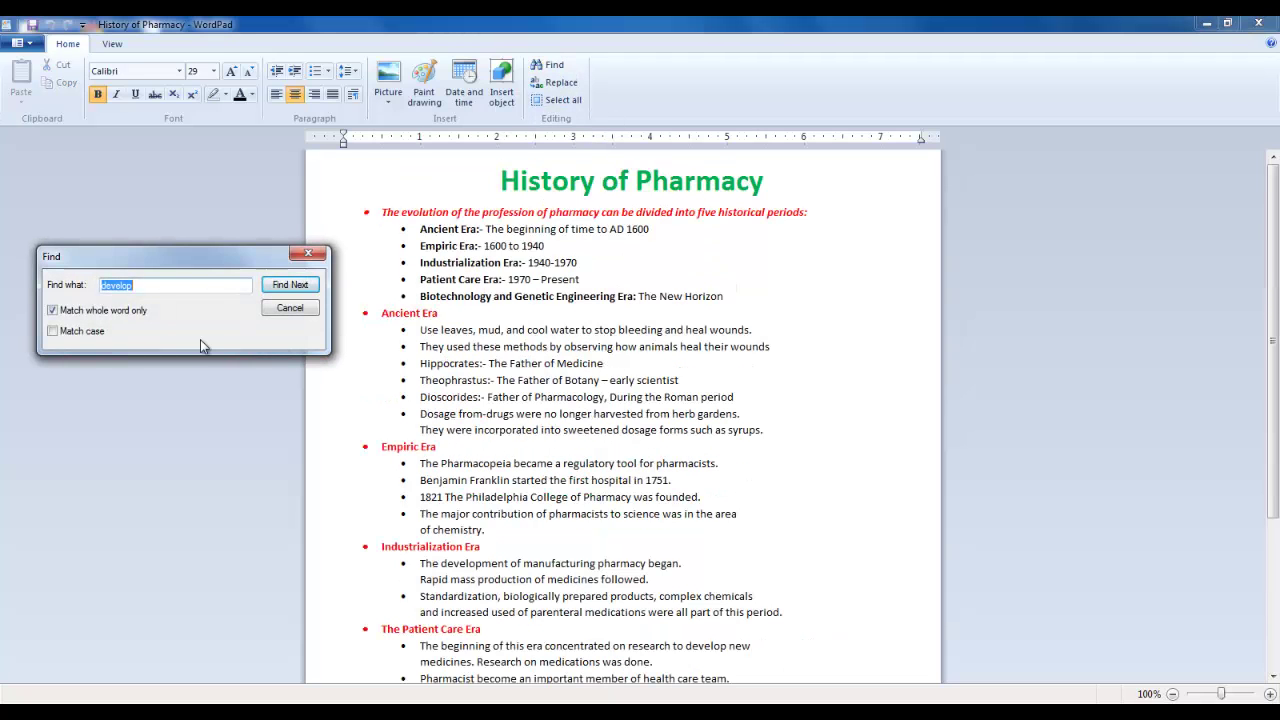
type("Develop")
left_click(82, 335)
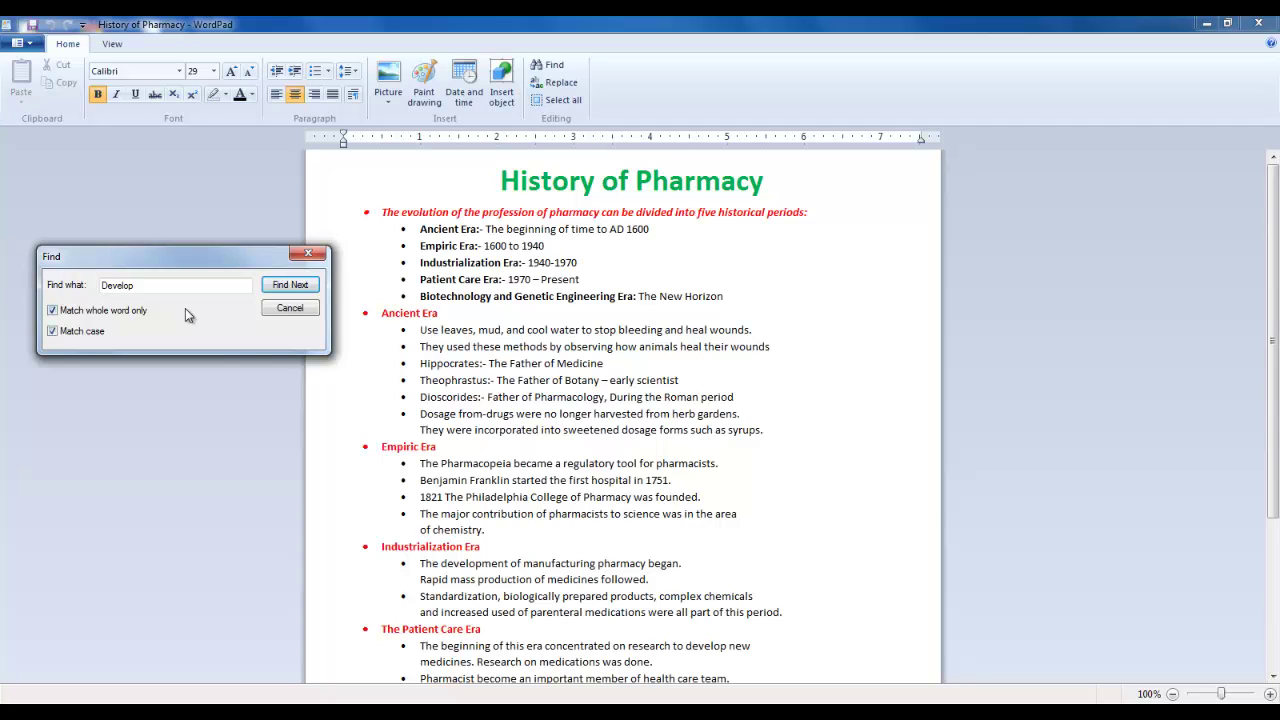
left_click(288, 287)
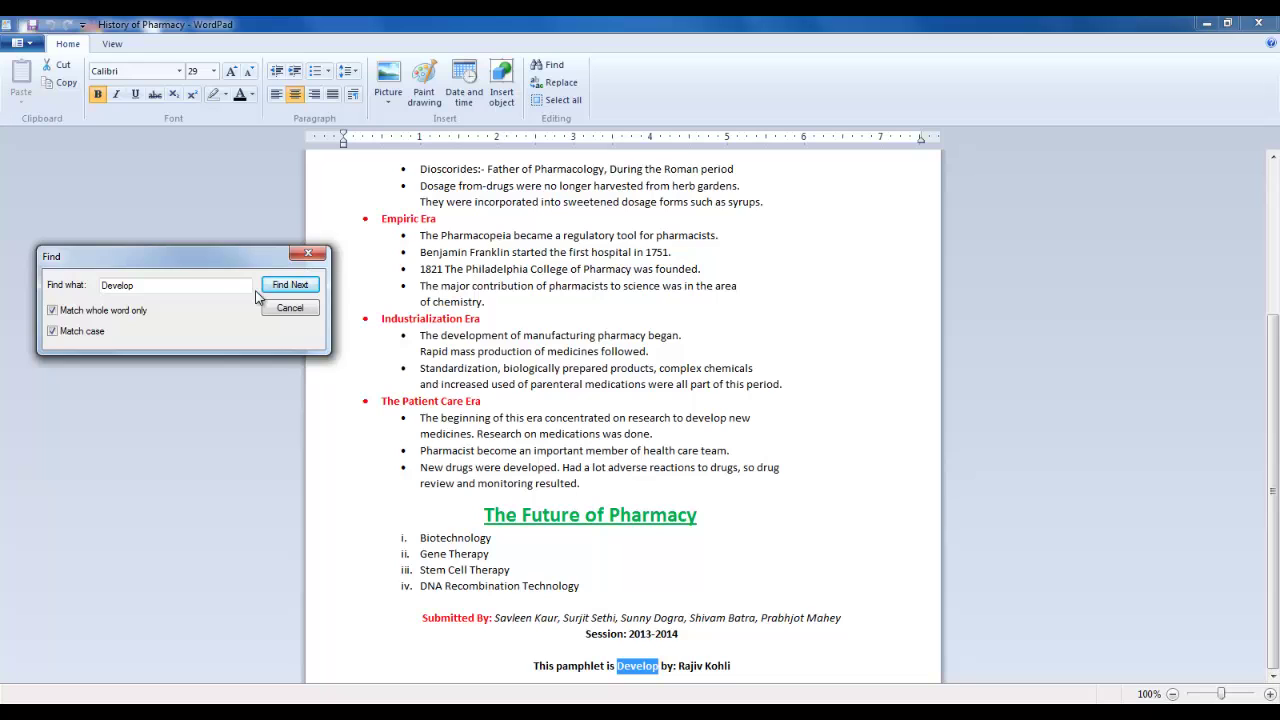
- Set up Replace to change 'Era' to 'Time', matching whole word and case
key("Escape")
key("ctrl+Home")
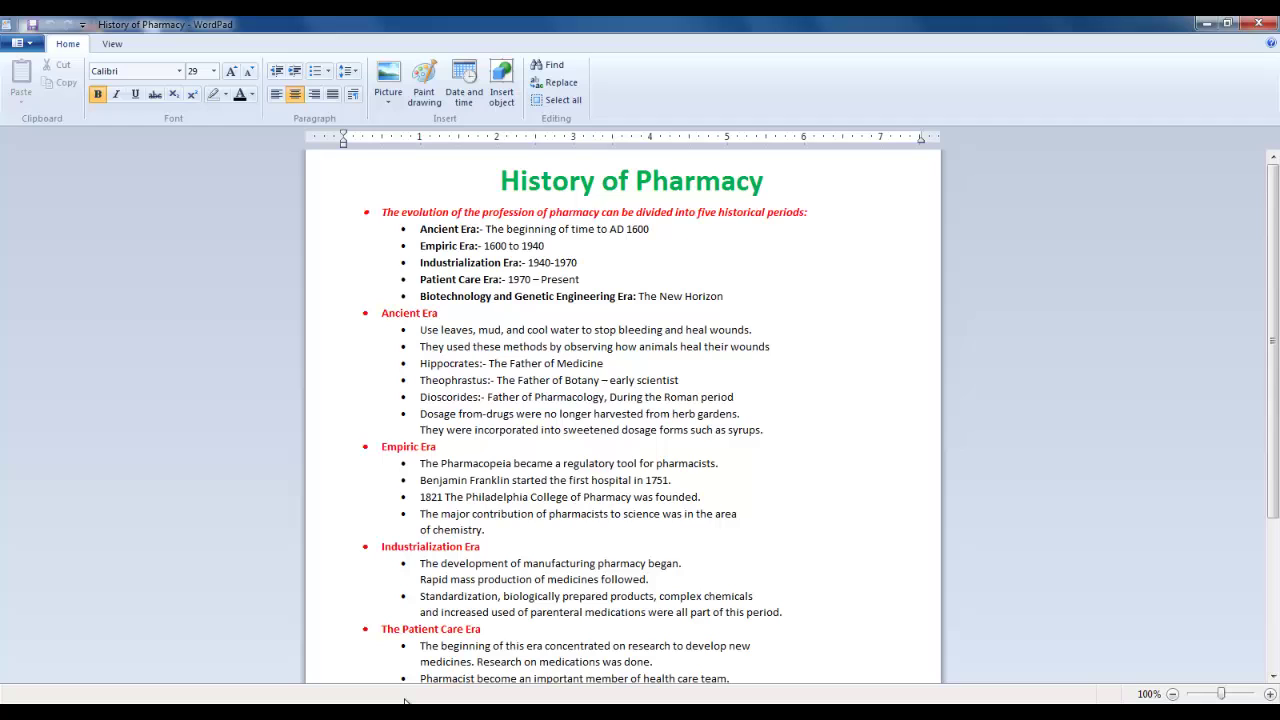
left_click(570, 84)
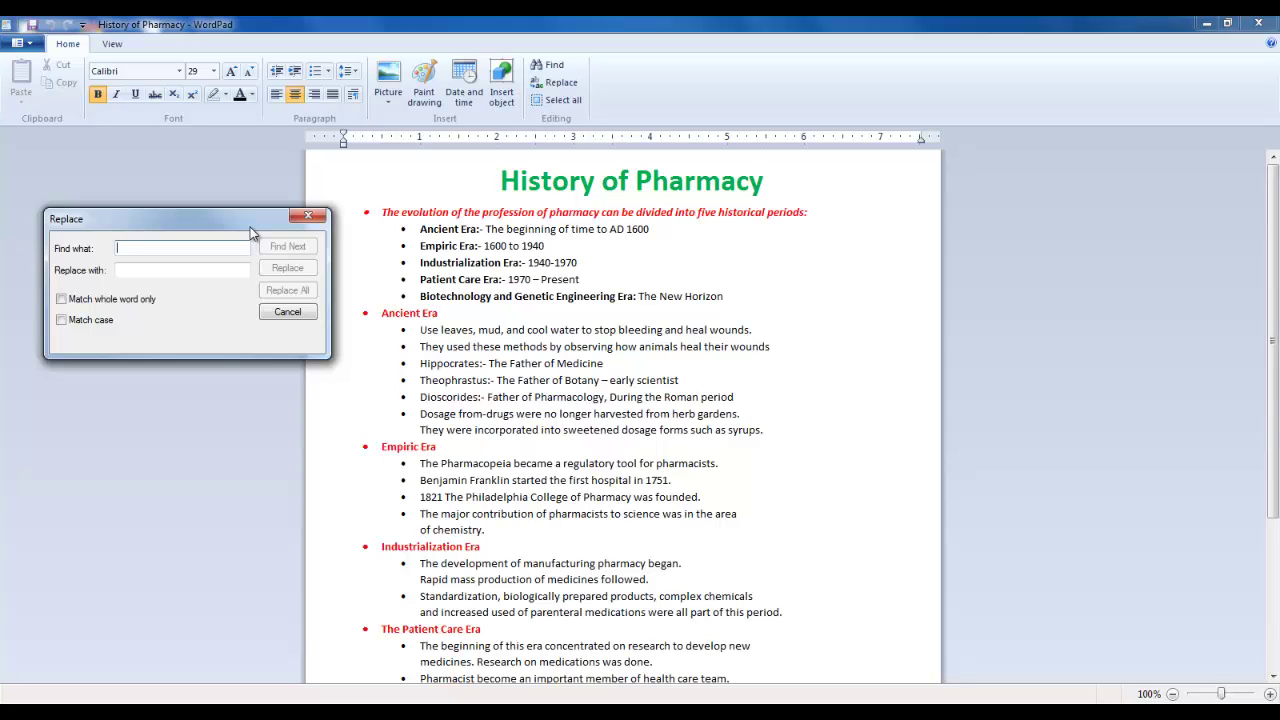
type("Era")
left_click(193, 269)
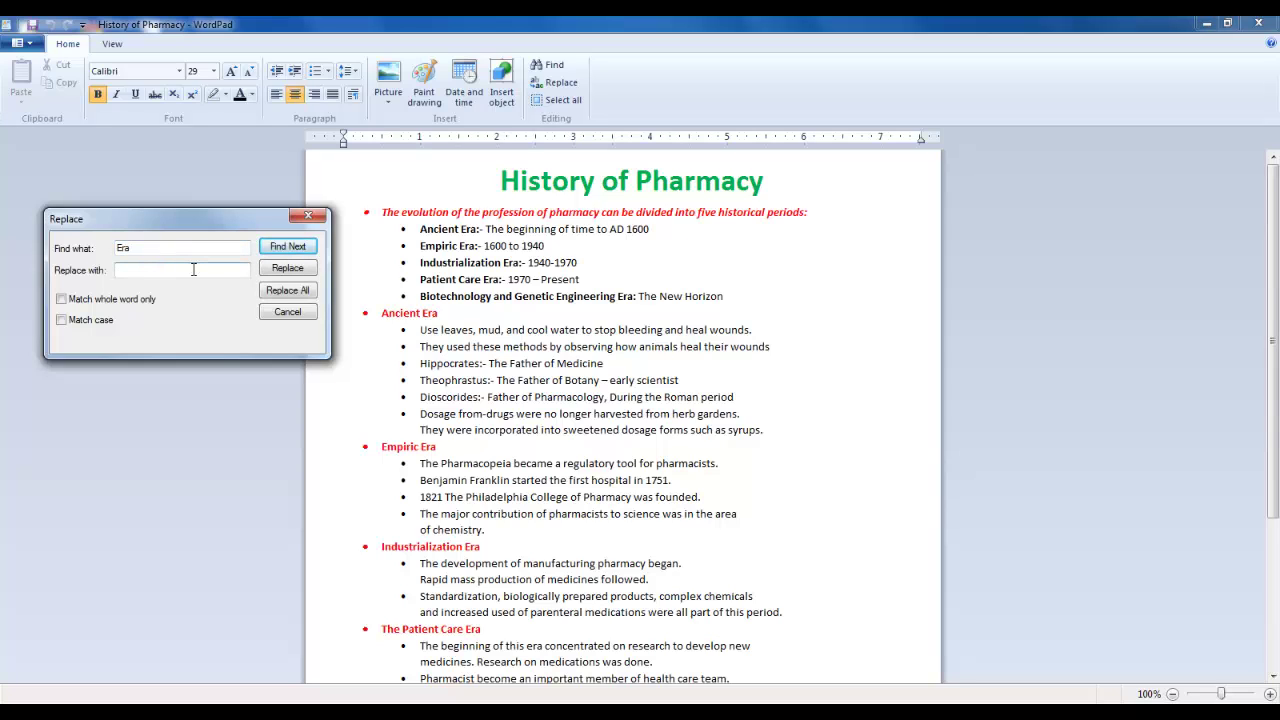
type("Time")
left_click(78, 302)
left_click(79, 326)
- Replace every 'Era' with 'Time', dismiss the finished message and close Replace
left_click(280, 252)
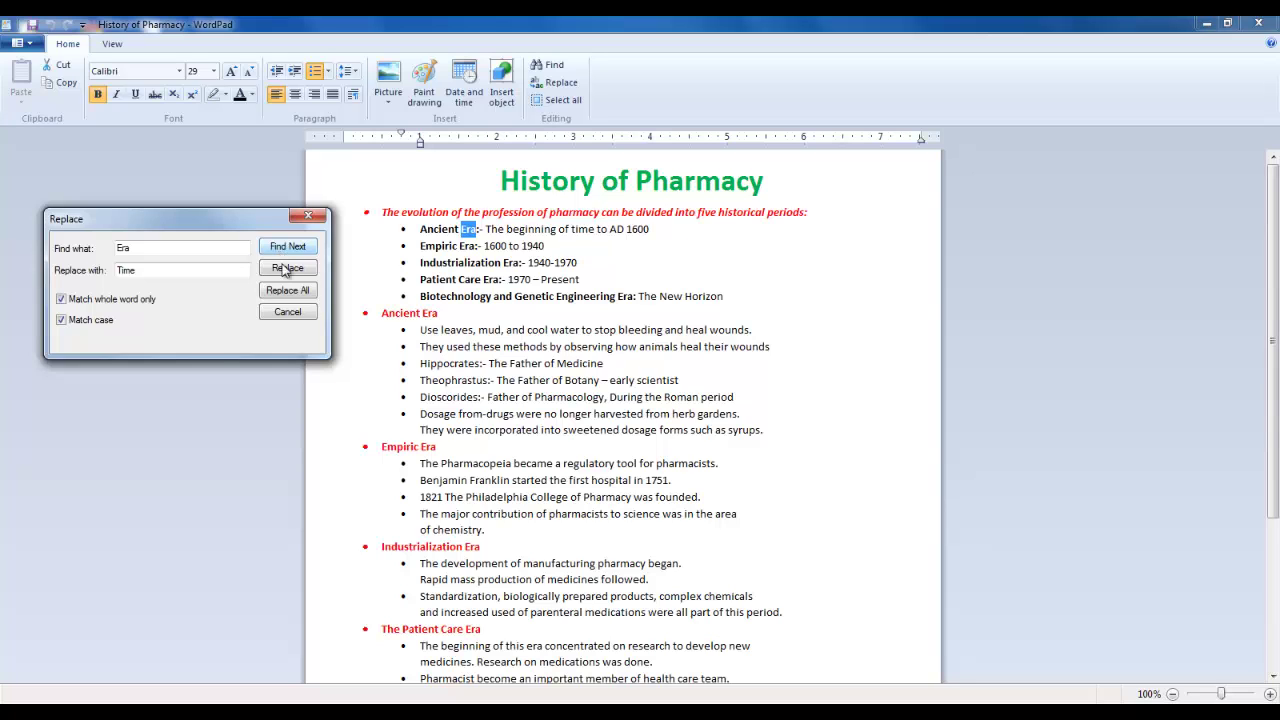
left_click(285, 269)
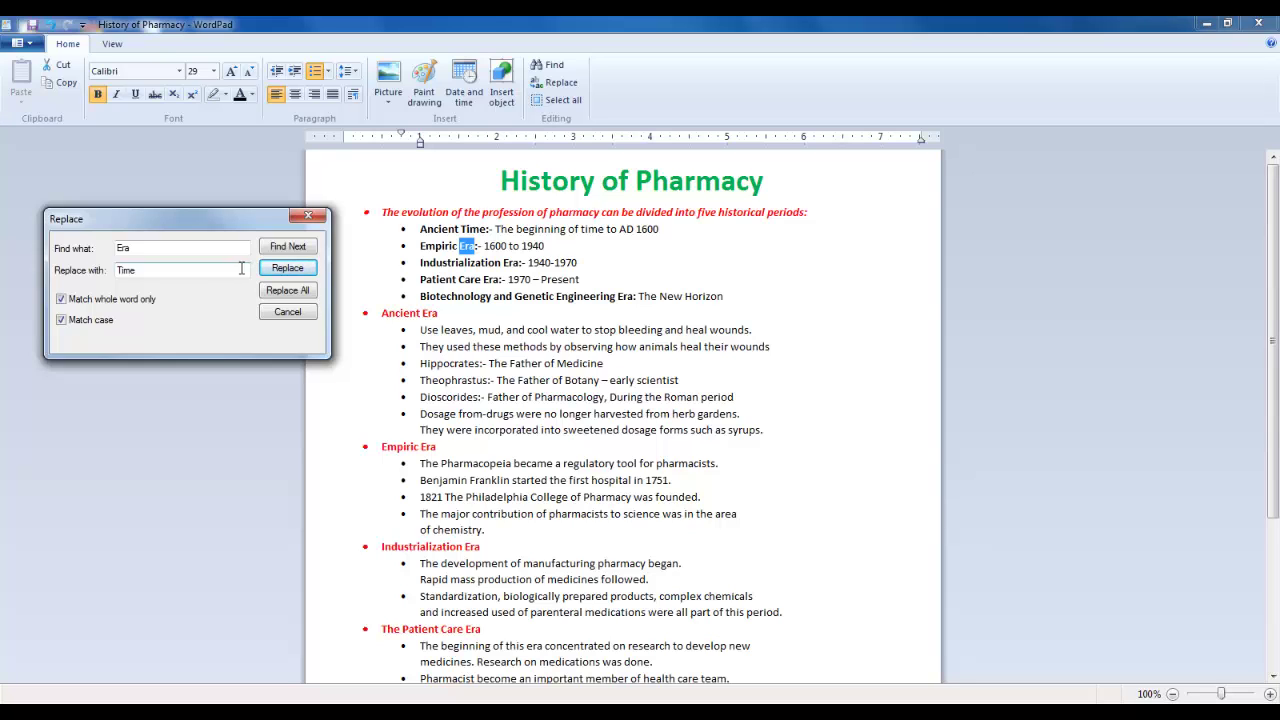
left_click(286, 291)
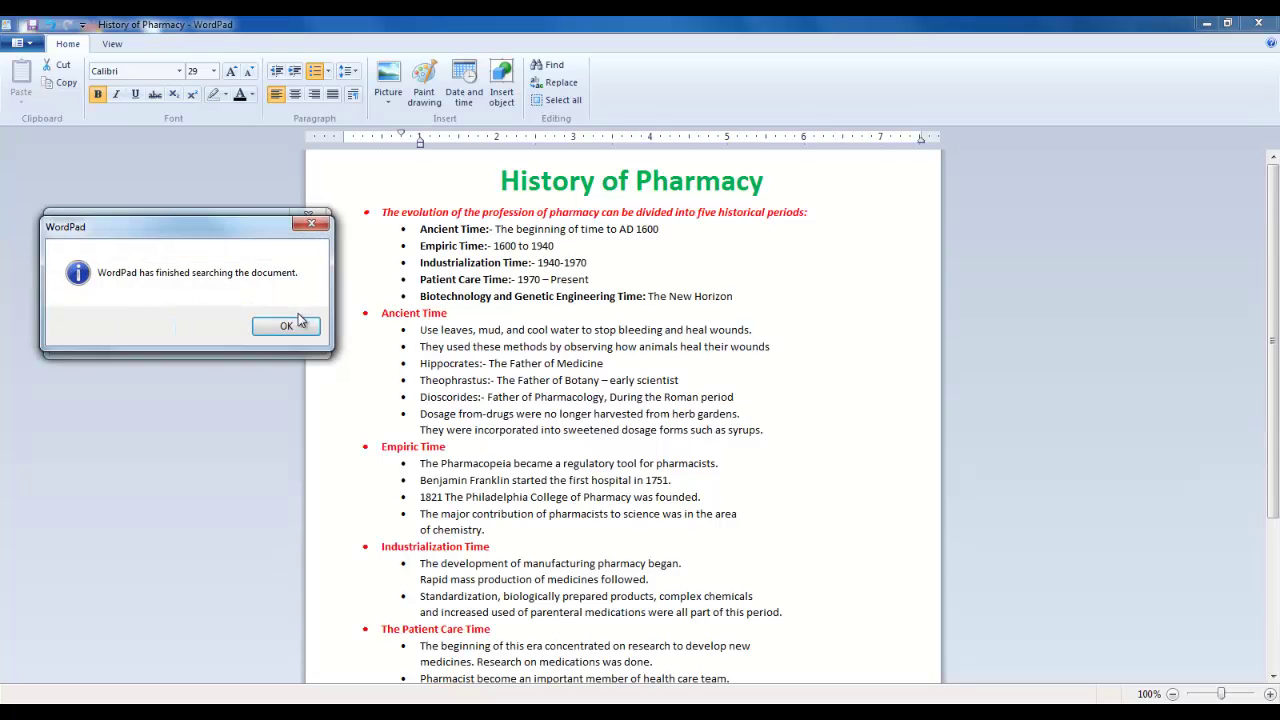
left_click(290, 328)
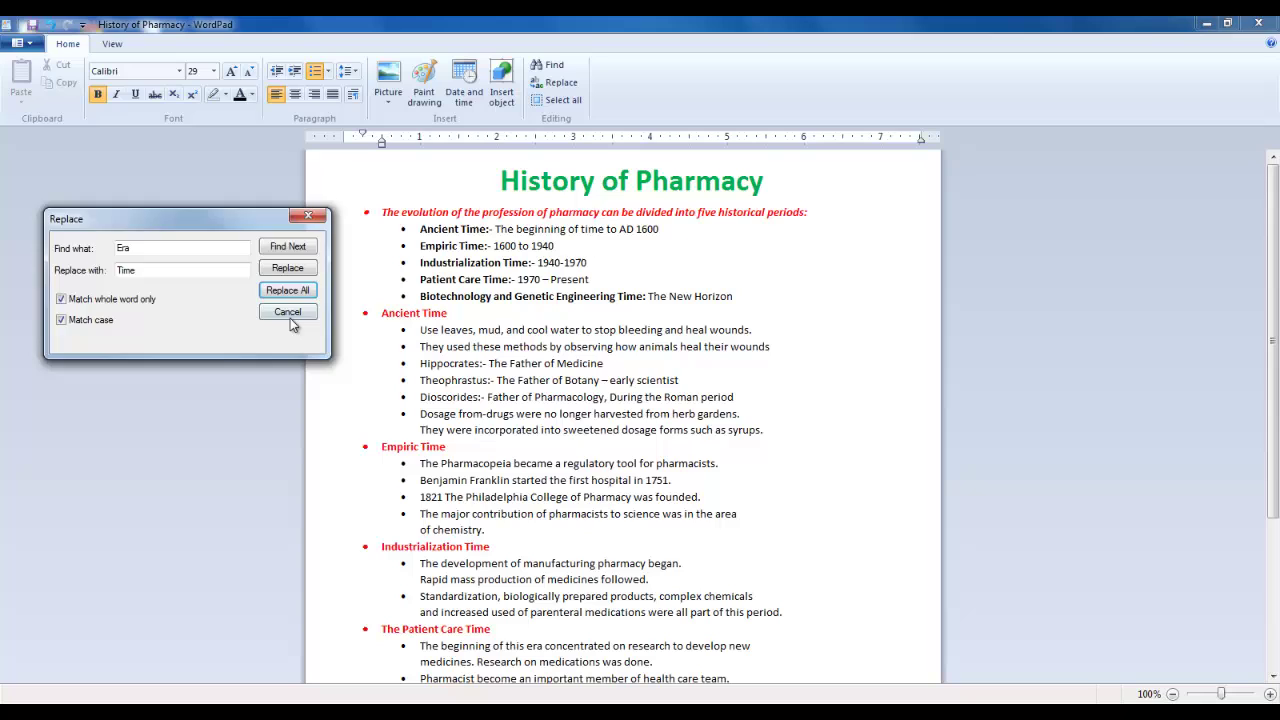
left_click(289, 314)
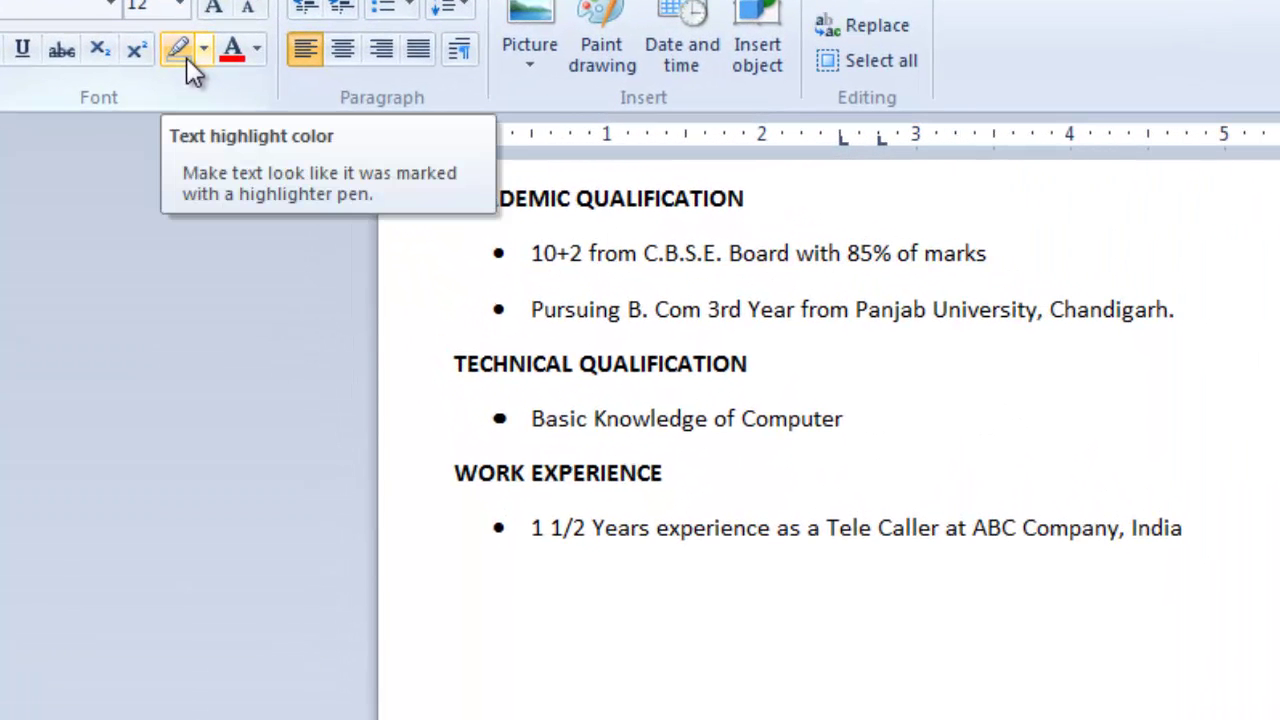
- Give the ACADEMIC QUALIFICATION heading a black text highlight, replacing an initial red one
left_click_drag(458, 198, 700, 185)
left_click(204, 49)
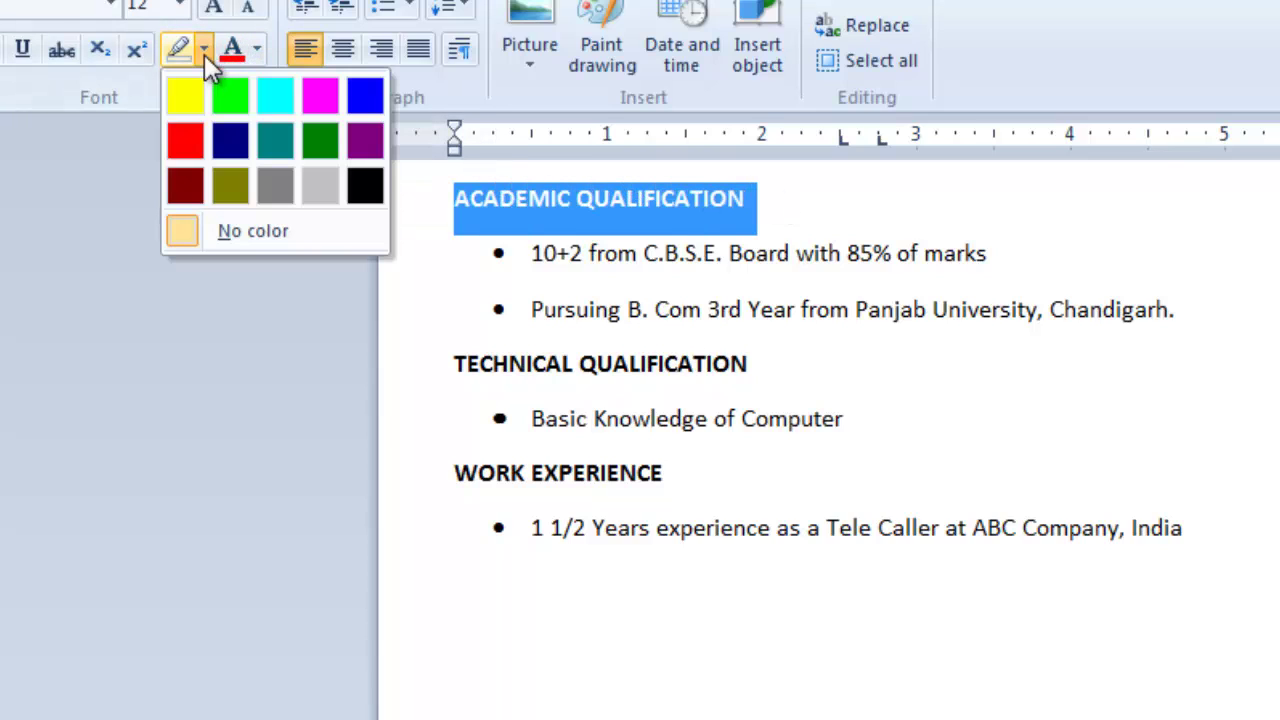
left_click(197, 146)
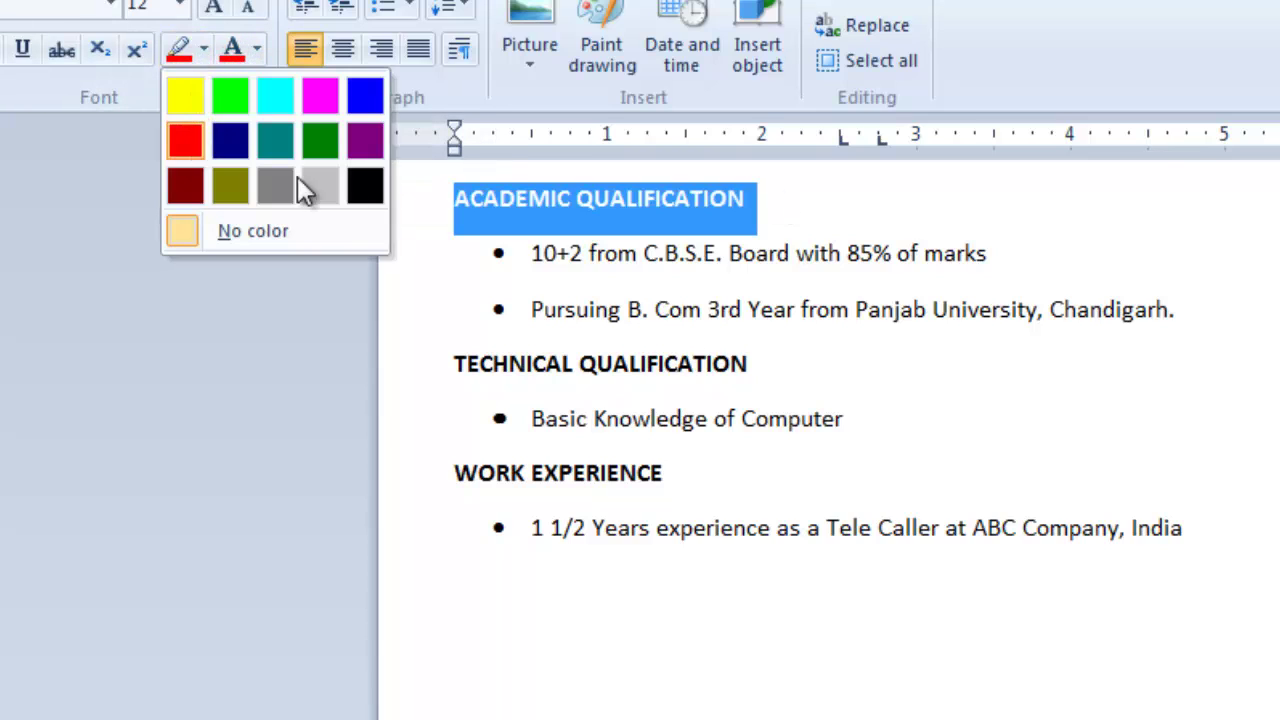
left_click(772, 201)
left_click(437, 208)
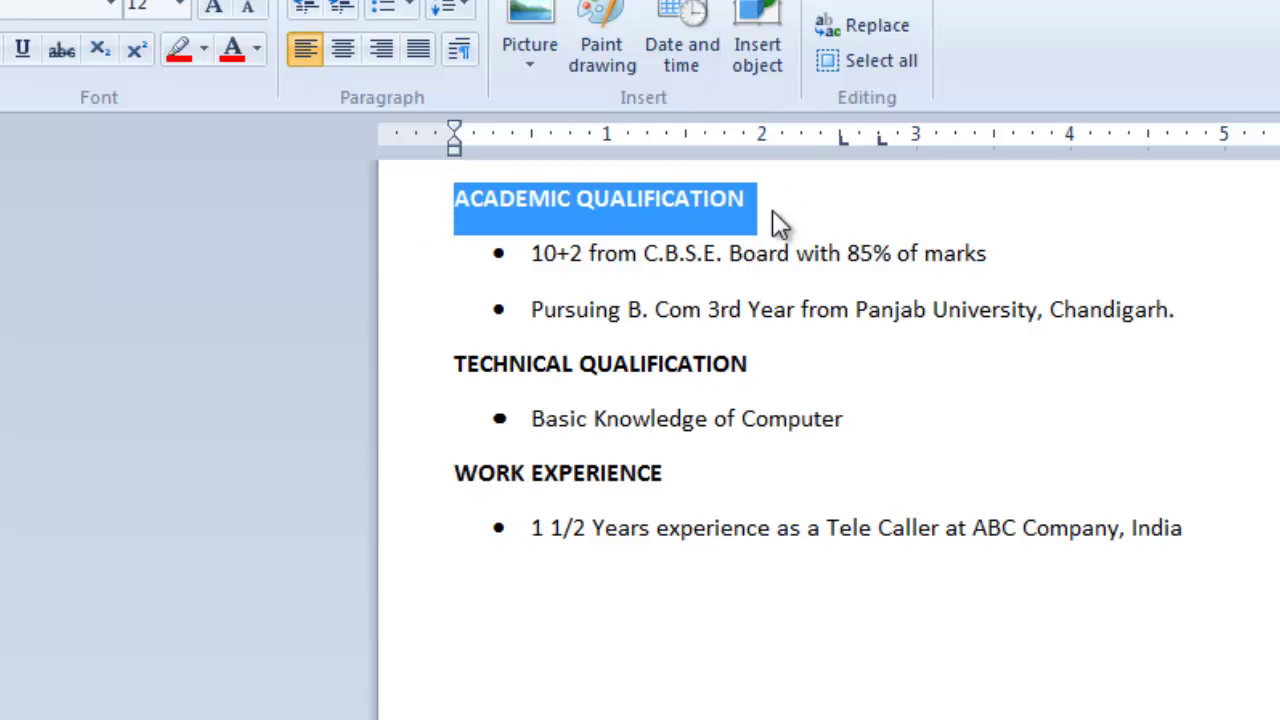
left_click(204, 49)
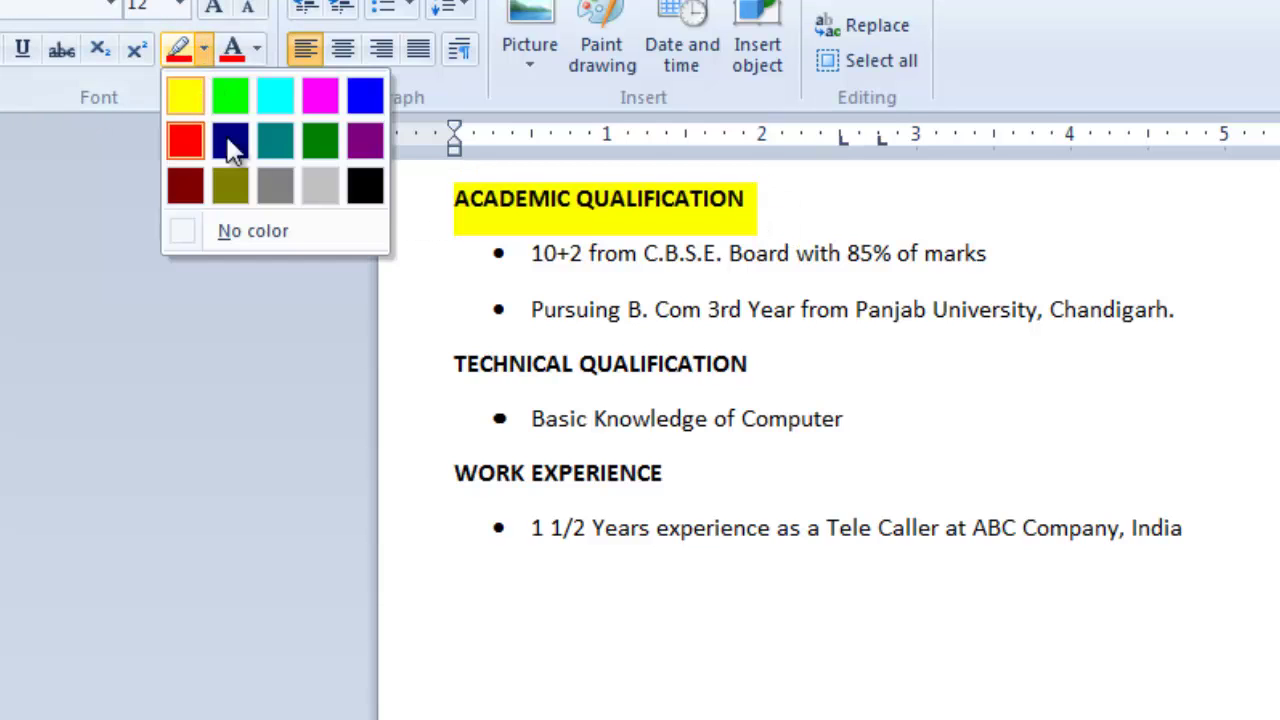
left_click(365, 186)
left_click(851, 200)
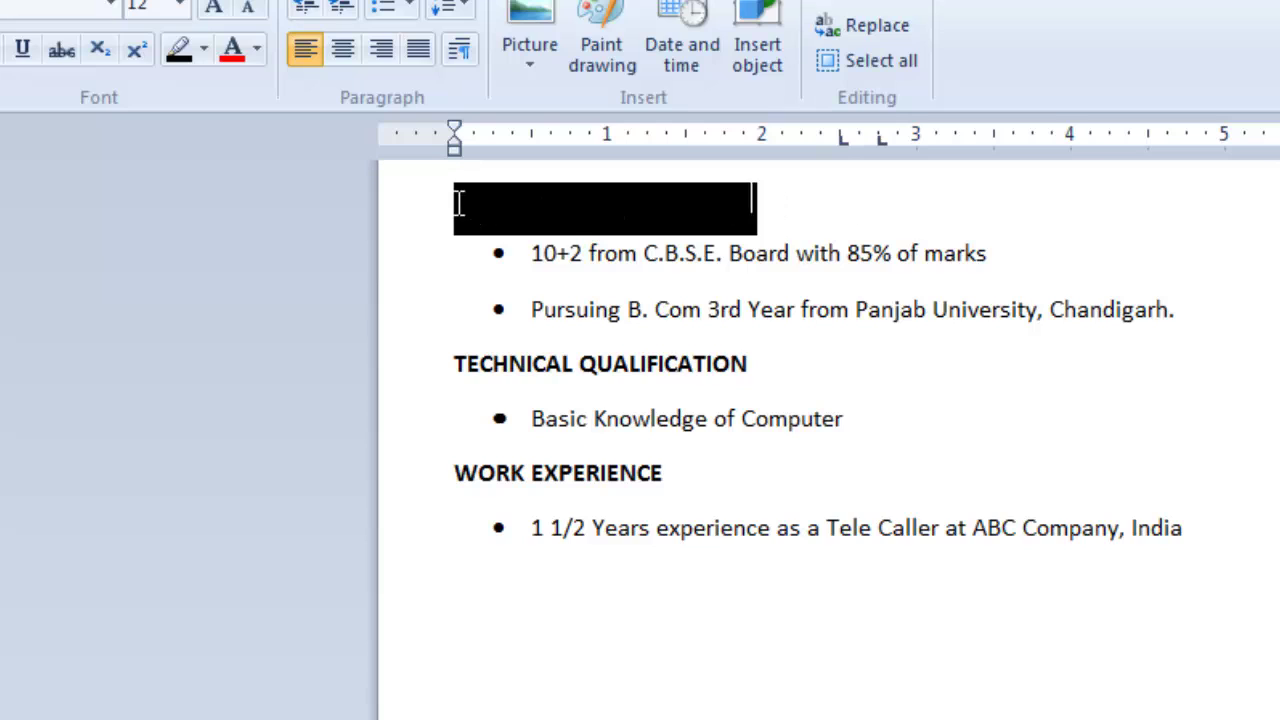
- Make the heading text white, then add a tab after TECHNICAL QUALIFICATION
left_click_drag(457, 207, 866, 216)
left_click(257, 49)
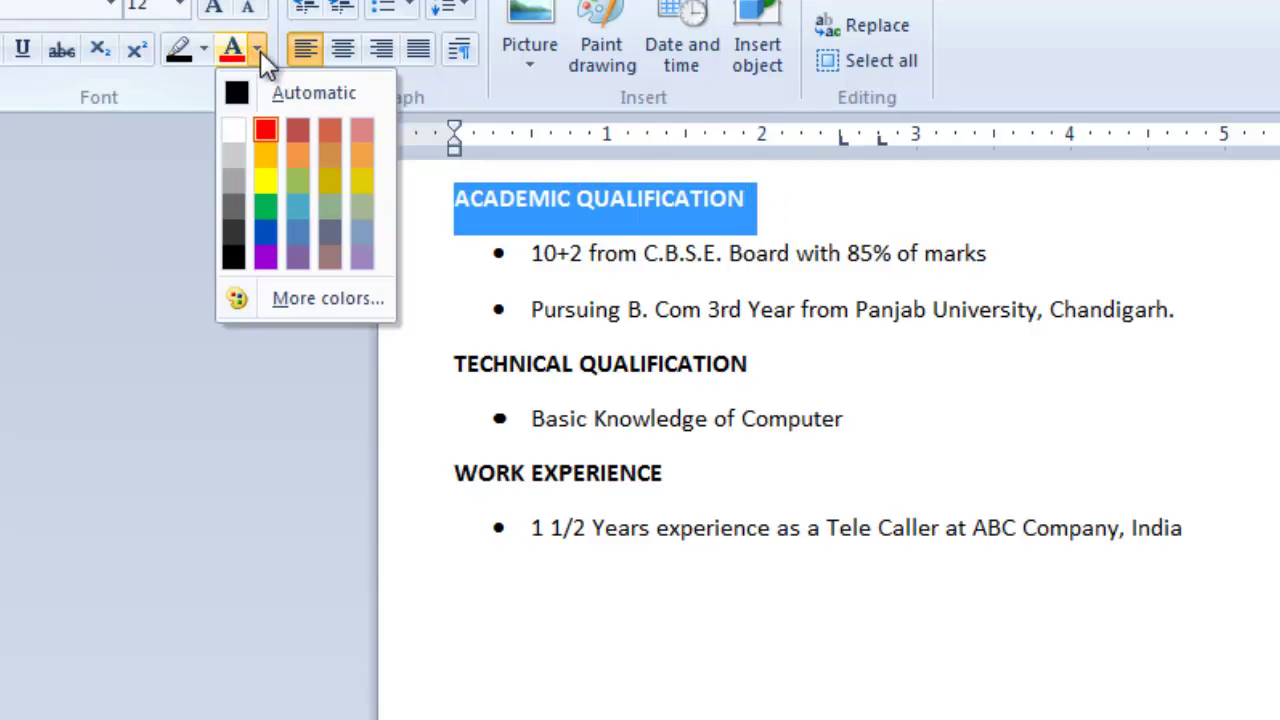
left_click(236, 133)
left_click(836, 206)
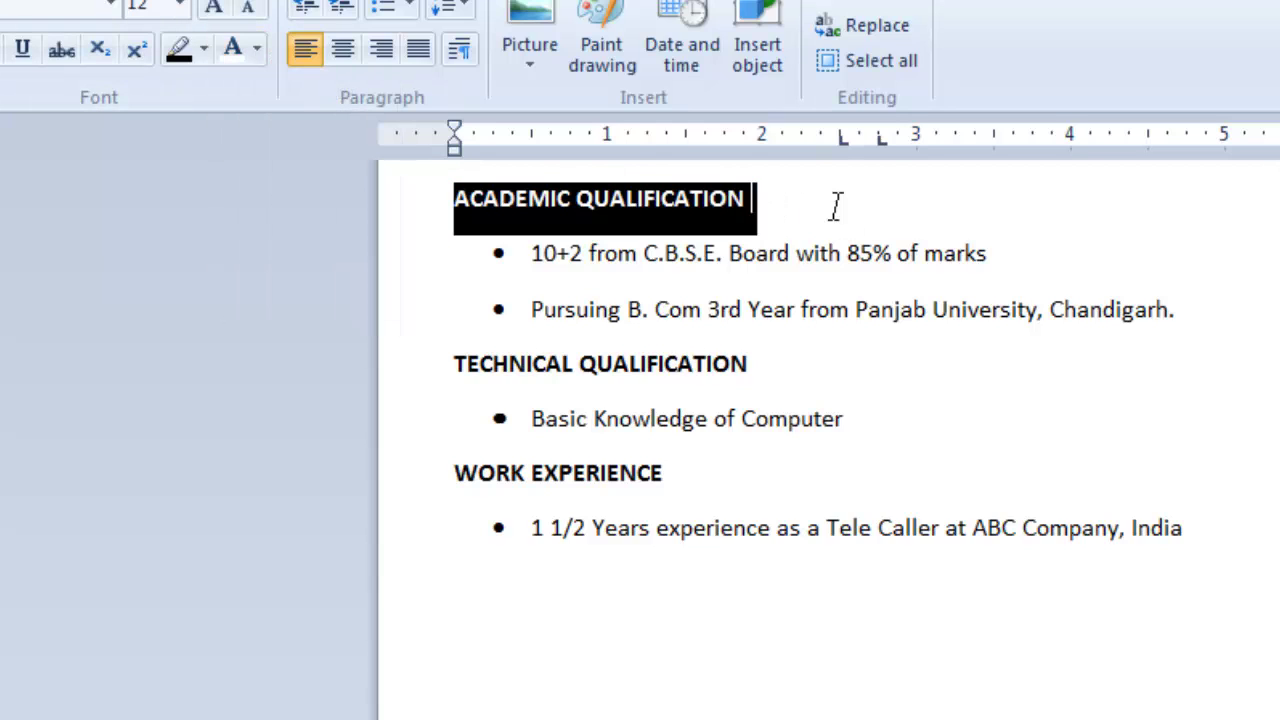
left_click(777, 363)
key("Tab")
key("Tab")
key("Tab")
key("Tab")
key("Tab")
key("Tab")
key("Tab")
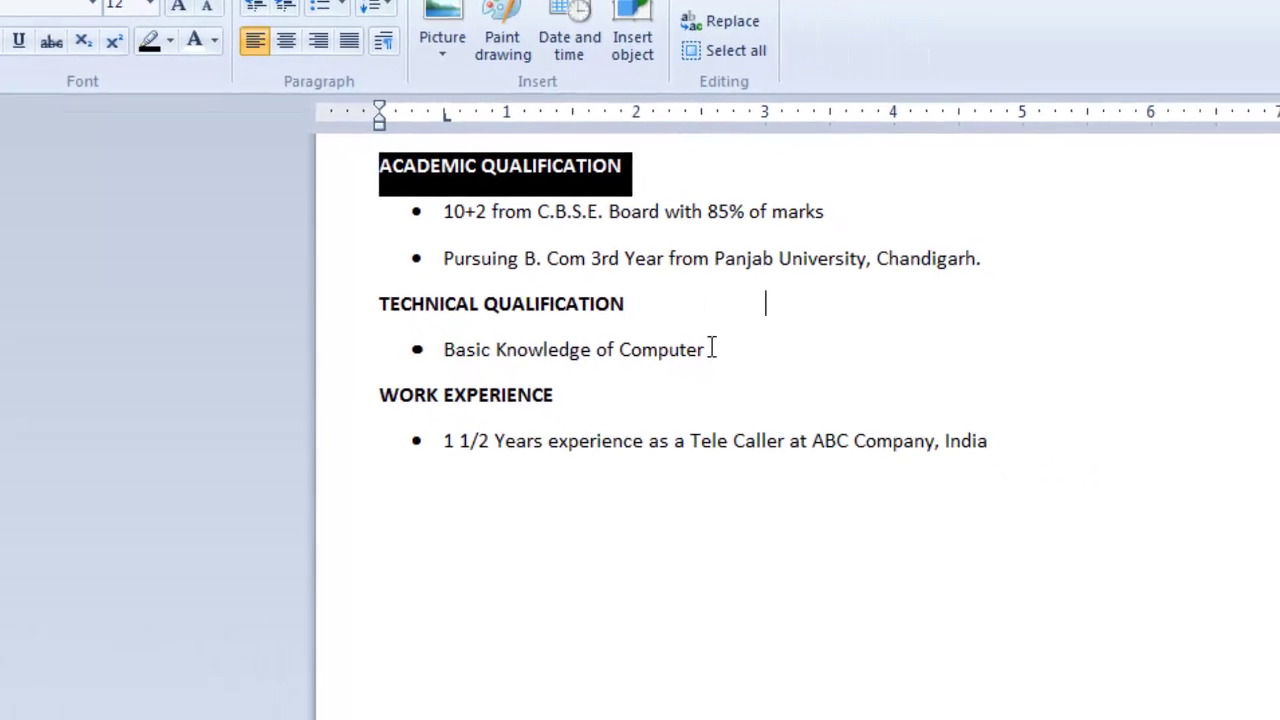
- Extend the TECHNICAL QUALIFICATION line with another tab and highlight the whole line black
key("Tab")
key("Tab")
key("Tab")
key("Tab")
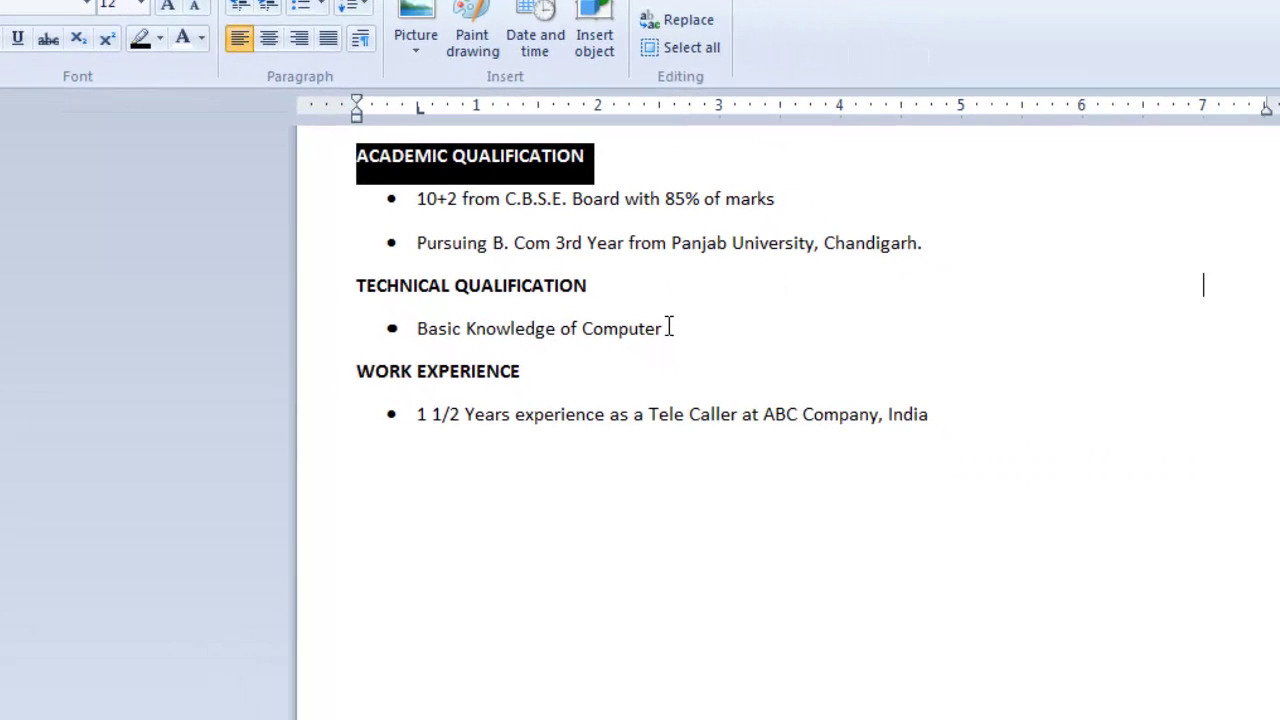
left_click_drag(358, 285, 1243, 276)
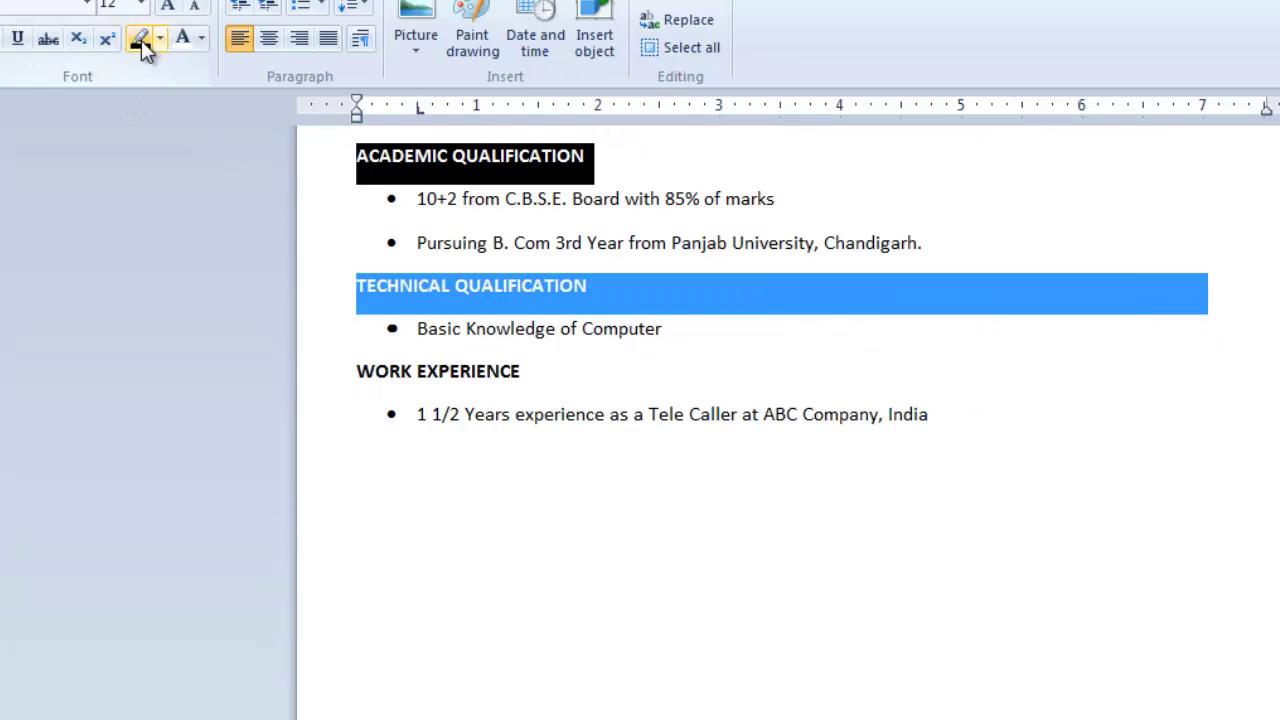
left_click(516, 336)
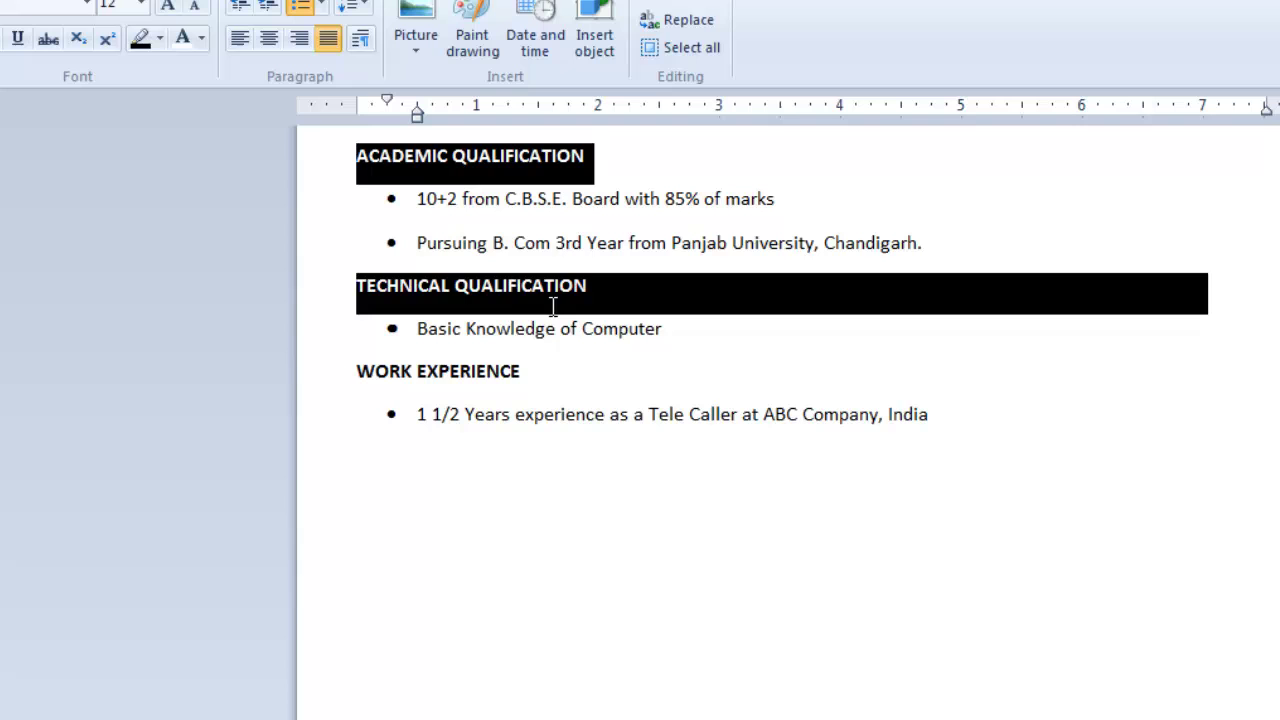
- Superscript the 'rd' in 3rd, and format 1 1/2 with a superscript 1 and a subscript 2
left_click_drag(566, 243, 582, 243)
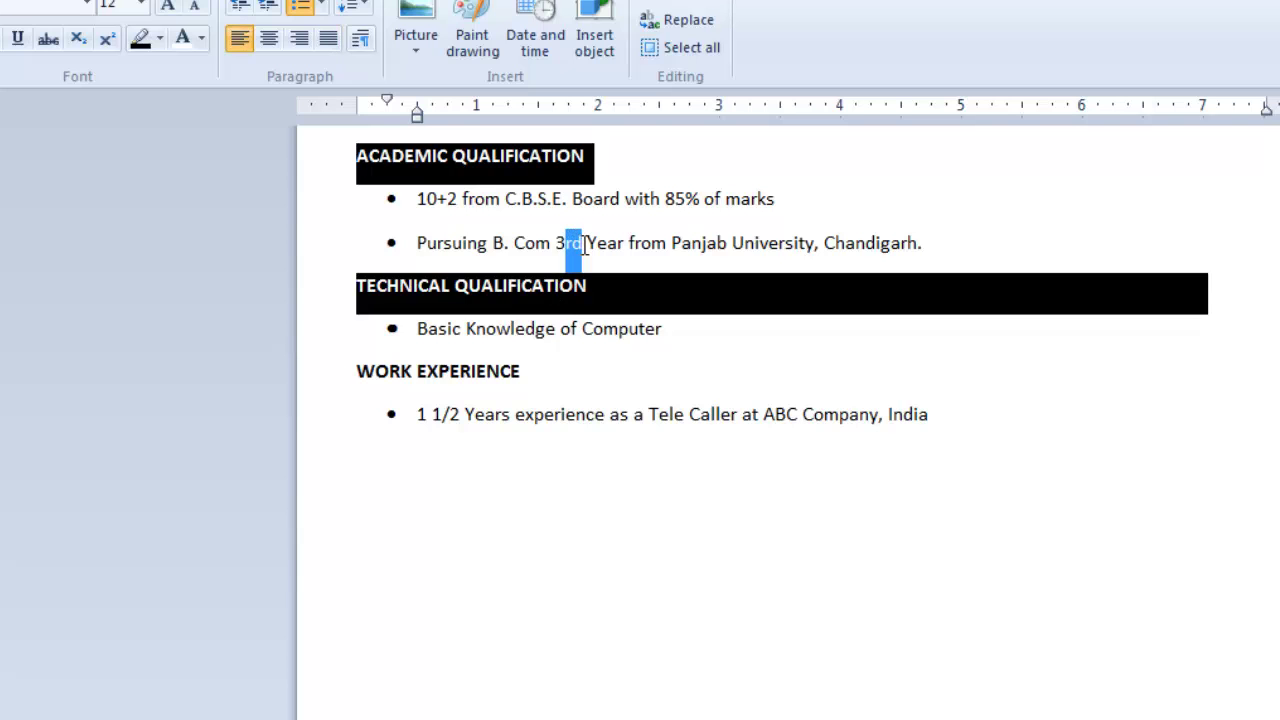
left_click(107, 40)
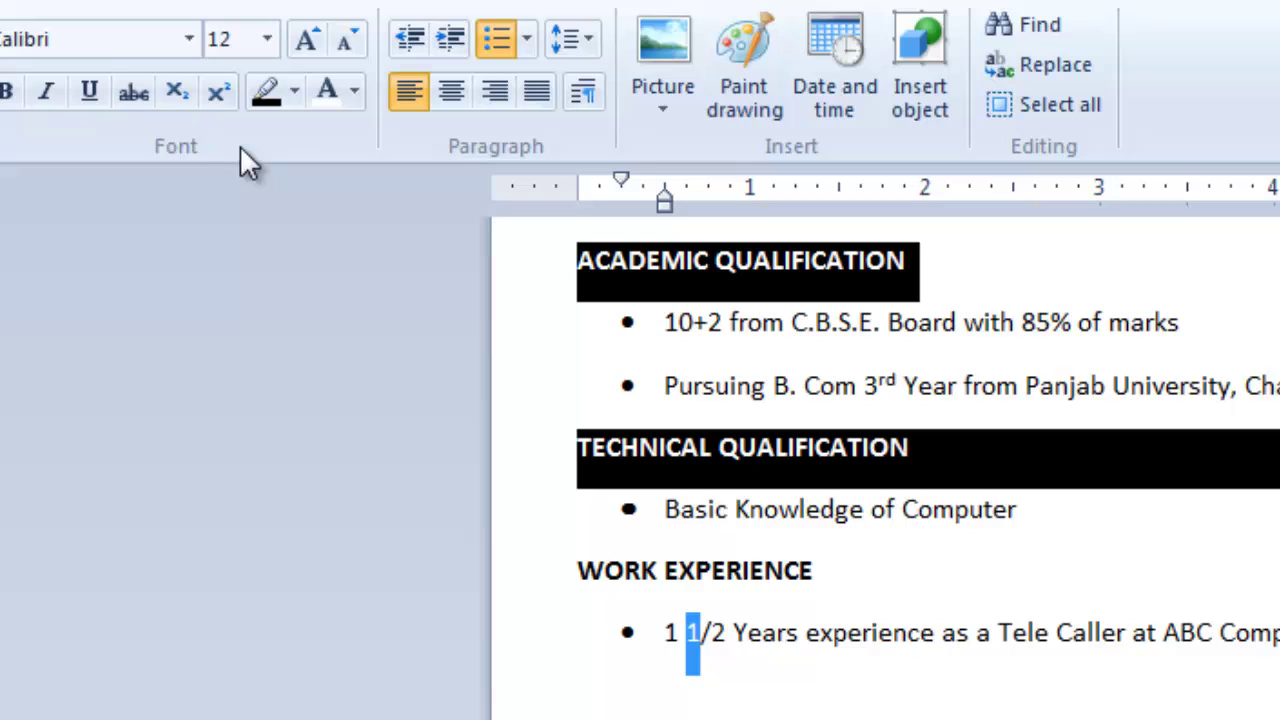
left_click(214, 93)
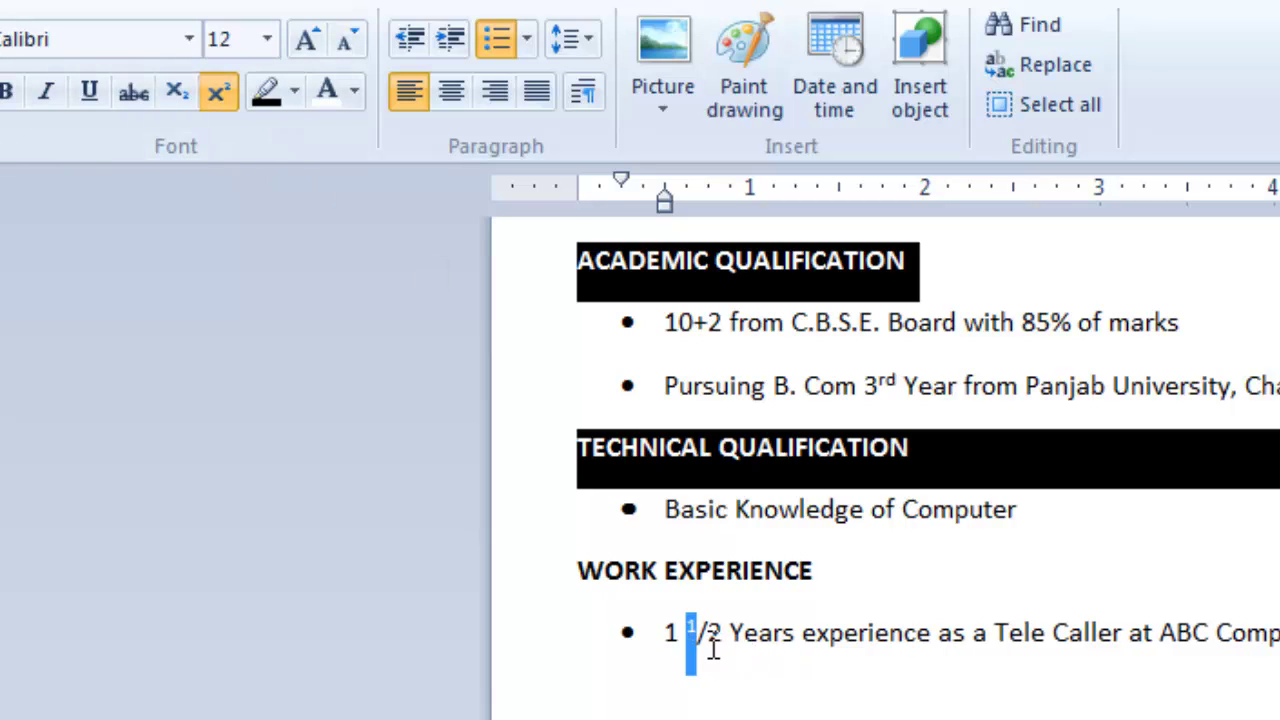
left_click_drag(709, 649, 720, 651)
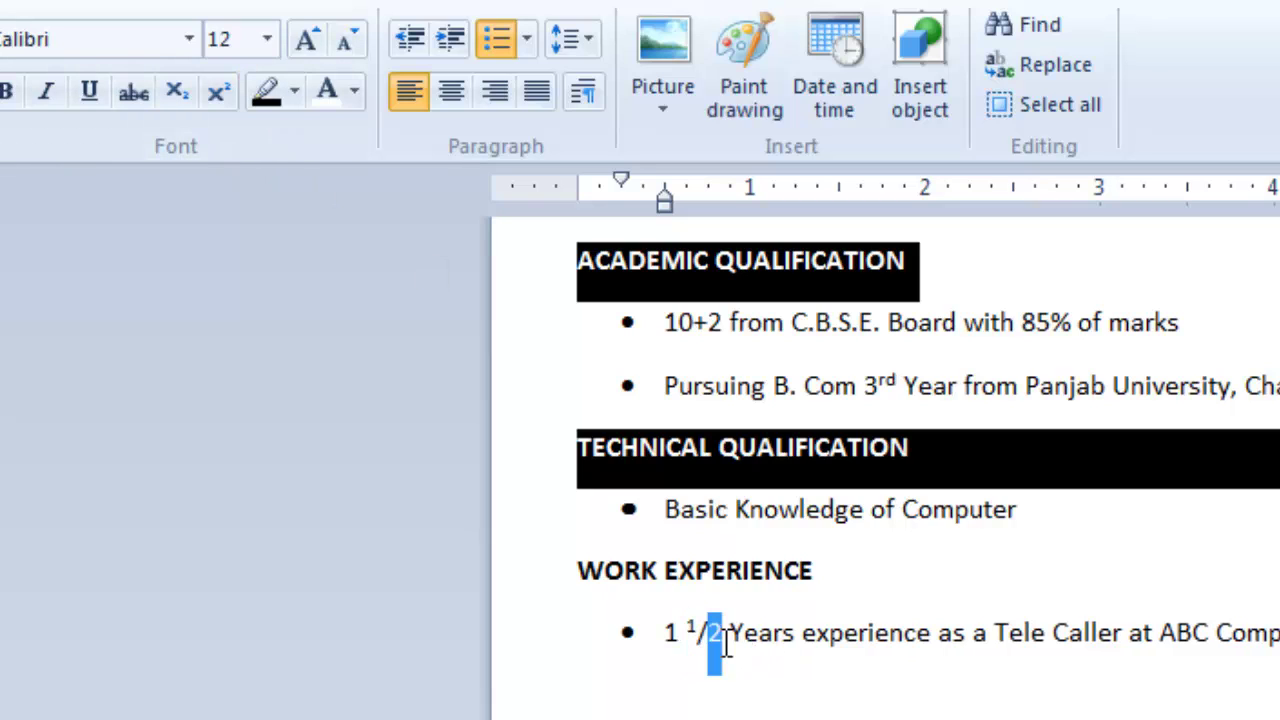
left_click(177, 91)
left_click(866, 706)
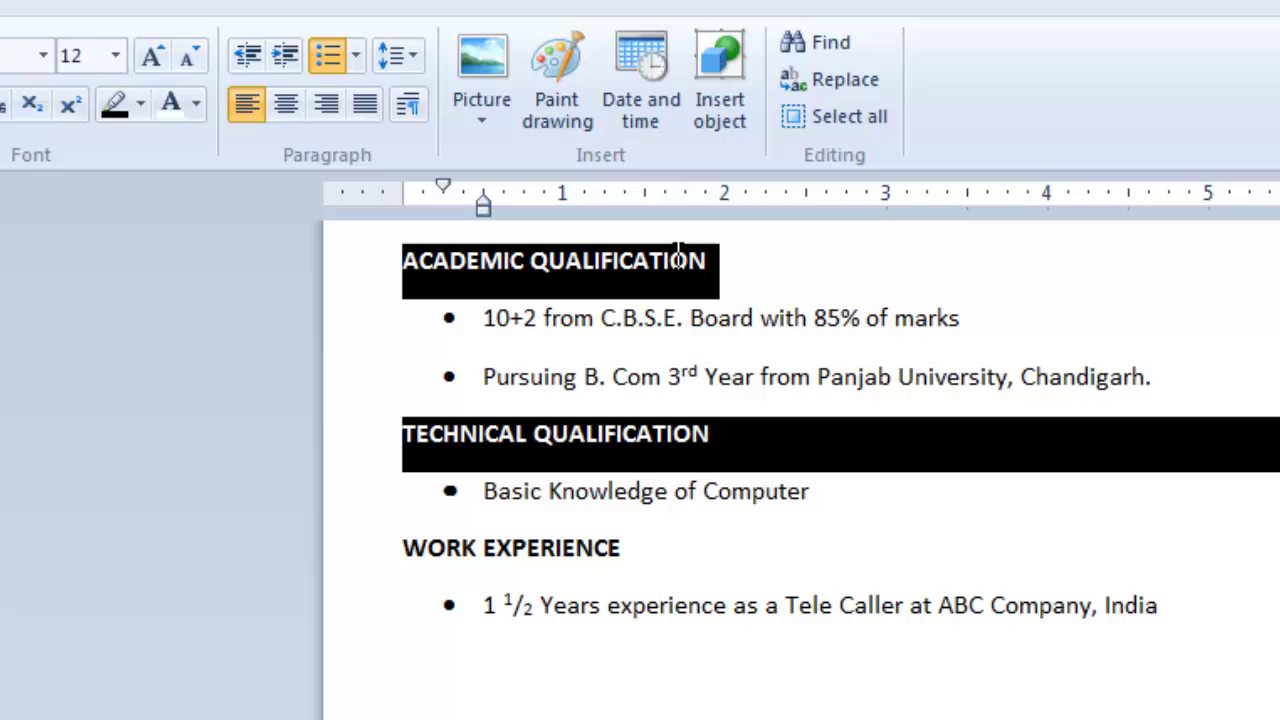
- Set ACADEMIC QUALIFICATION's highlight to No color and its font colour to Automatic black
left_click_drag(406, 262, 729, 270)
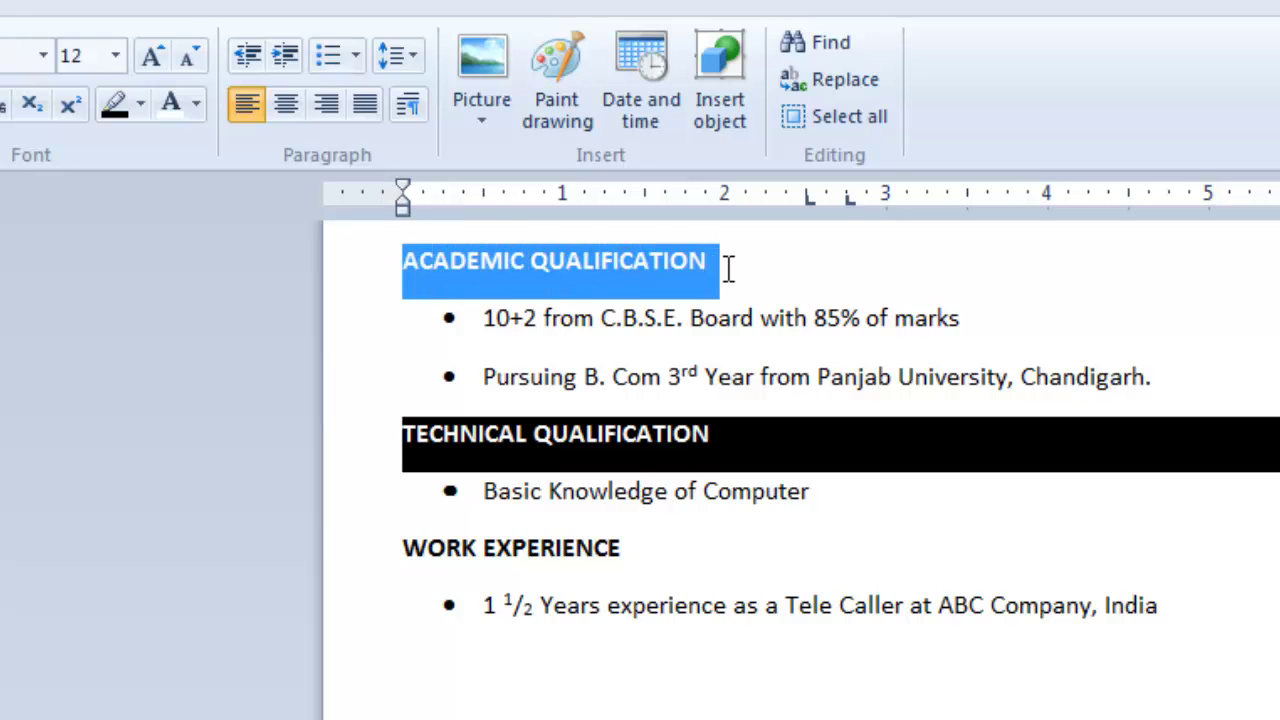
left_click(144, 102)
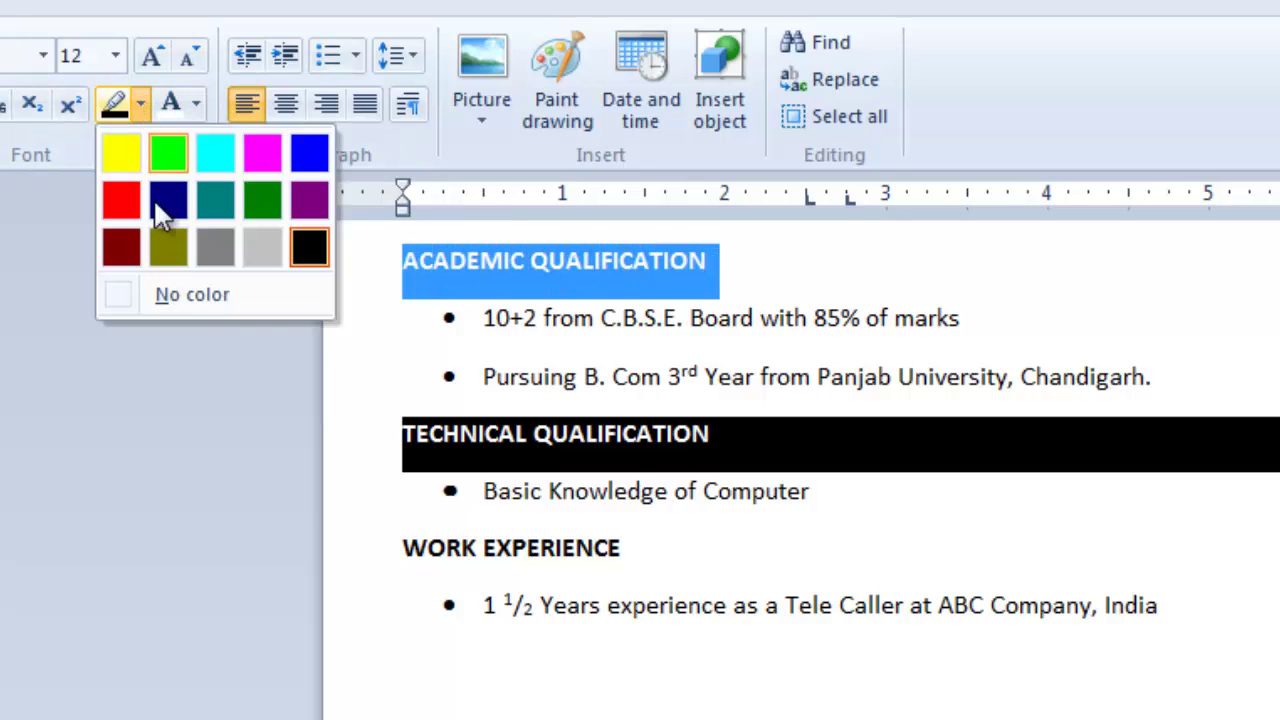
left_click(171, 288)
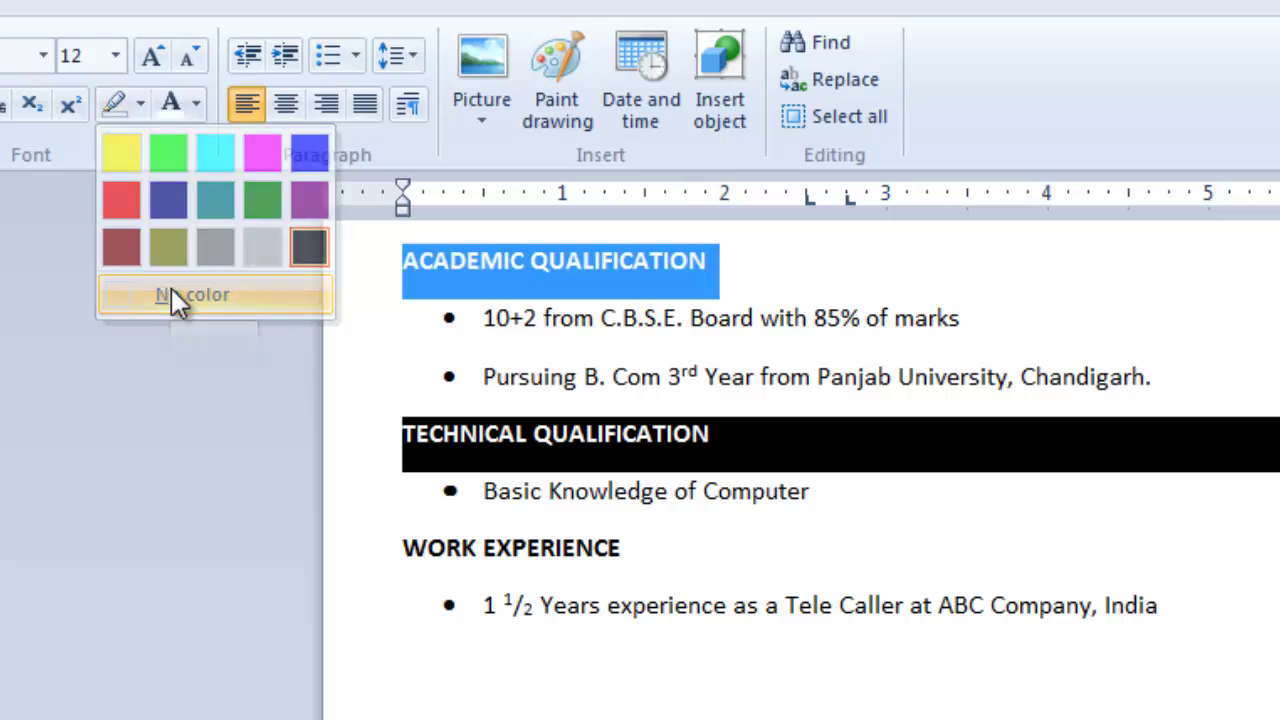
left_click(922, 260)
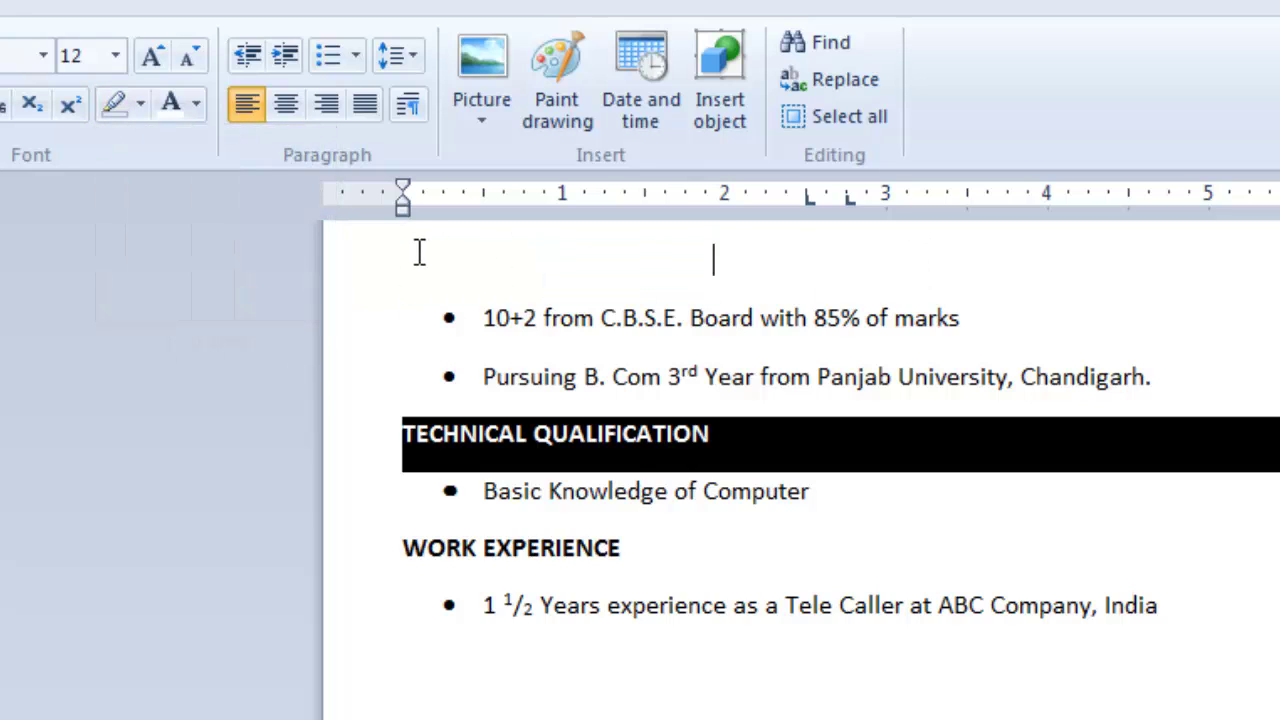
left_click_drag(497, 258, 738, 255)
left_click(196, 104)
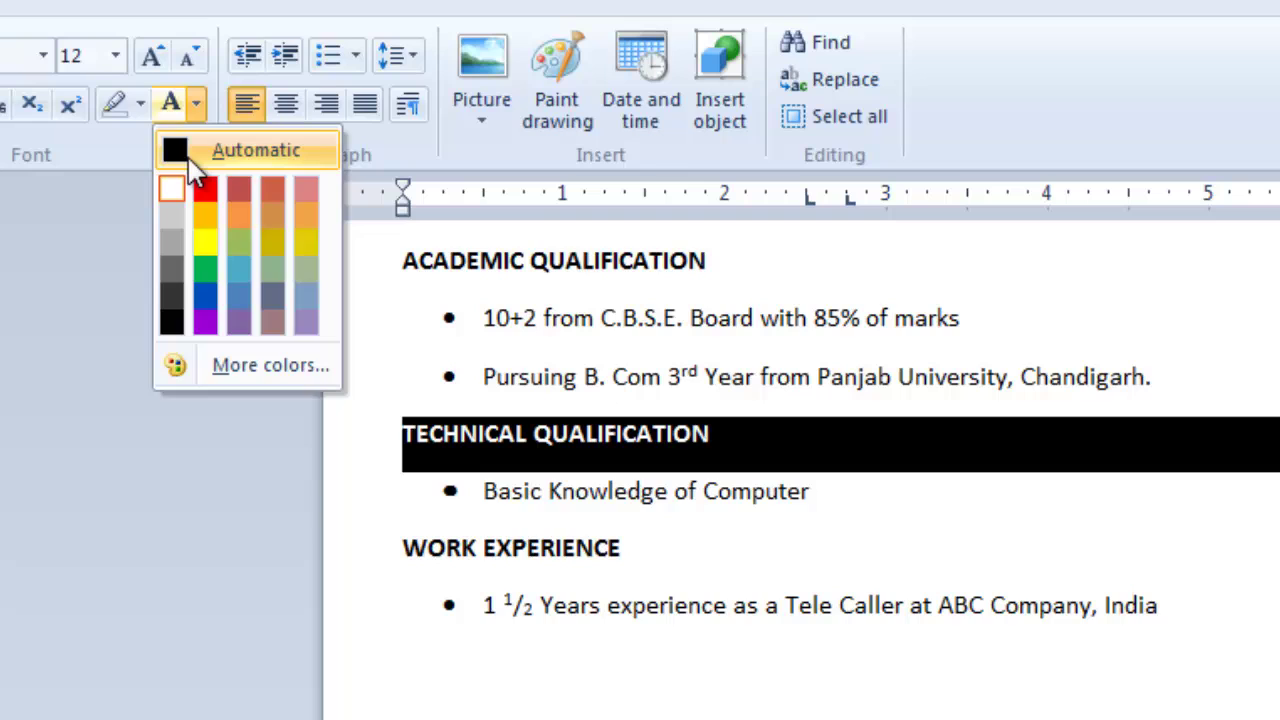
key("Escape")
left_click(809, 260)
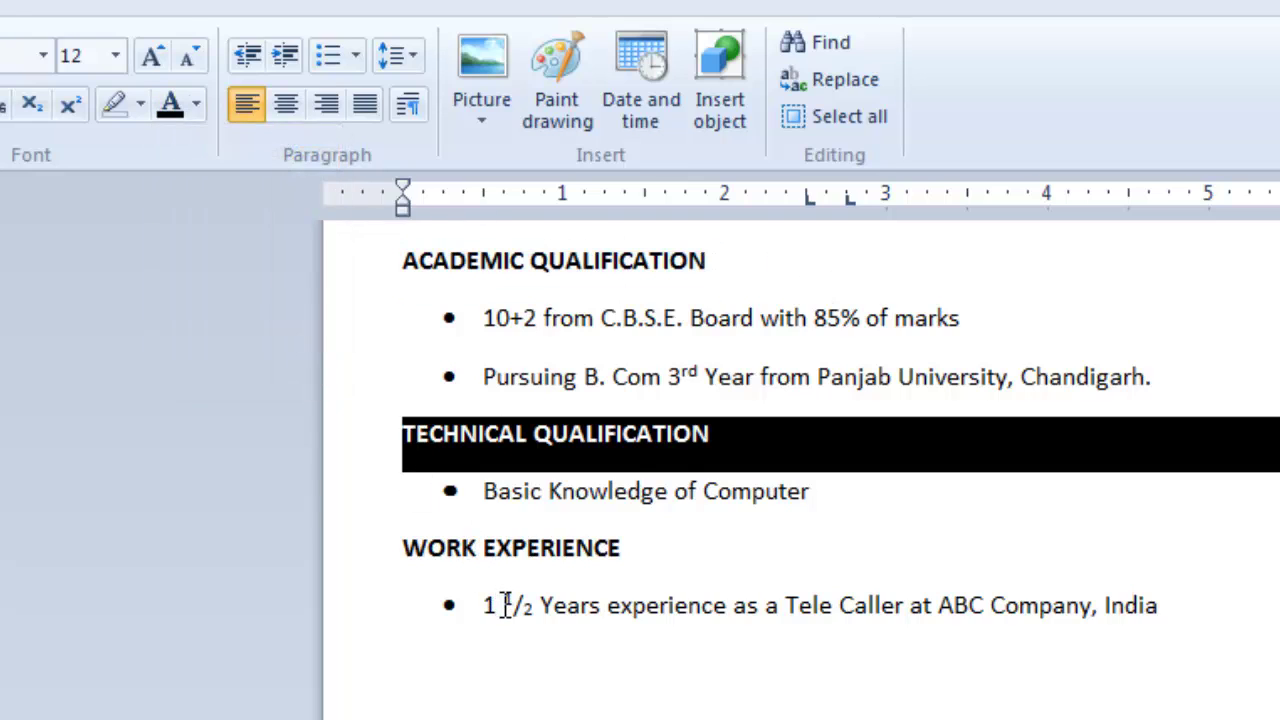
- Turn off the superscript 1 and subscript 2 so the fraction reads plain 1 1/2
left_click_drag(505, 600, 515, 604)
left_click(70, 106)
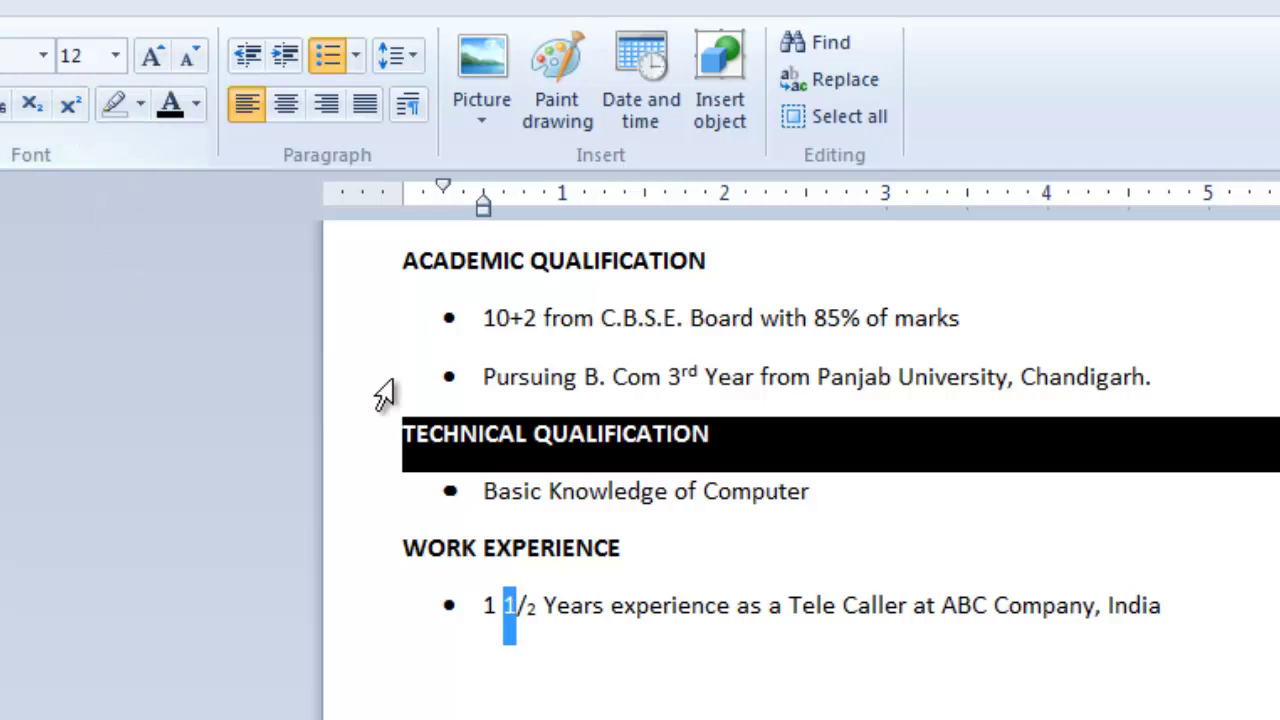
left_click_drag(527, 607, 540, 606)
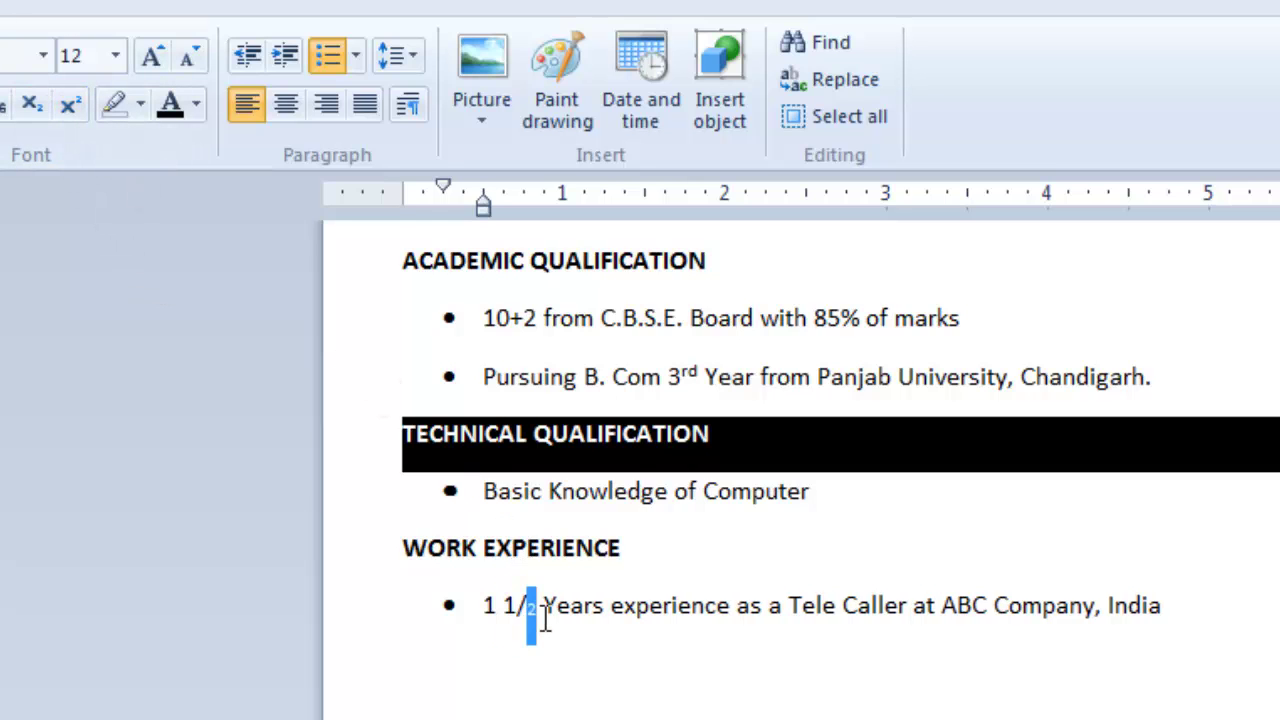
key("ctrl+equal")
left_click(42, 100)
left_click(675, 718)
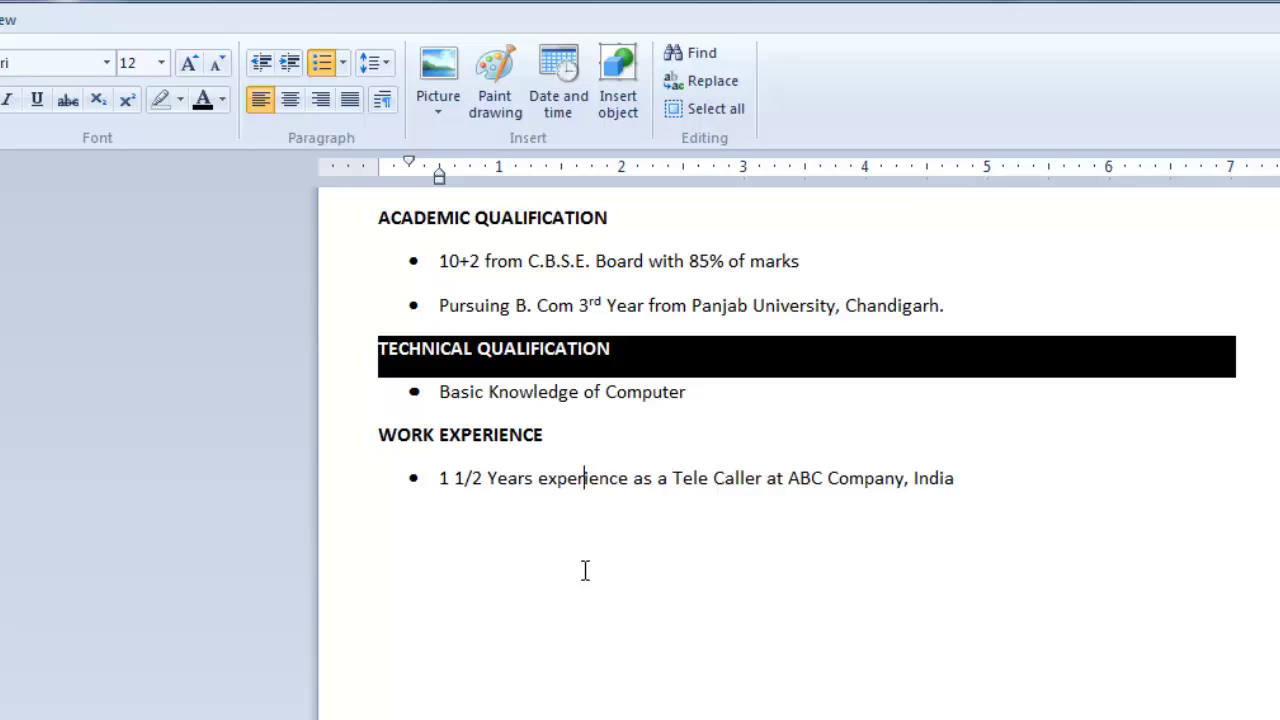